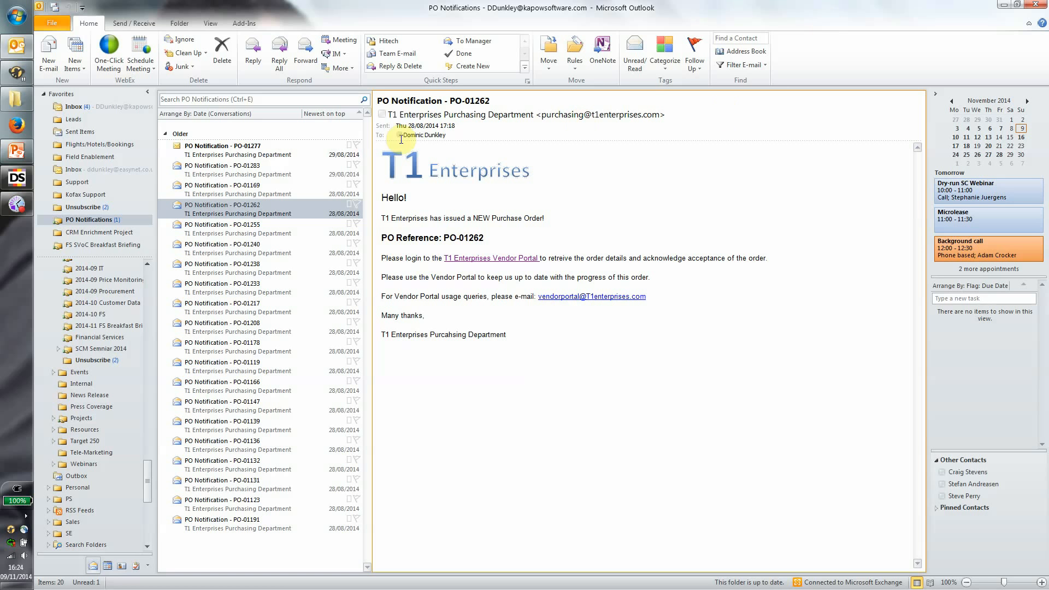
Open the PO-01277 email, highlight its reference, and follow the T1 Enterprises Vendor Portal link.
left_click(215, 154)
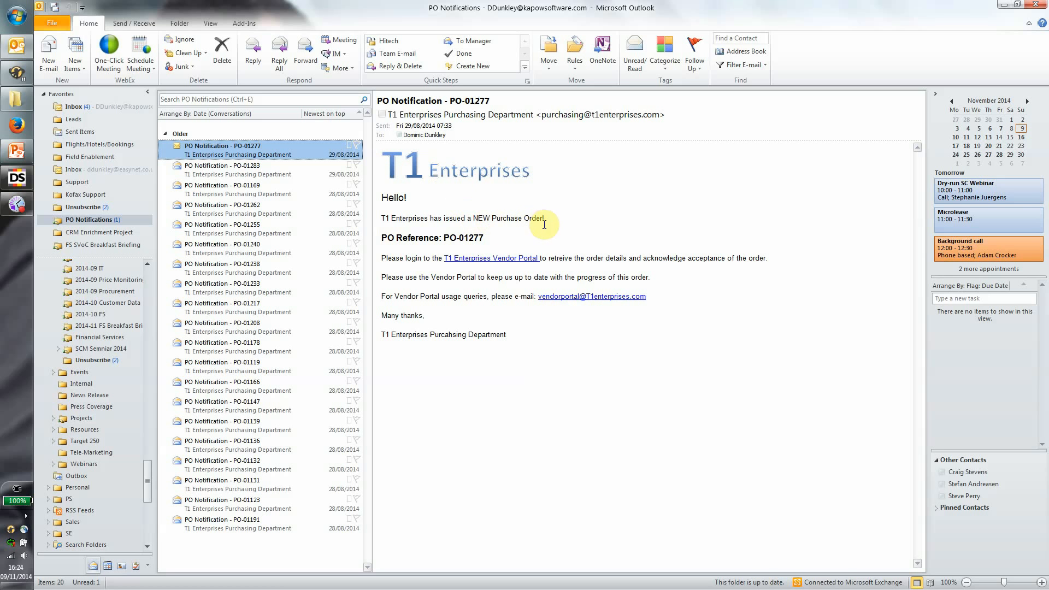
left_click_drag(444, 235, 486, 236)
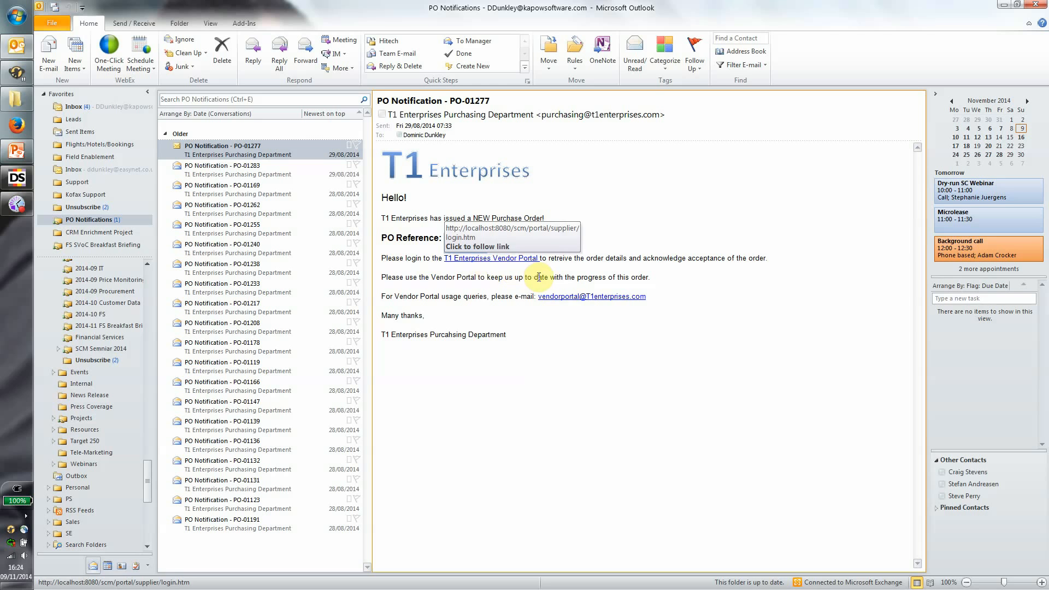
left_click(527, 261)
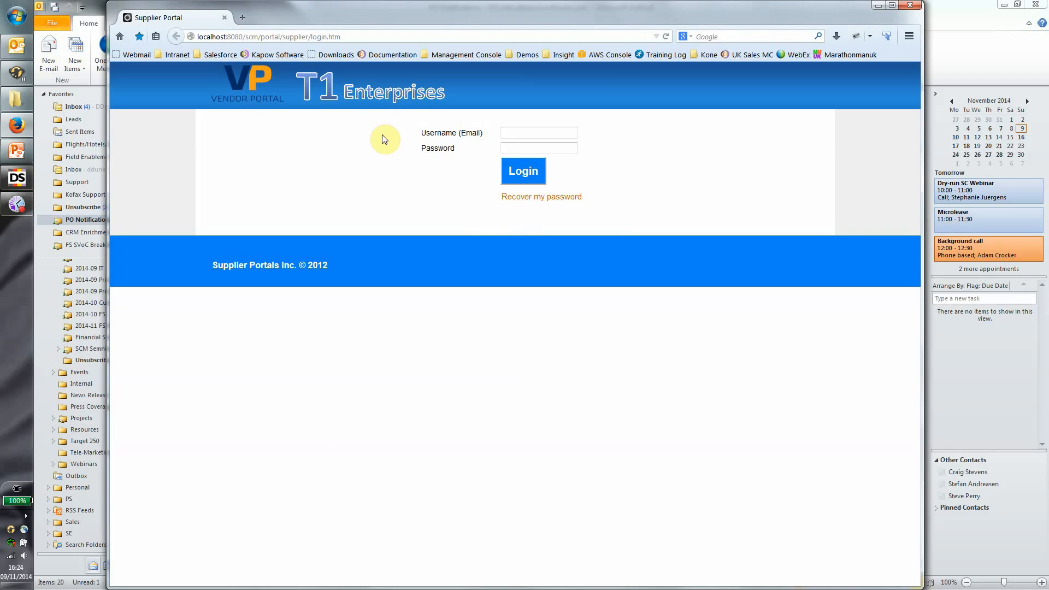
Log in to the vendor portal with the saved login email and account password.
left_click(513, 129)
type("s")
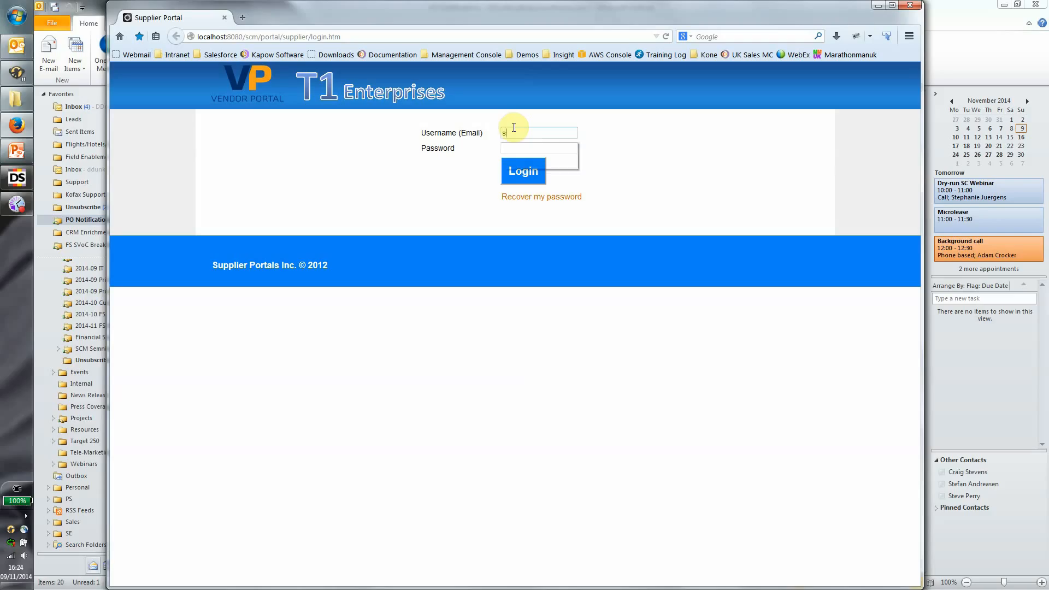
type("ales")
key("Down")
key("Tab")
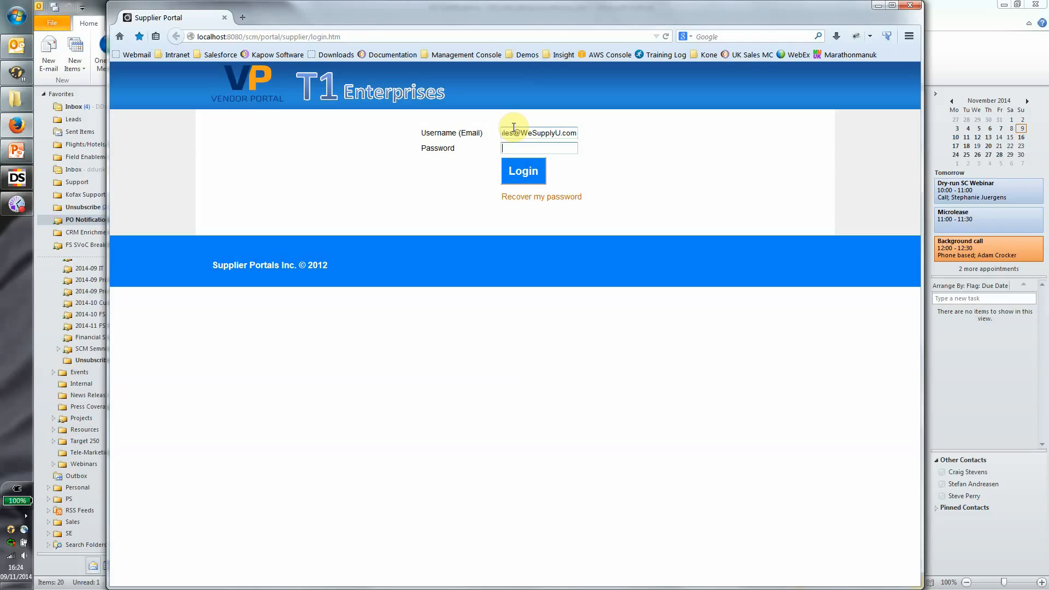
type("abc123")
key("Return")
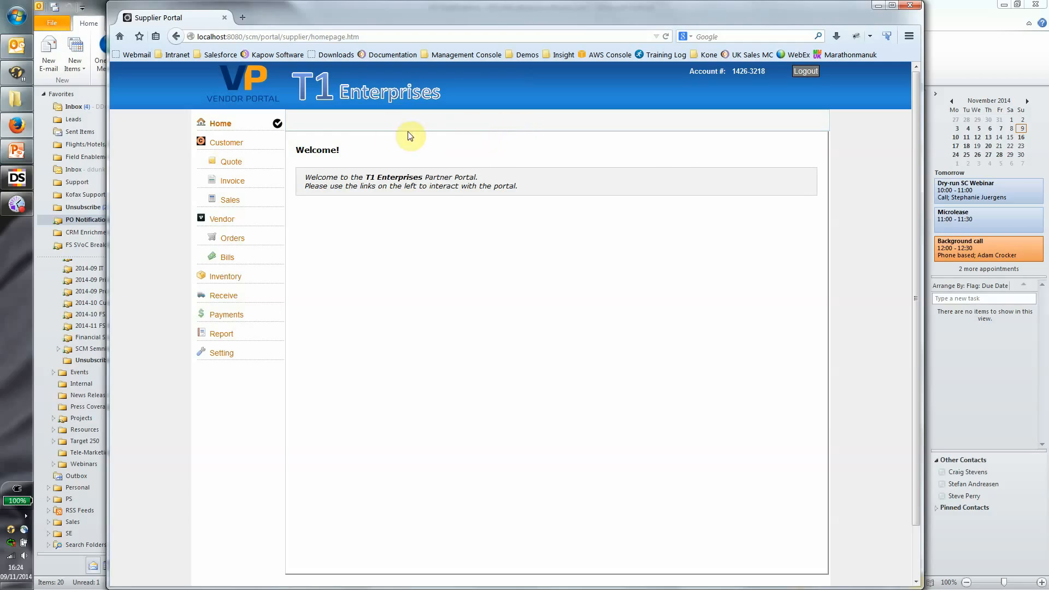
Open the Orders list and page through to page 3, where PO-01277 shows Raised.
left_click(251, 235)
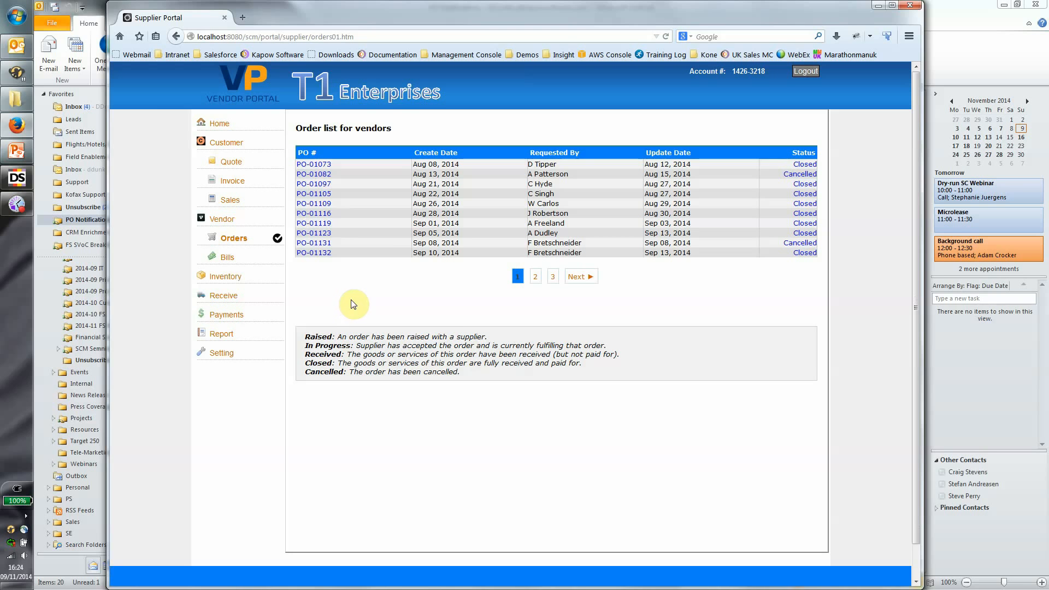
left_click(955, 19)
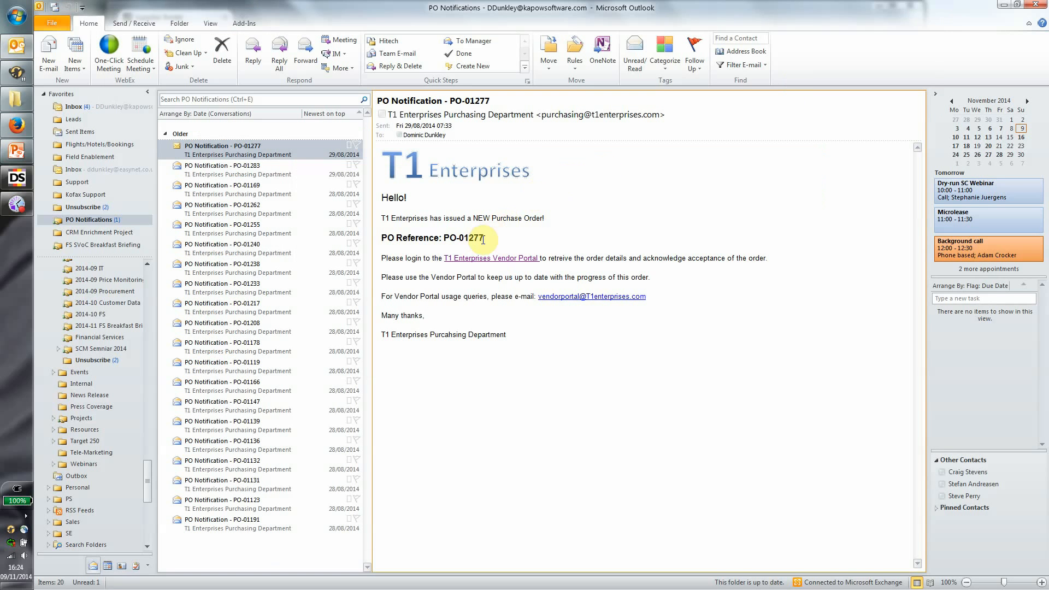
key("alt+Tab")
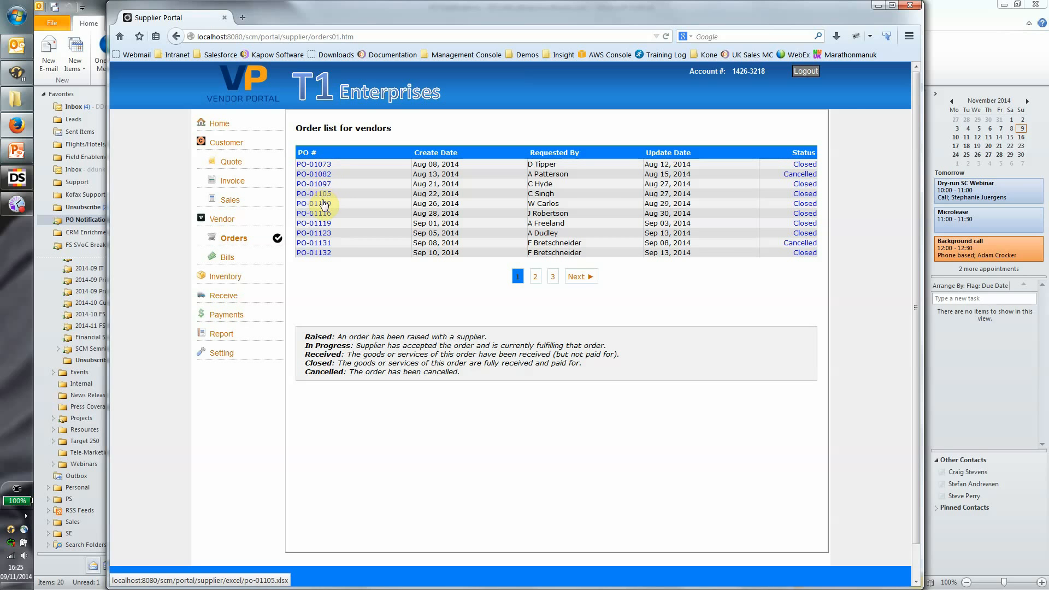
left_click(536, 276)
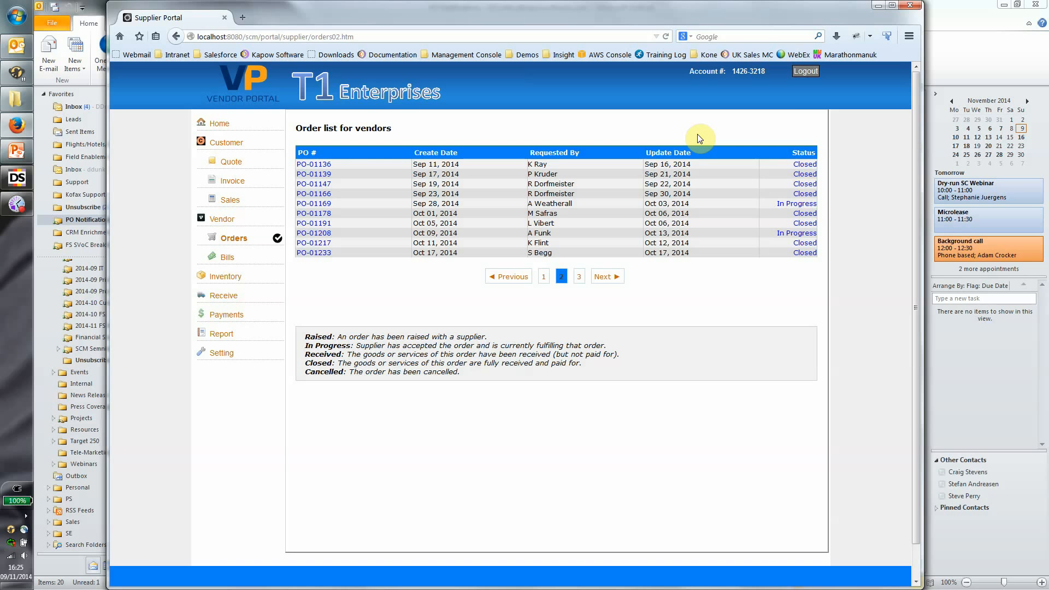
left_click(604, 277)
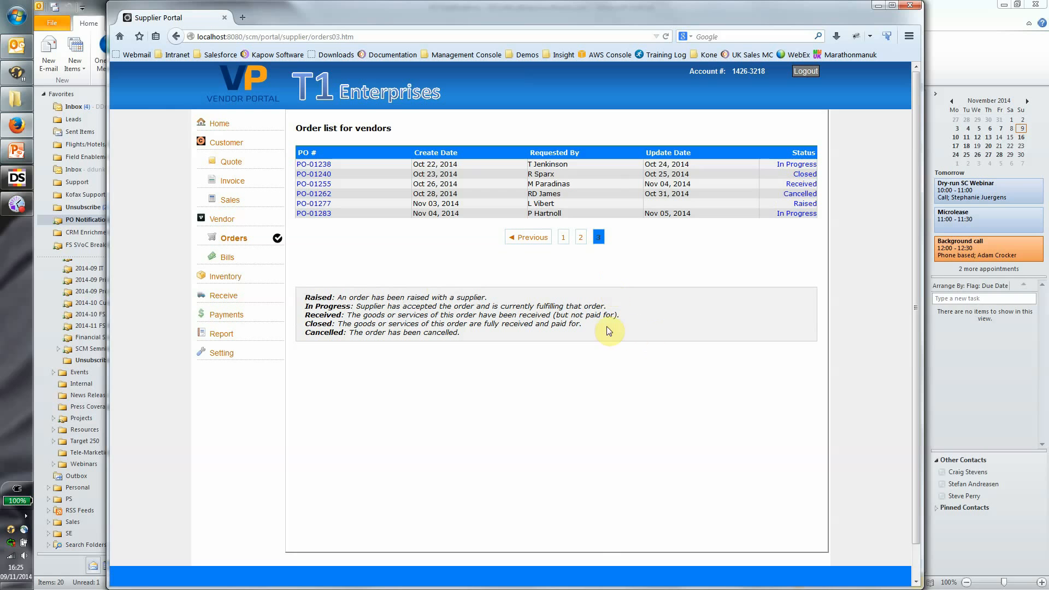
Open PO-01277 as po-01277.xlsx in Microsoft Excel.
left_click(328, 206)
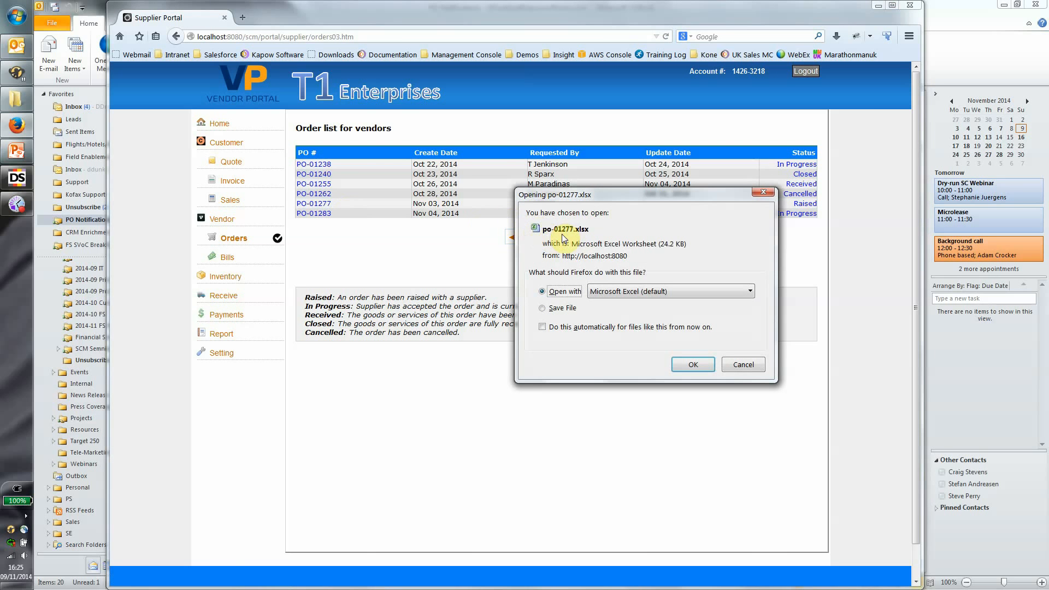
left_click(680, 364)
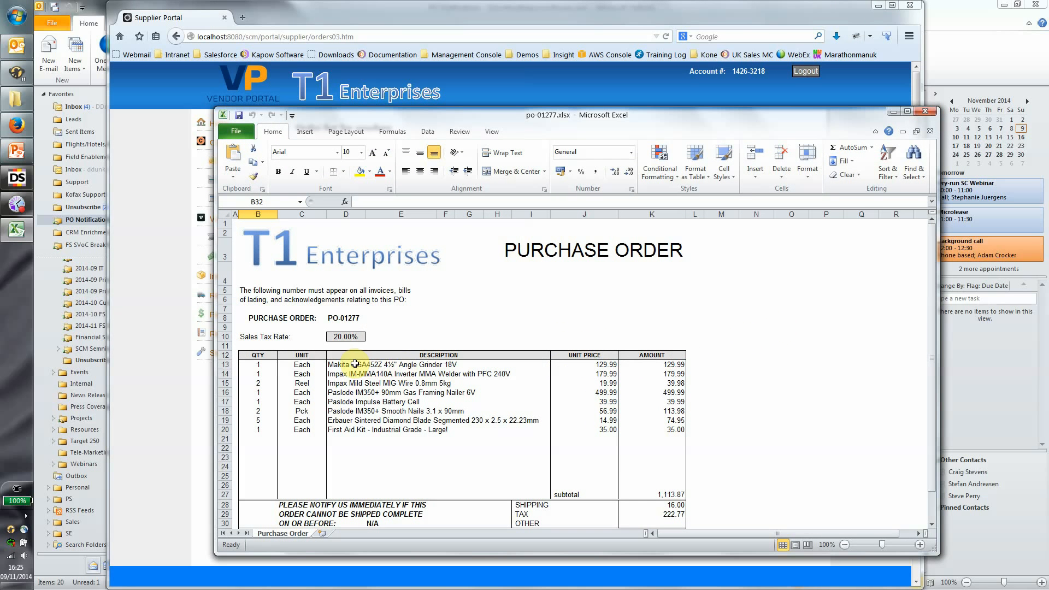
Review the D13:D20 item descriptions and the K13 amount formula, then close po-01277.xlsx.
left_click_drag(354, 364, 353, 431)
left_click(377, 455)
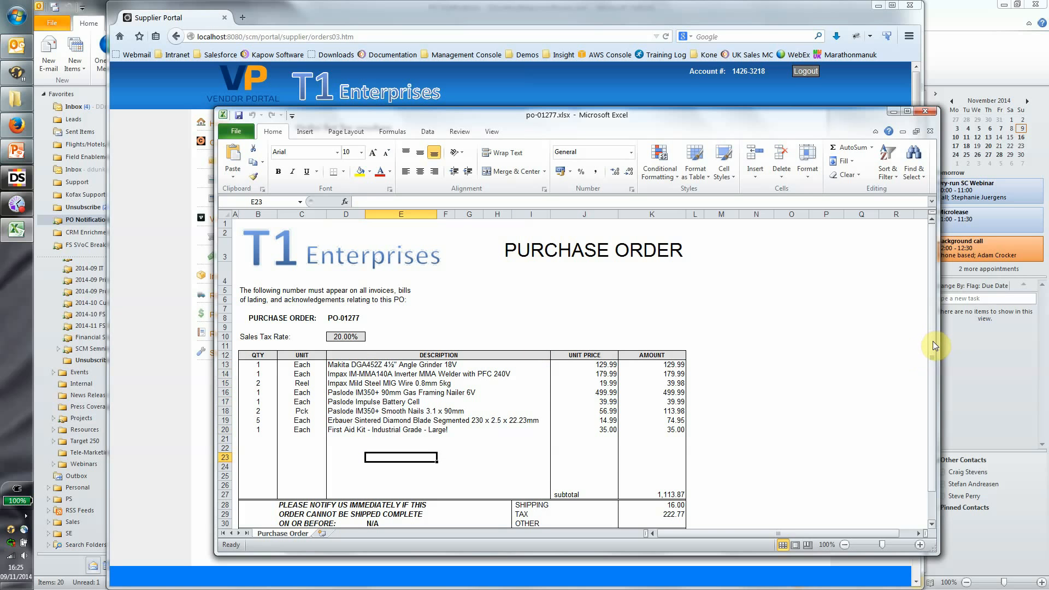
left_click_drag(932, 342, 922, 397)
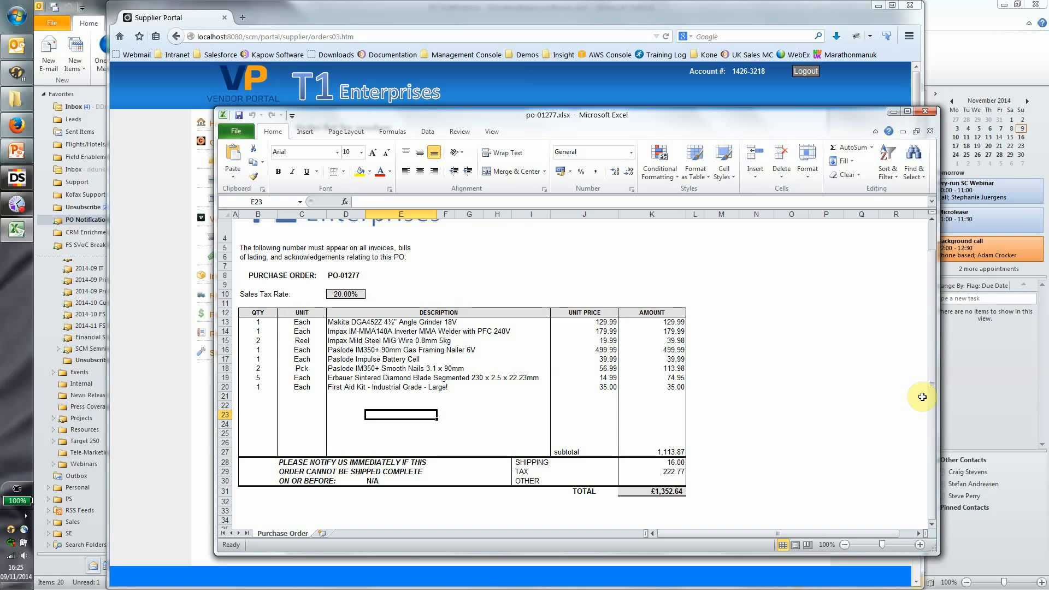
left_click(672, 323)
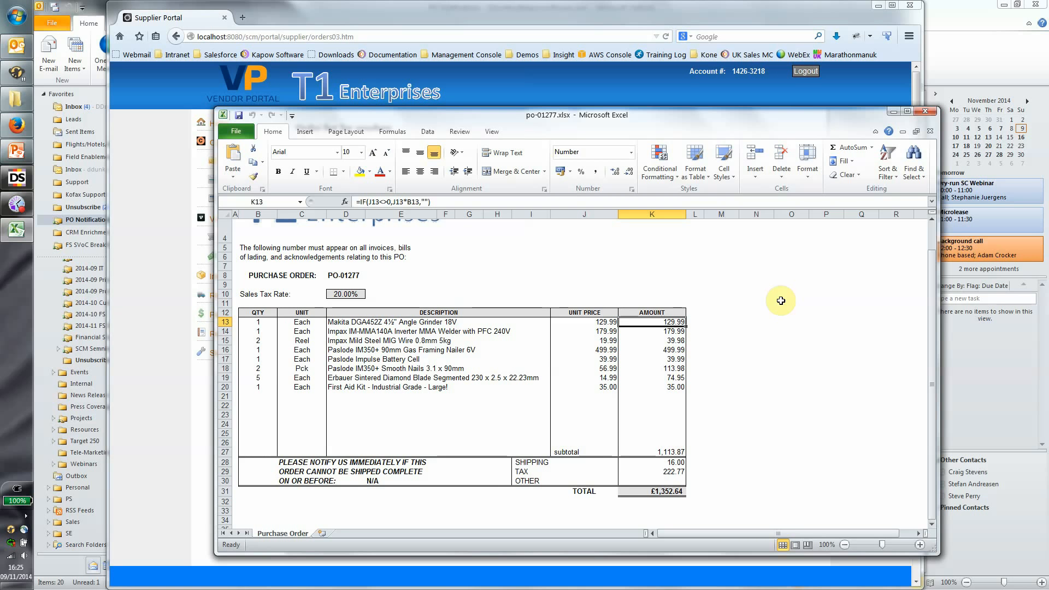
left_click(934, 112)
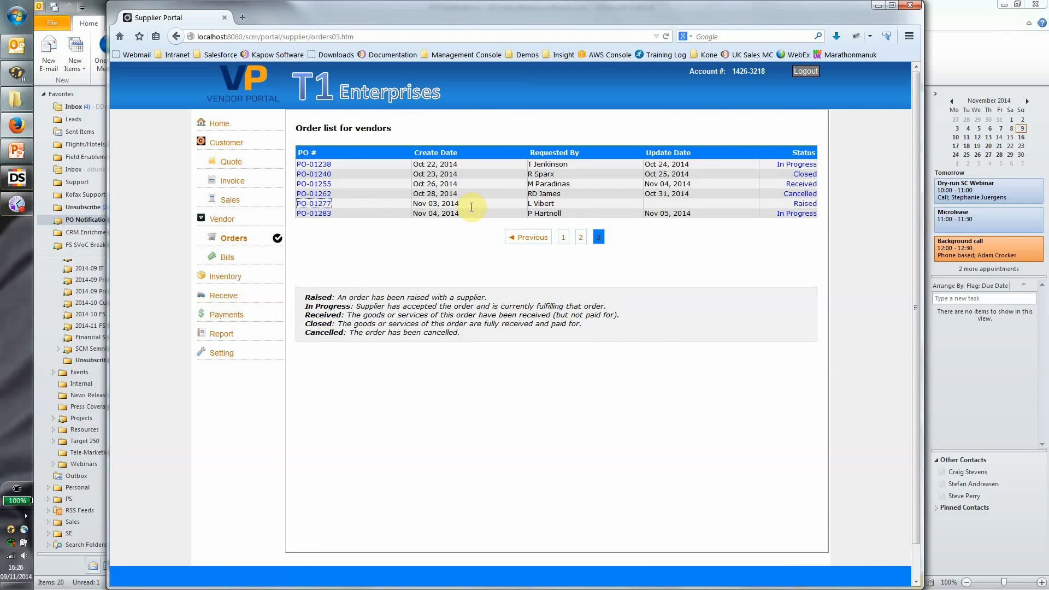
Preview setting PO-01277 to In Progress, go back without saving, and switch to Design Studio.
left_click(805, 203)
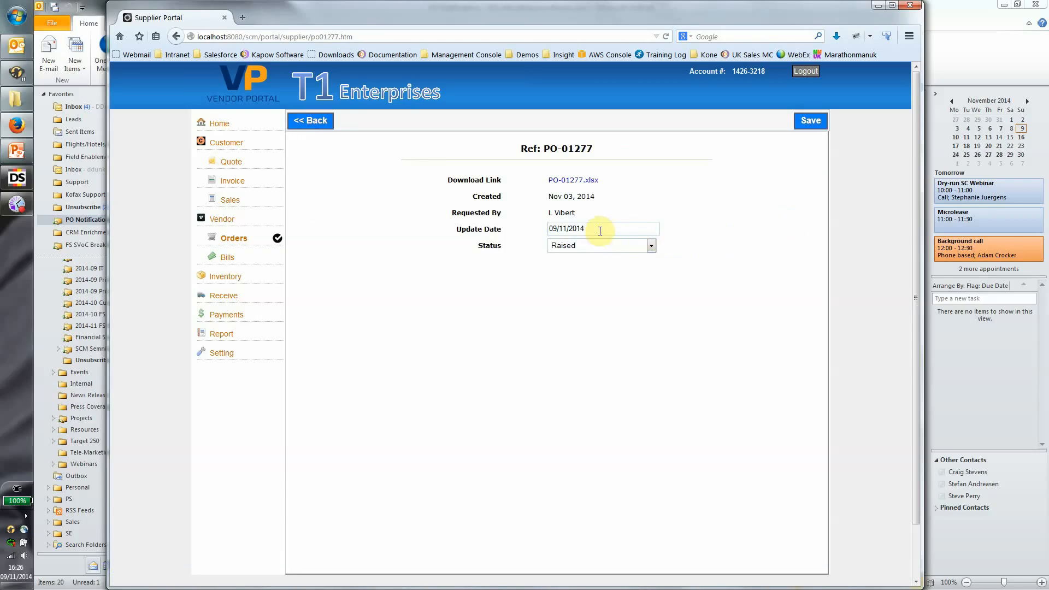
left_click(608, 246)
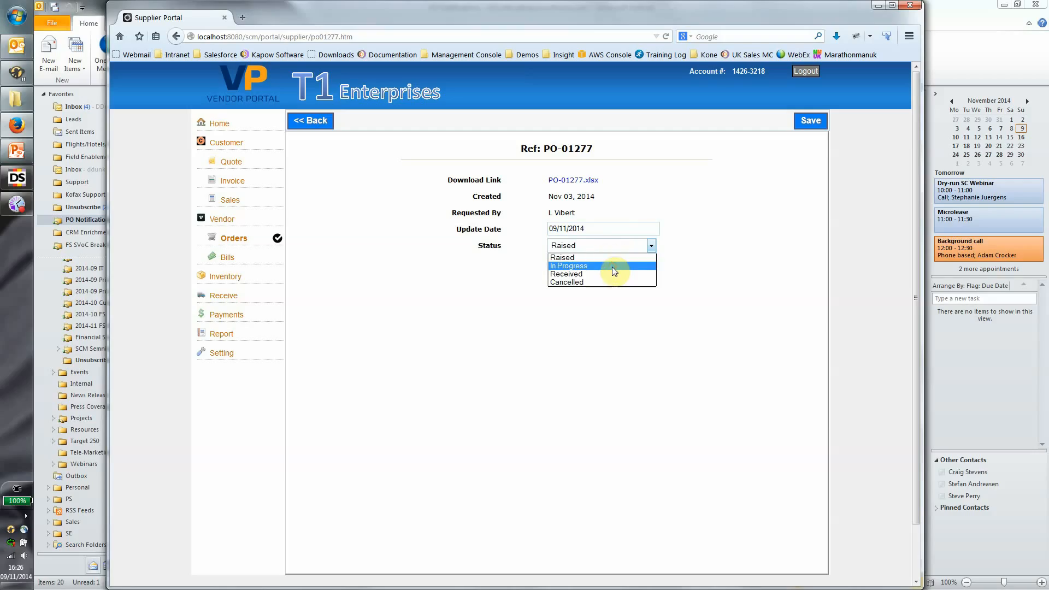
left_click(612, 266)
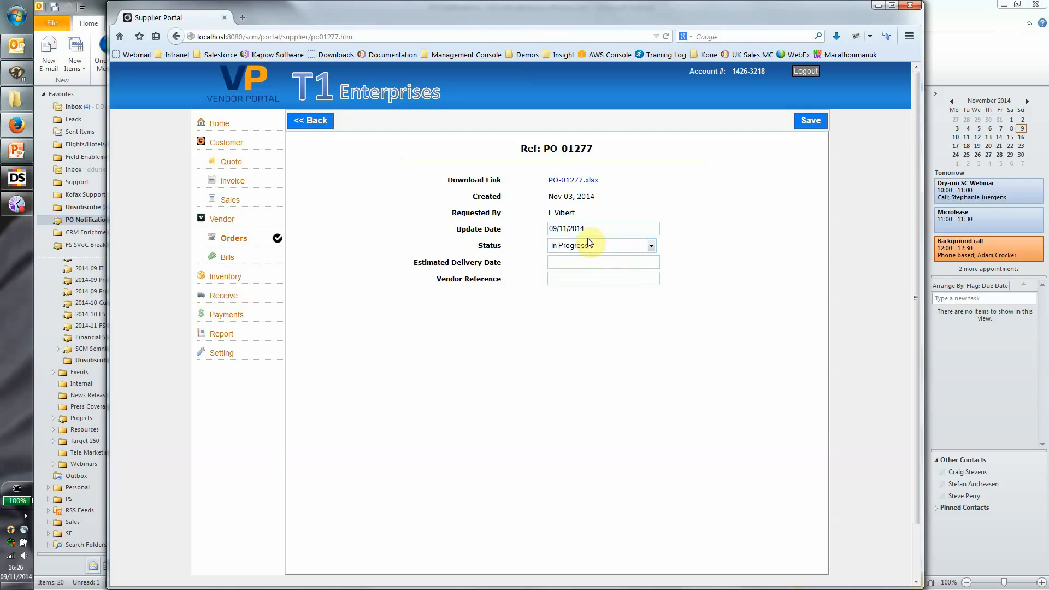
left_click(583, 259)
left_click(582, 279)
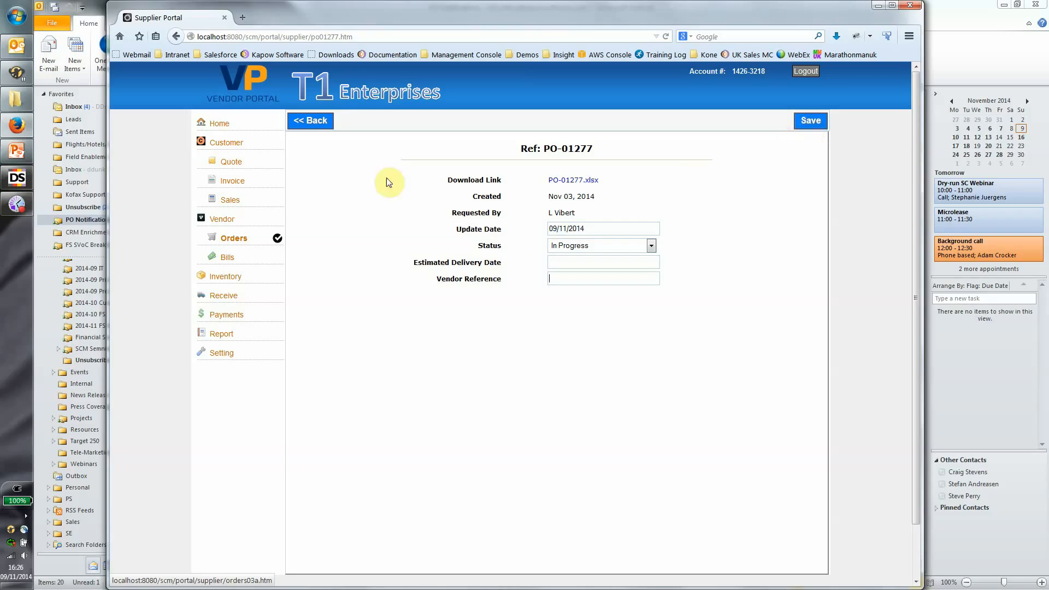
left_click(311, 120)
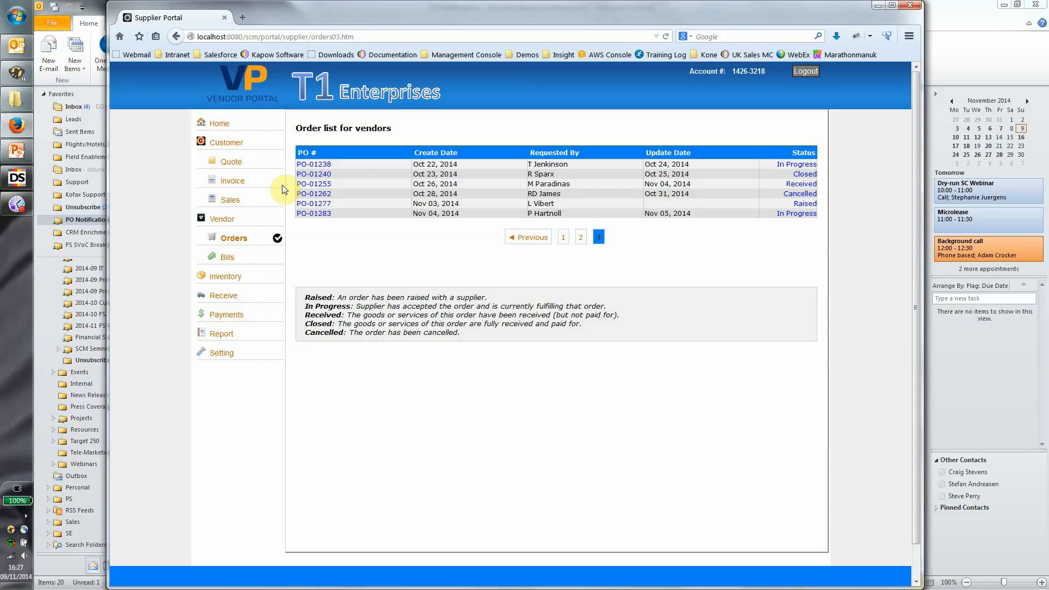
left_click(9, 185)
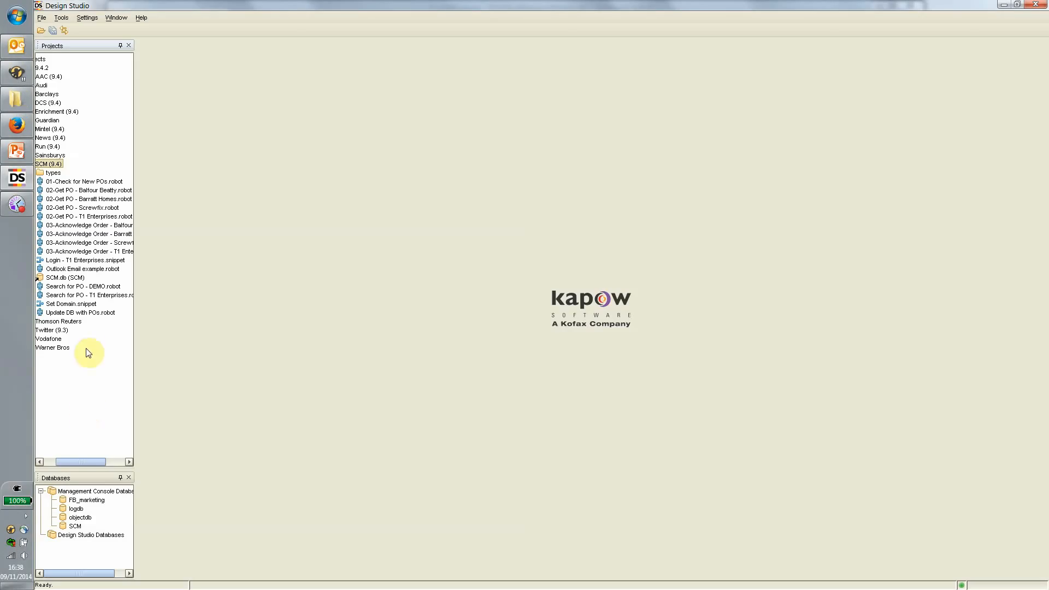
Open '03-Acknowledge Order - T1 Enterprises.robot' from the SCM project.
double_click(66, 251)
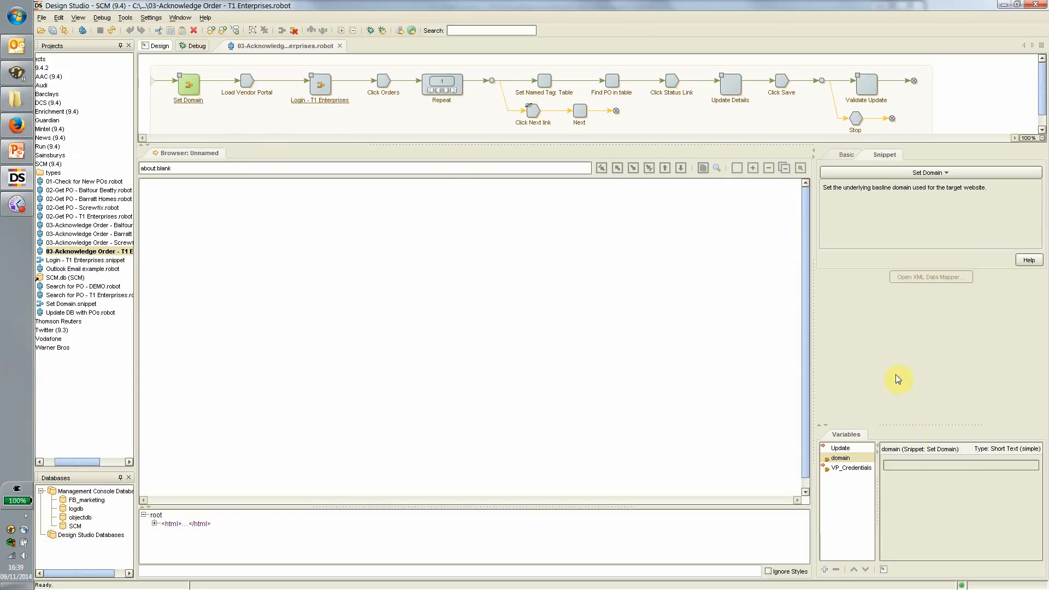
Check the VP_Credentials and Update PO_Ref values, then step the robot to Login - T1 Enterprises.
left_click(841, 468)
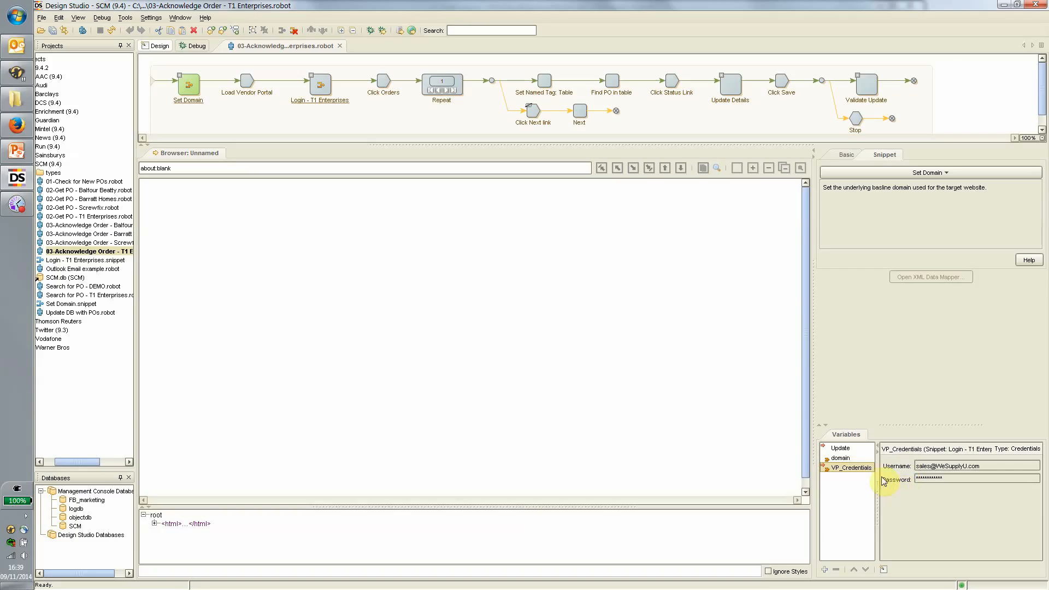
left_click(858, 449)
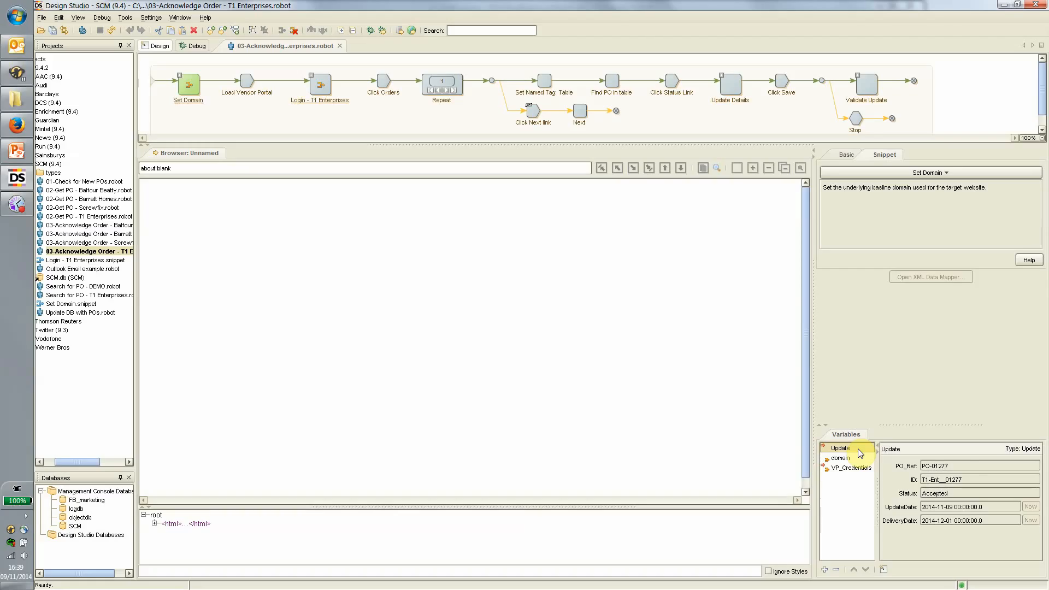
left_click(952, 469)
left_click(247, 82)
left_click(320, 85)
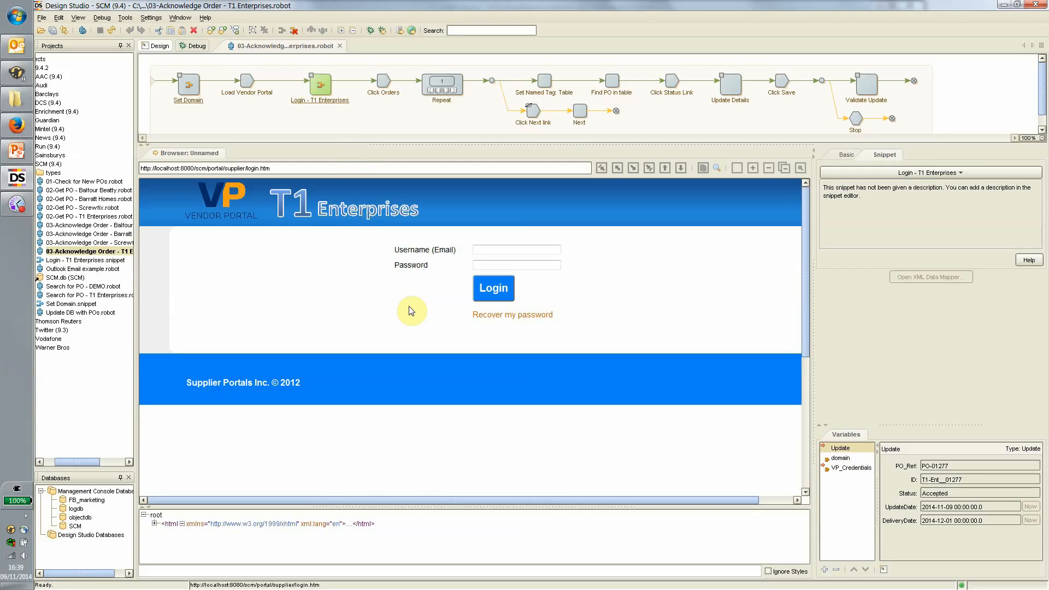
Expand the Login - T1 Enterprises snippet and run Enter Username and Enter Password.
left_click(310, 74)
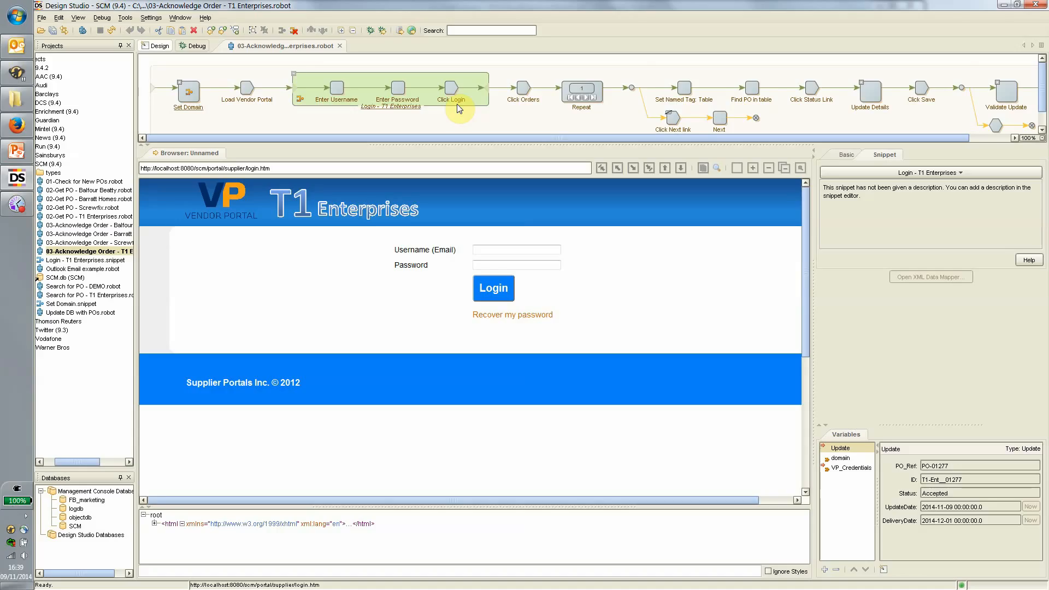
left_click(294, 73)
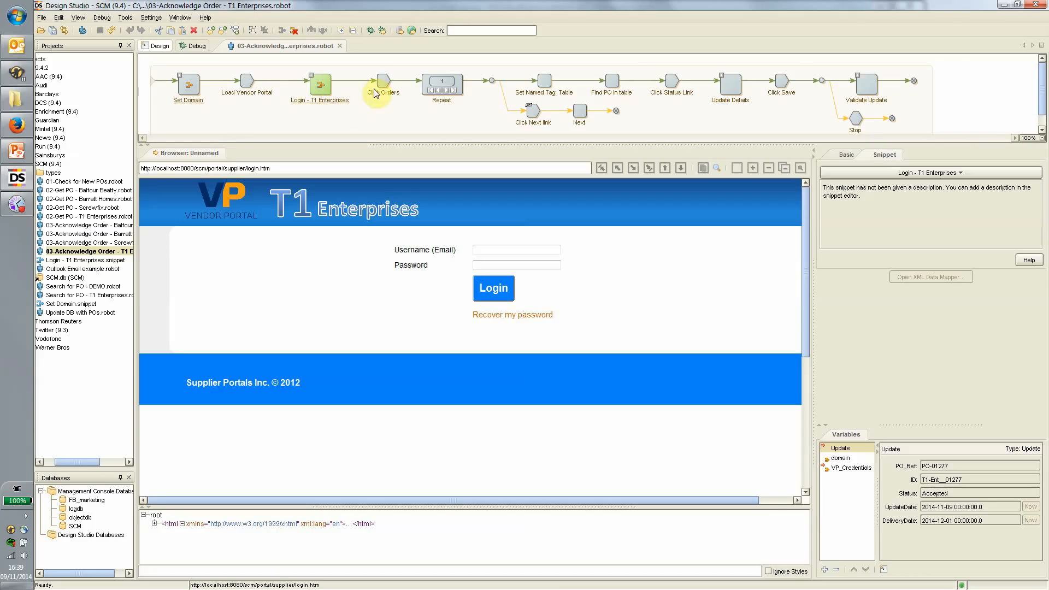
left_click(310, 73)
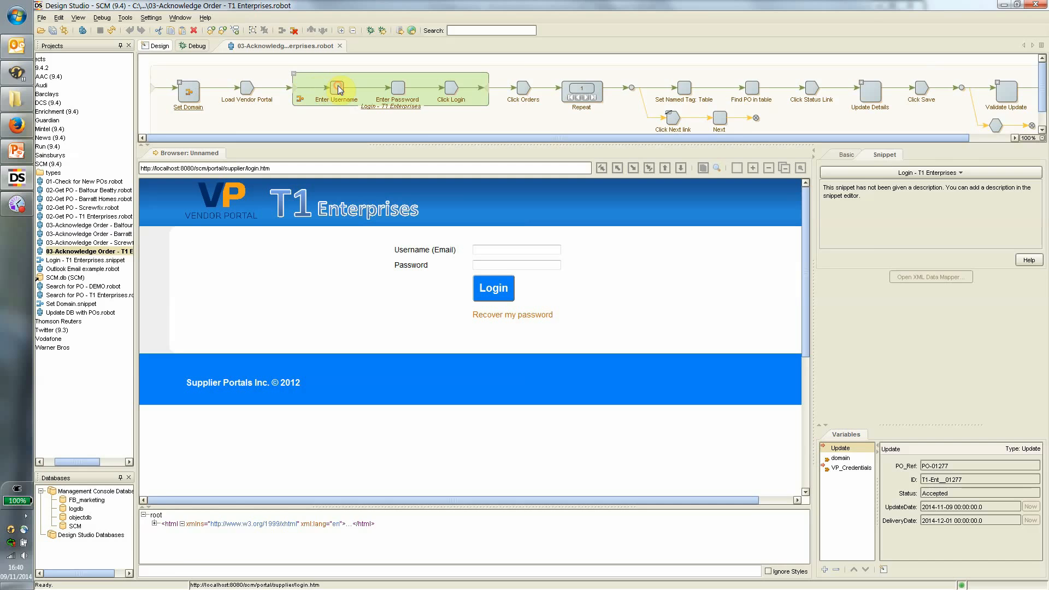
left_click(398, 88)
left_click(453, 87)
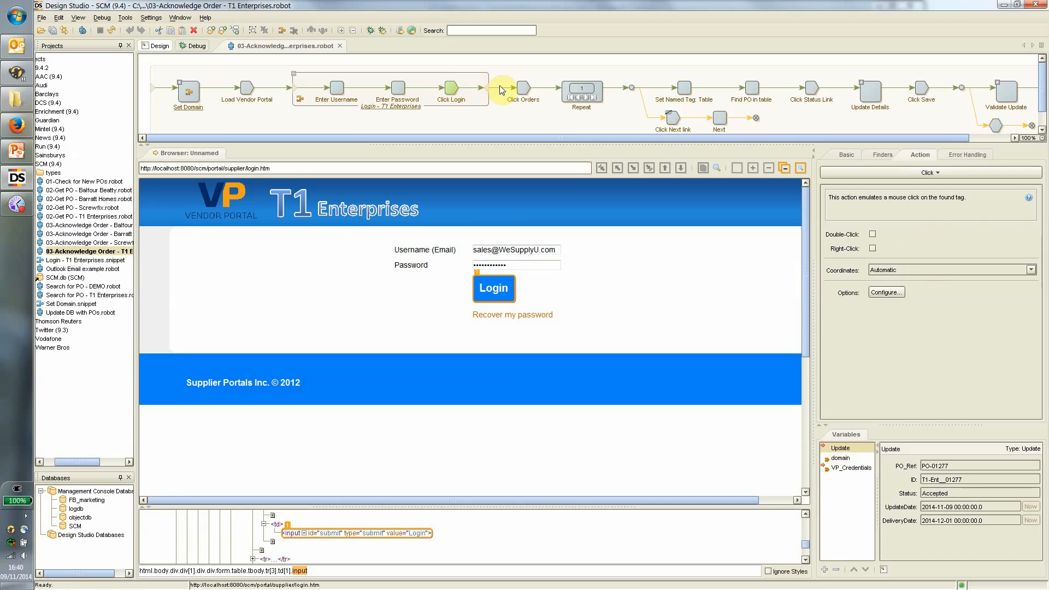
Step through Click Orders, Repeat, Find PO in table and Click Status Link until the error appears.
left_click(520, 88)
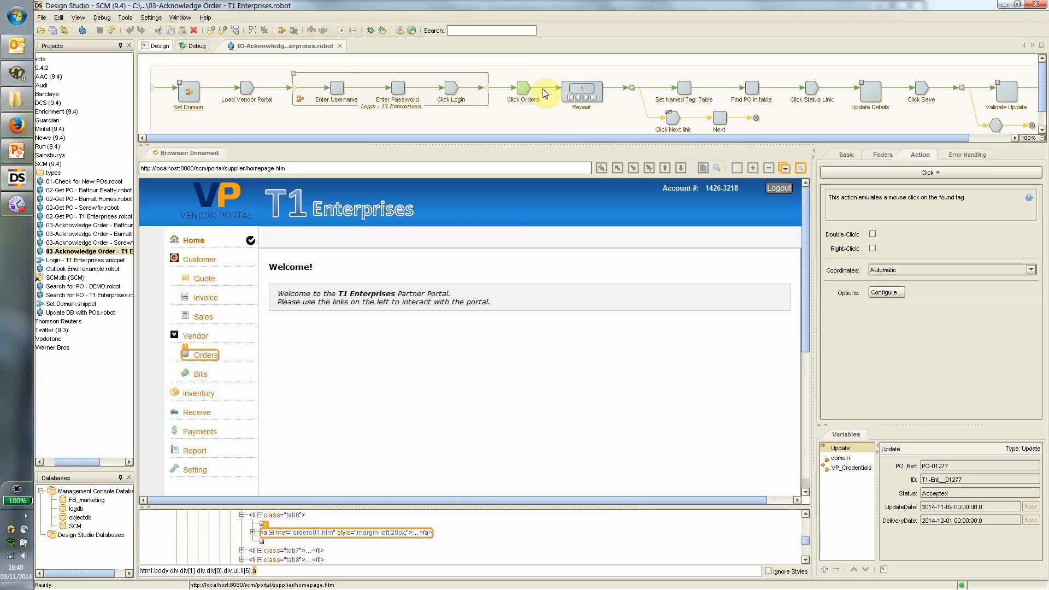
left_click(294, 74)
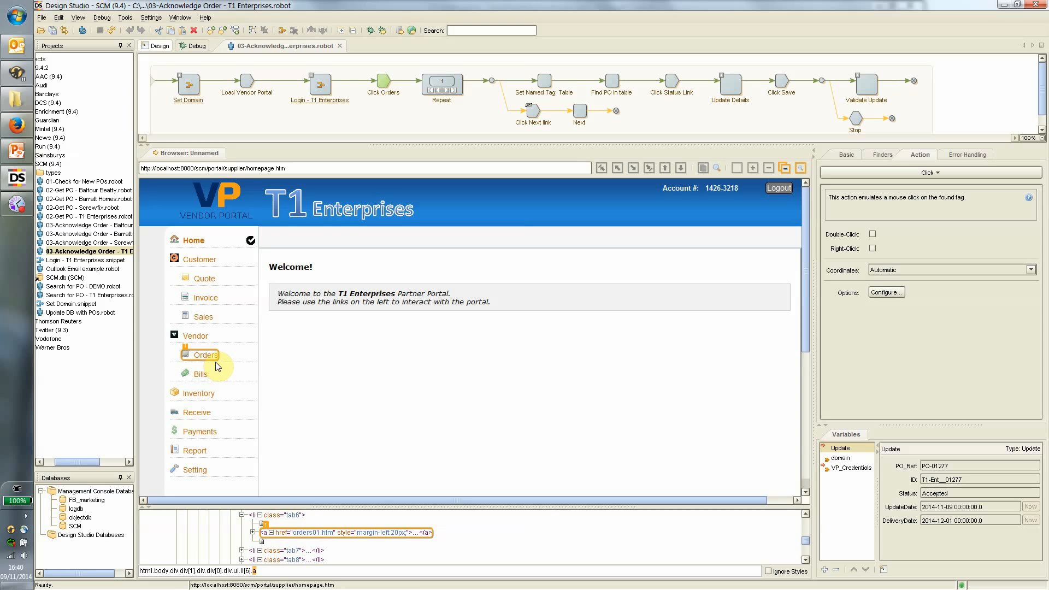
left_click(459, 87)
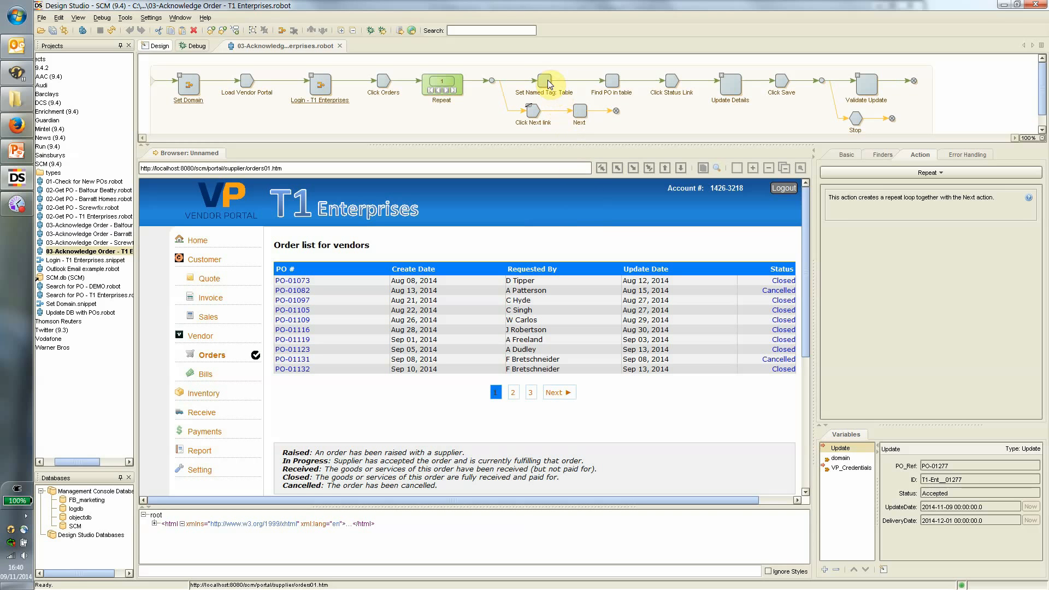
left_click(612, 81)
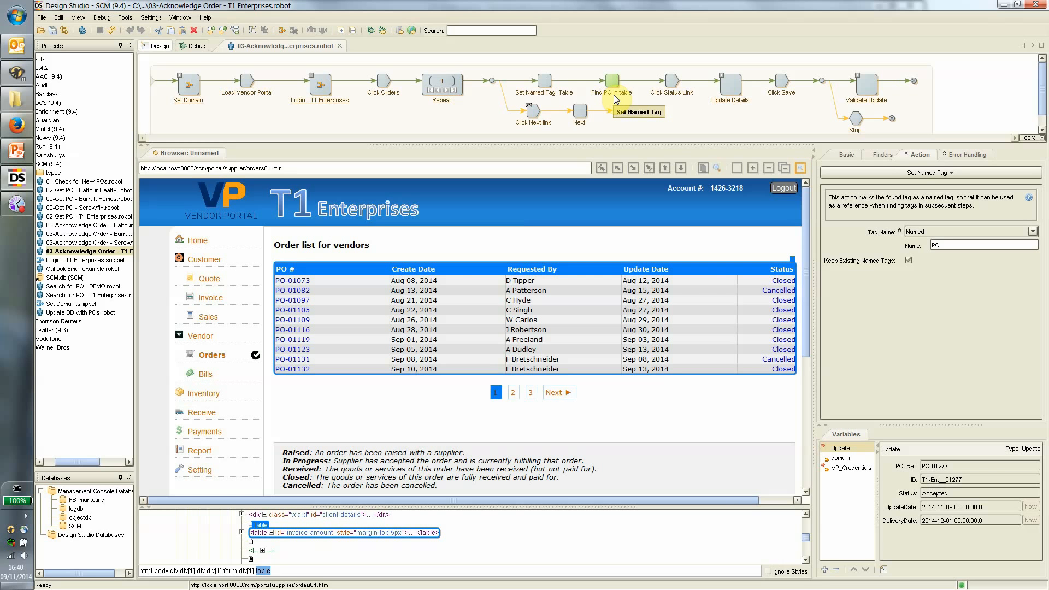
left_click(677, 79)
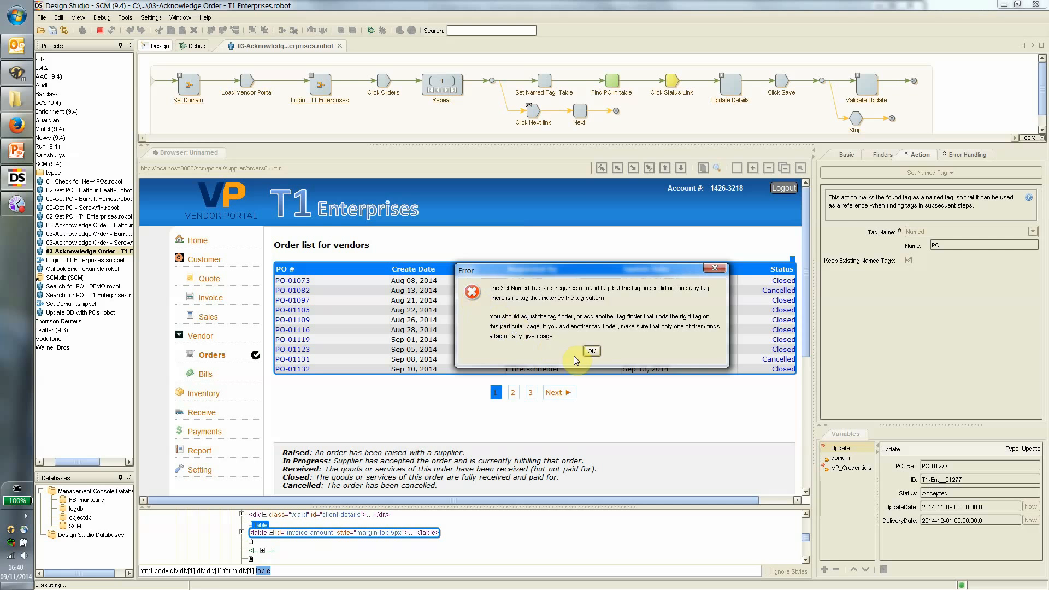
Dismiss the Set Named Tag errors and advance the Repeat loop twice to the orders03 page.
left_click(591, 352)
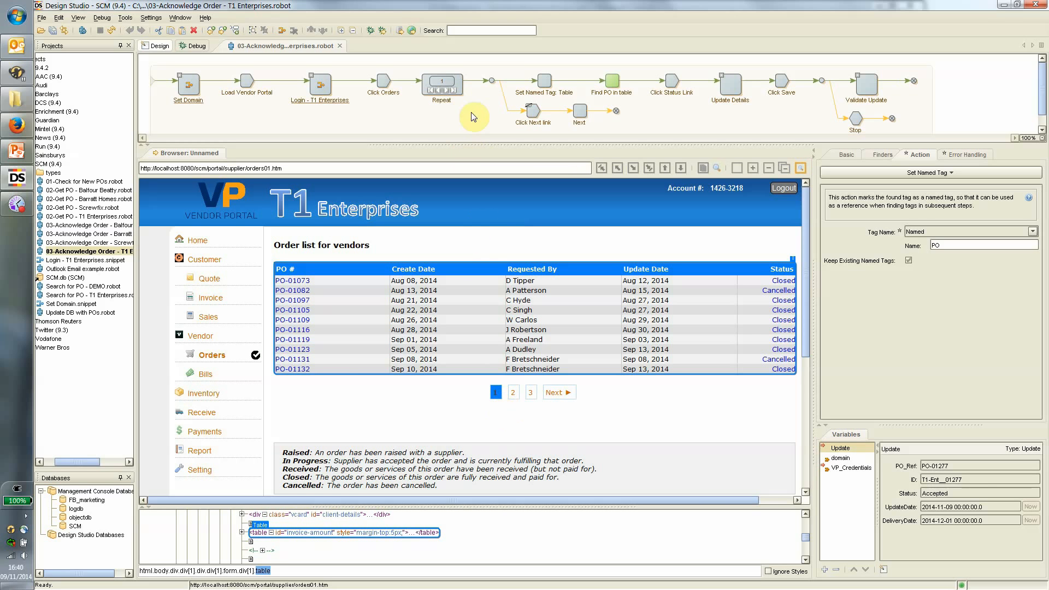
left_click(446, 92)
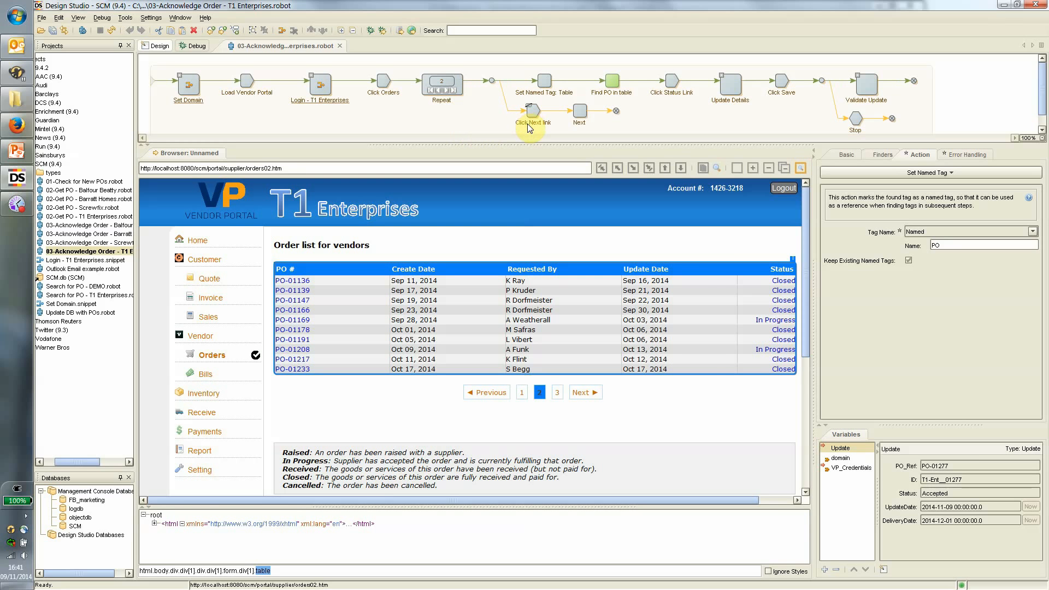
left_click(672, 82)
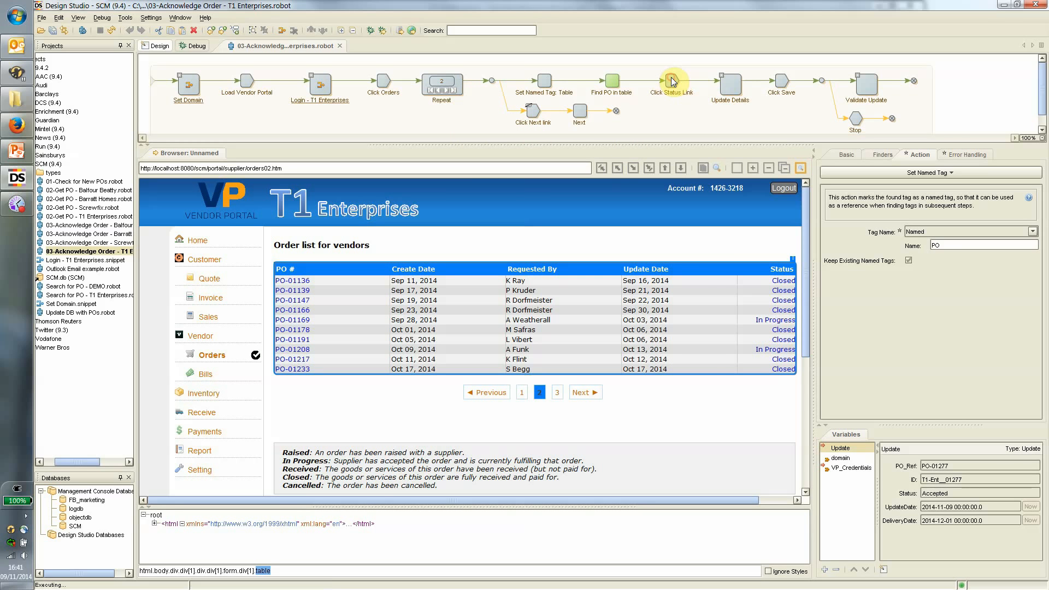
left_click(590, 351)
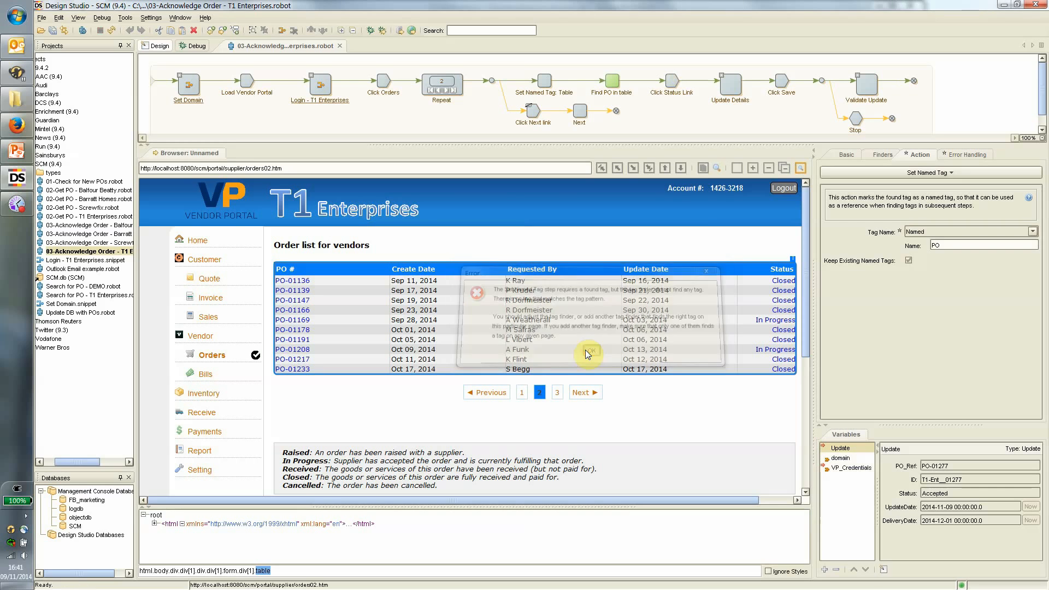
left_click(447, 90)
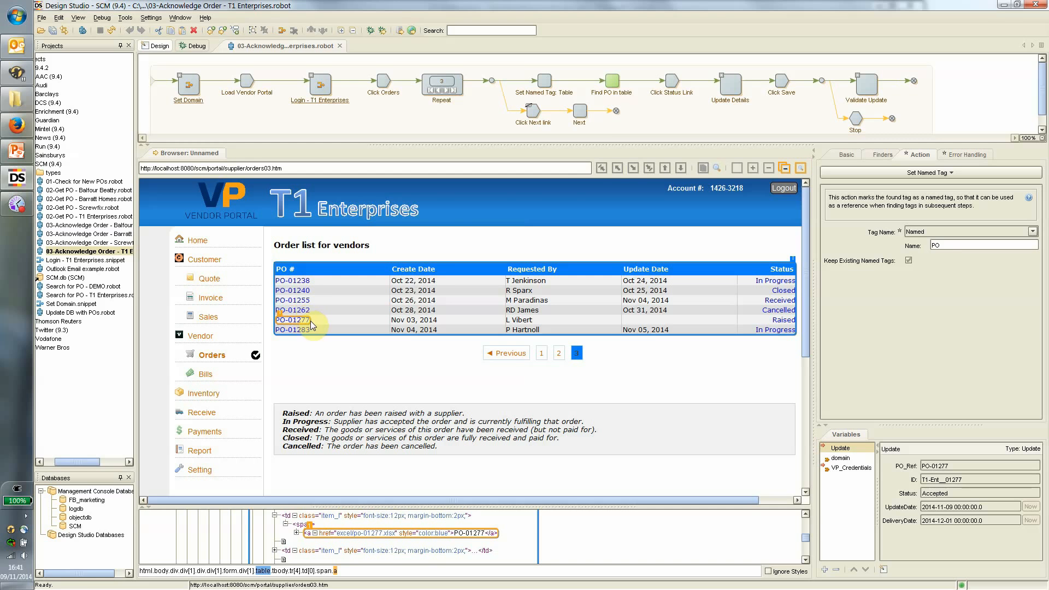
Run the robot to Update Details on the PO-01277 page and expand that group's steps.
left_click(673, 83)
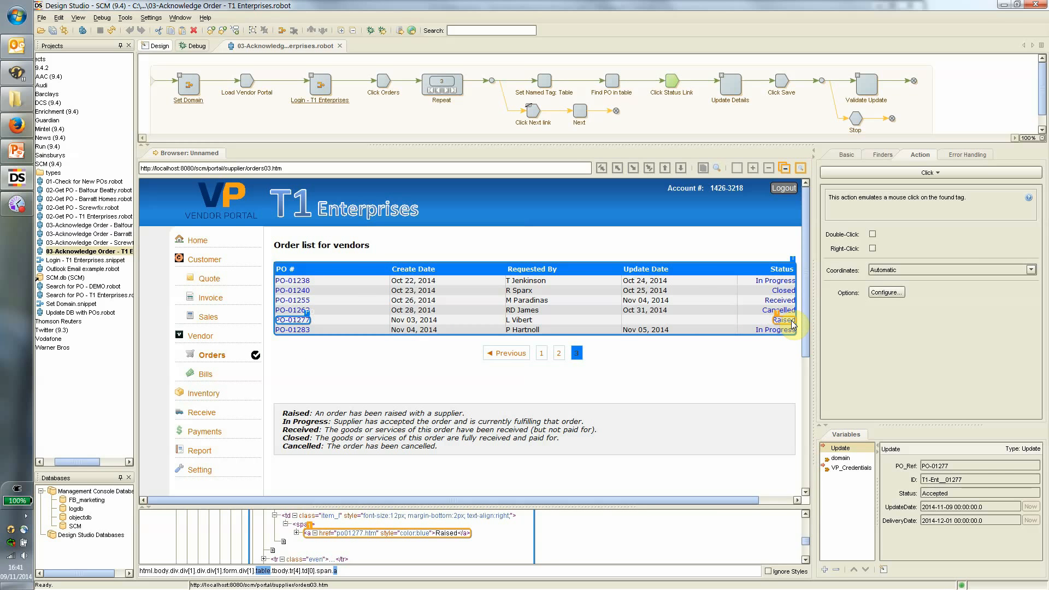
left_click(730, 86)
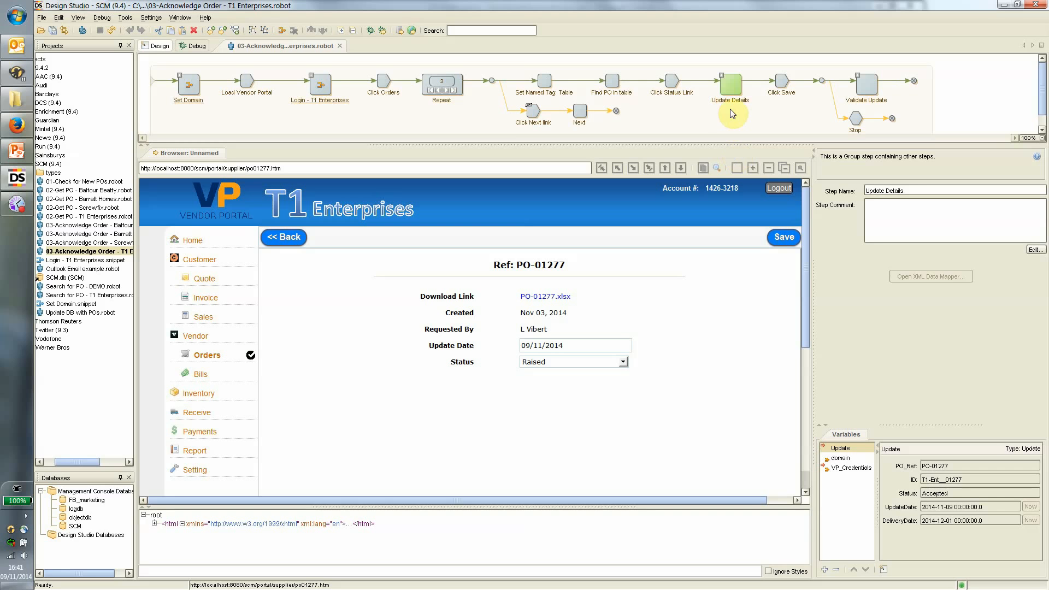
left_click(721, 75)
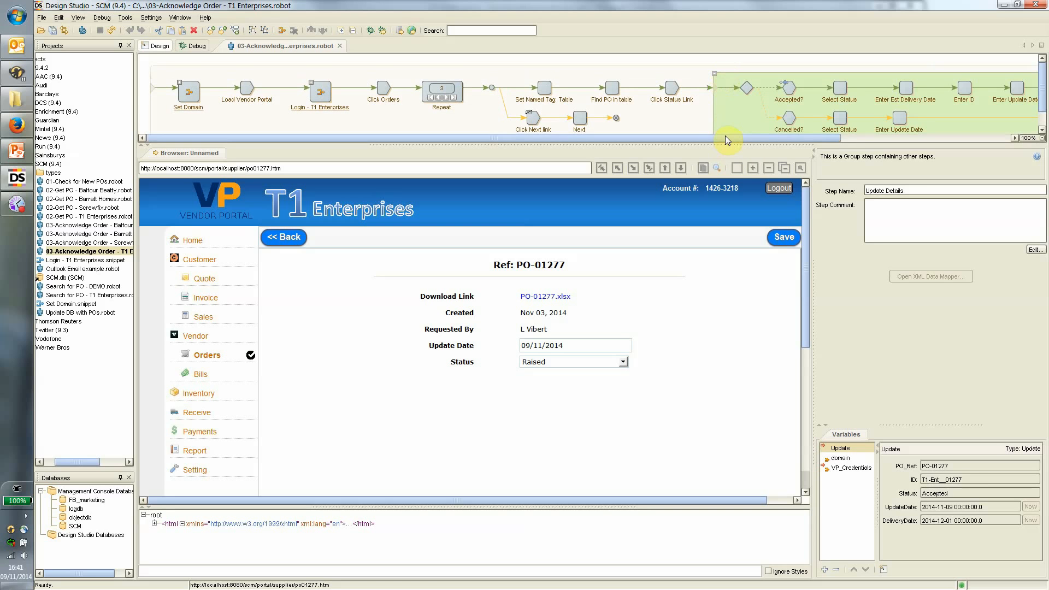
left_click_drag(725, 135, 906, 134)
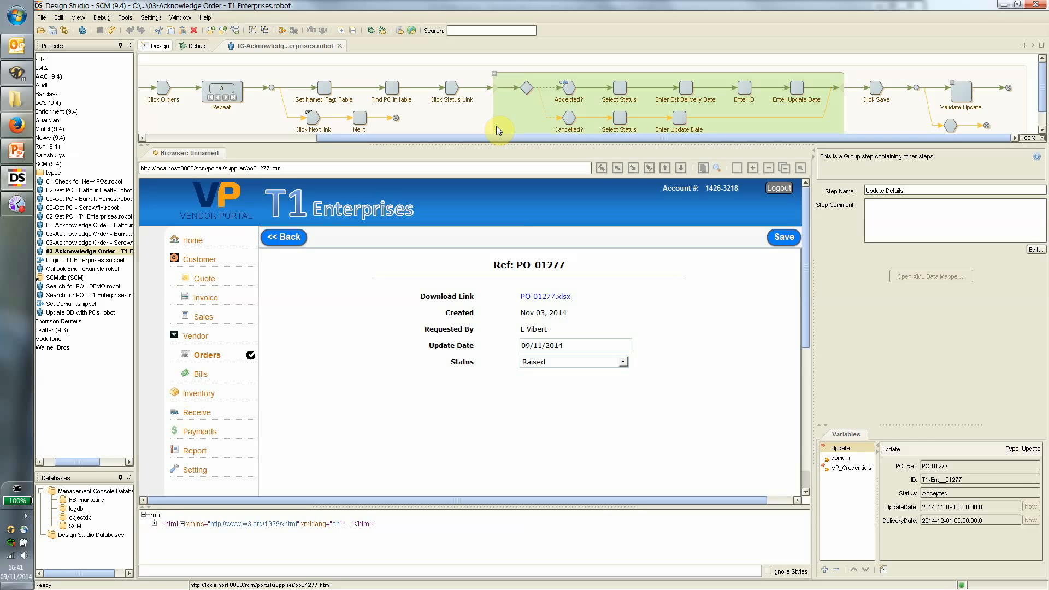
Inspect the Accepted? check and Select Status step, locating the In Progress dropdown option.
left_click(570, 89)
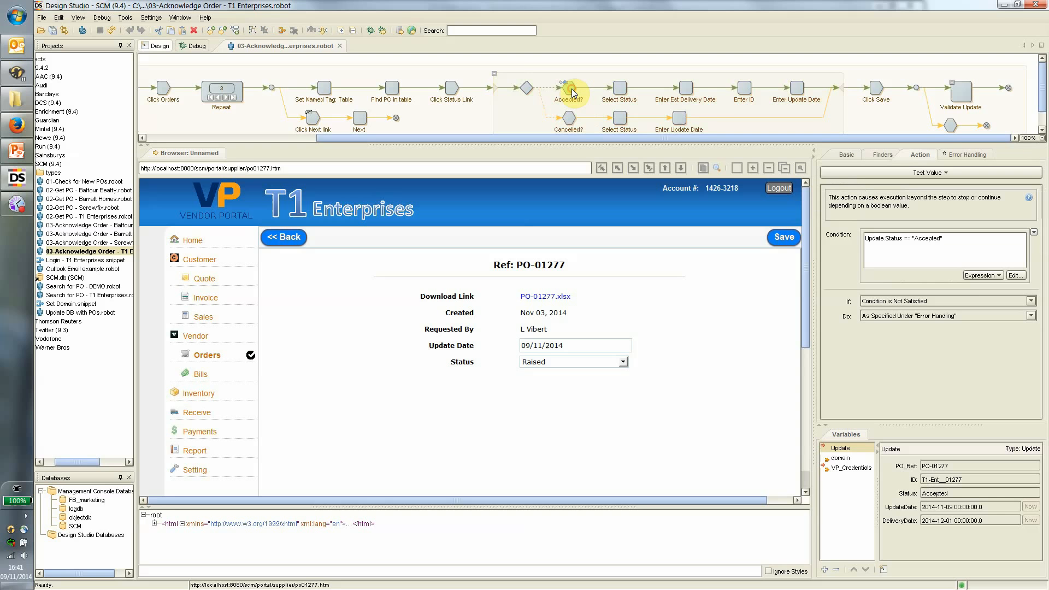
left_click(621, 89)
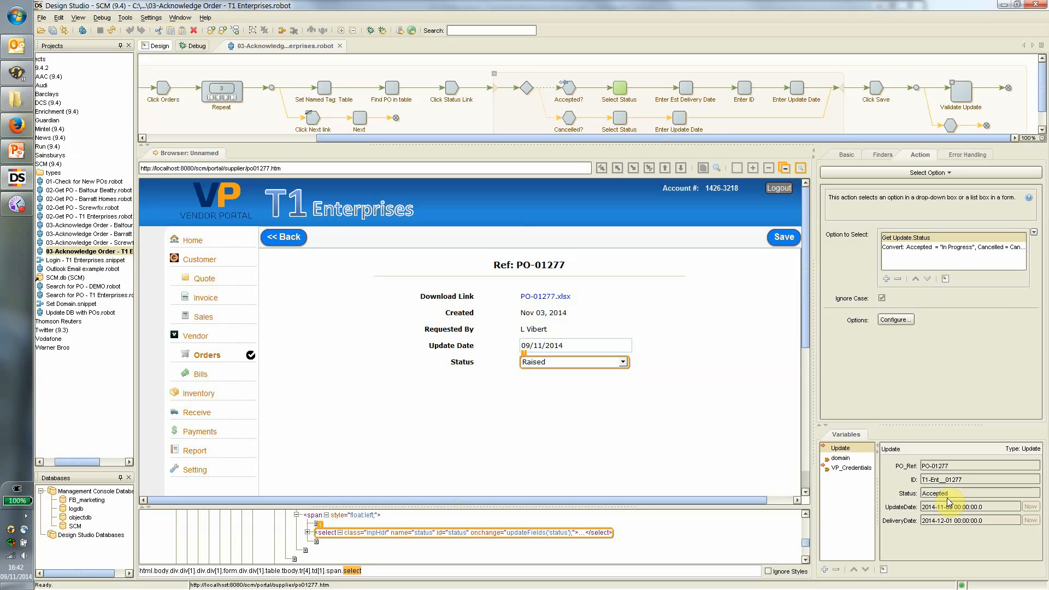
left_click(307, 532)
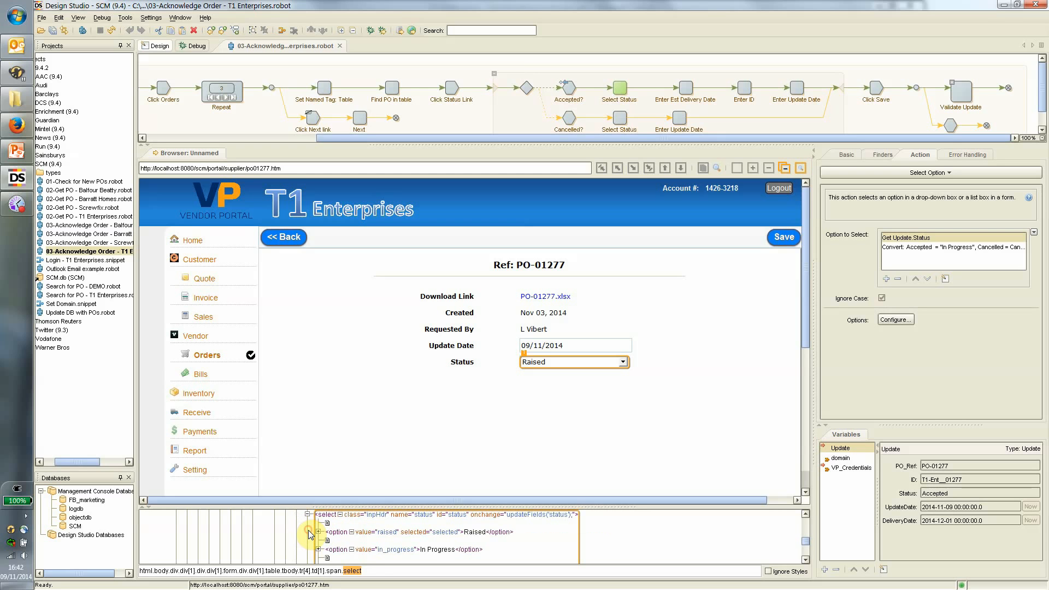
left_click(437, 551)
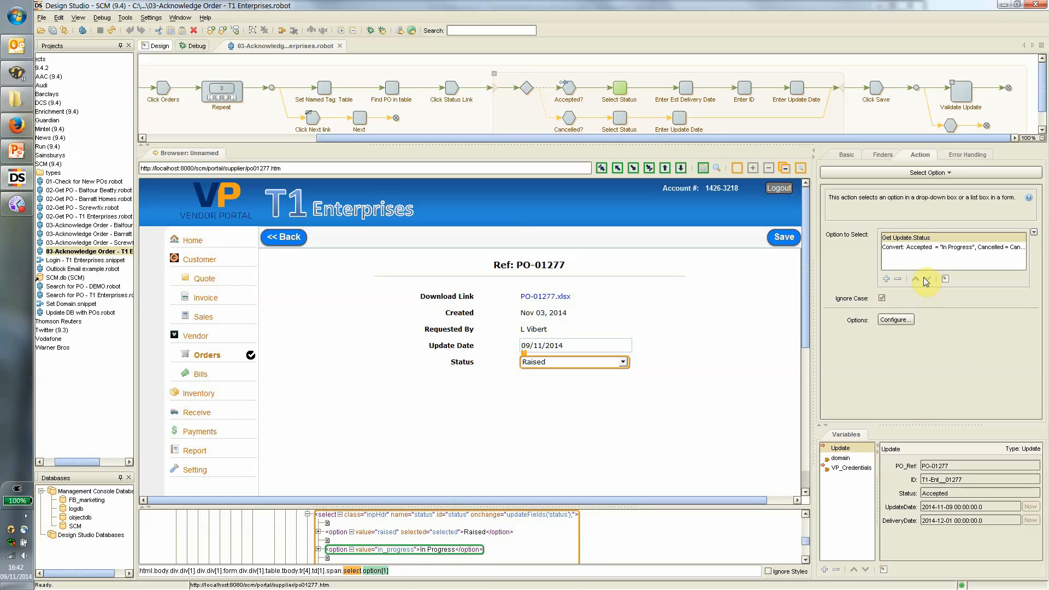
Review the conversion list mapping Accepted to In Progress and Cancelled to Cancelled, then cancel unchanged.
left_click(924, 247)
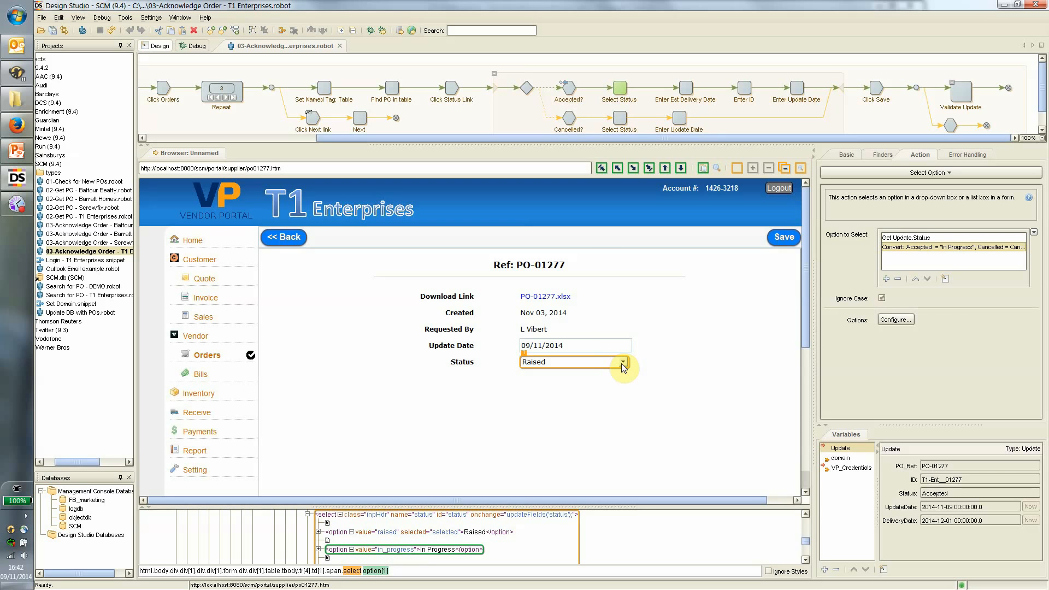
left_click(945, 279)
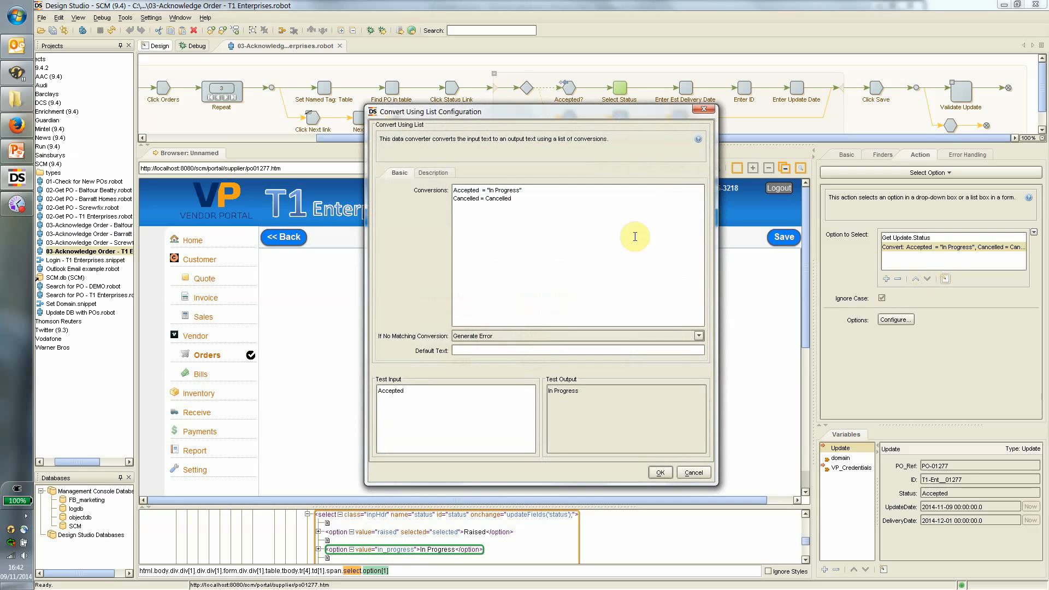
double_click(460, 189)
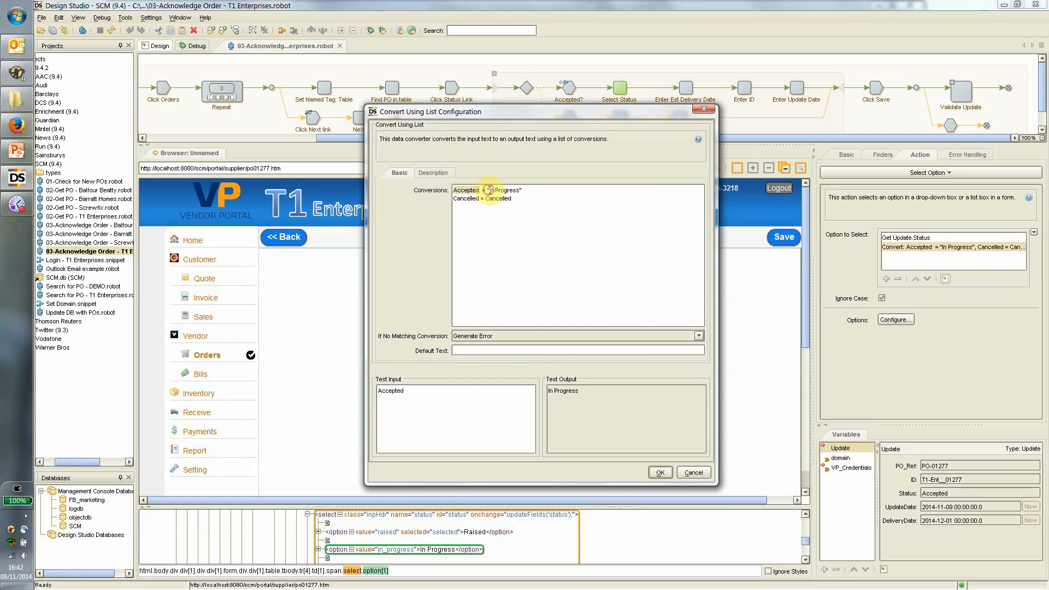
left_click_drag(487, 190, 523, 190)
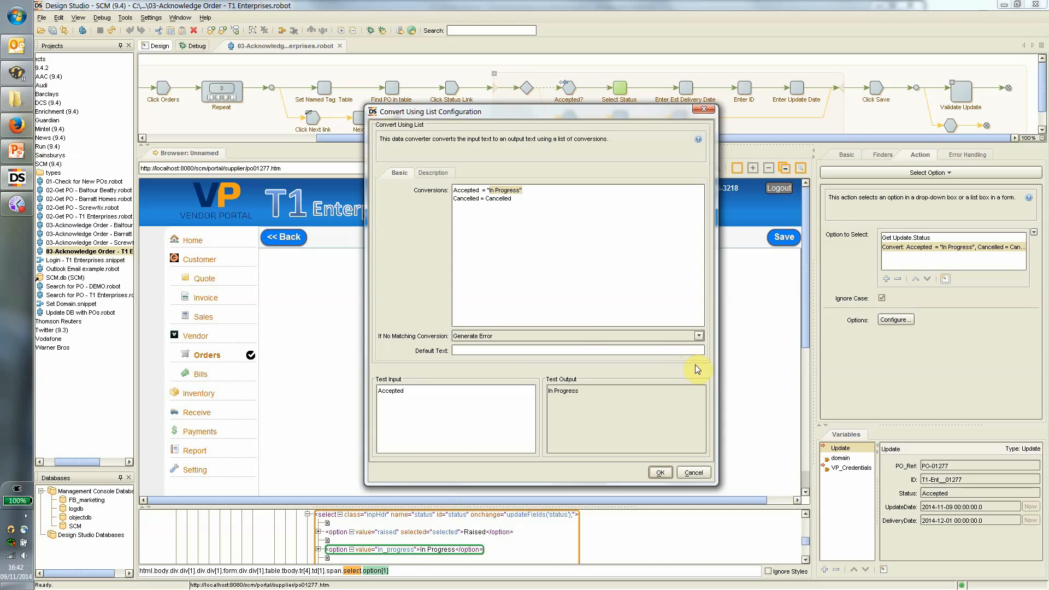
double_click(461, 200)
double_click(492, 199)
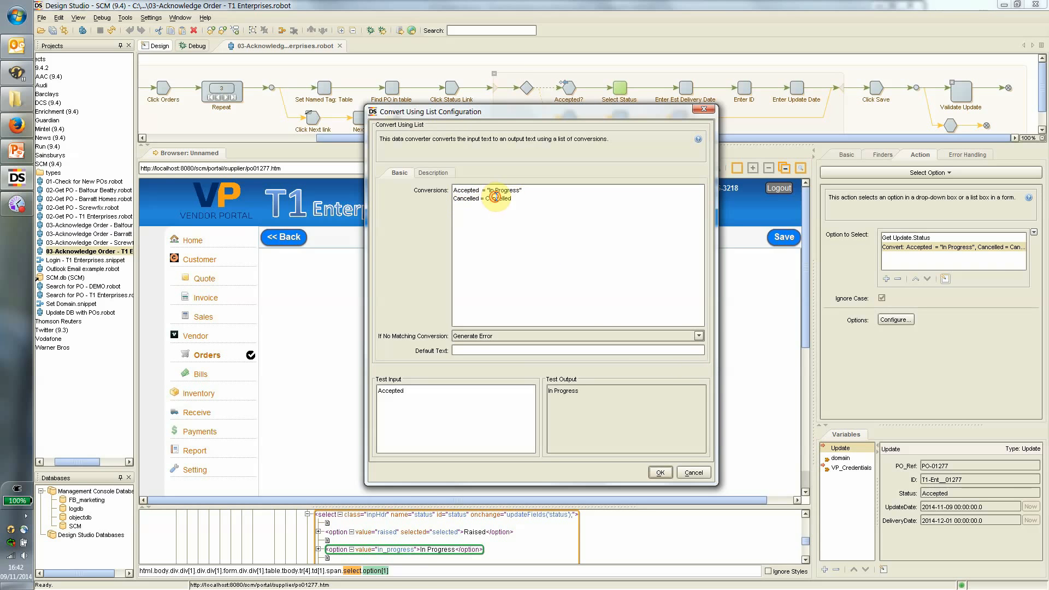
left_click(693, 472)
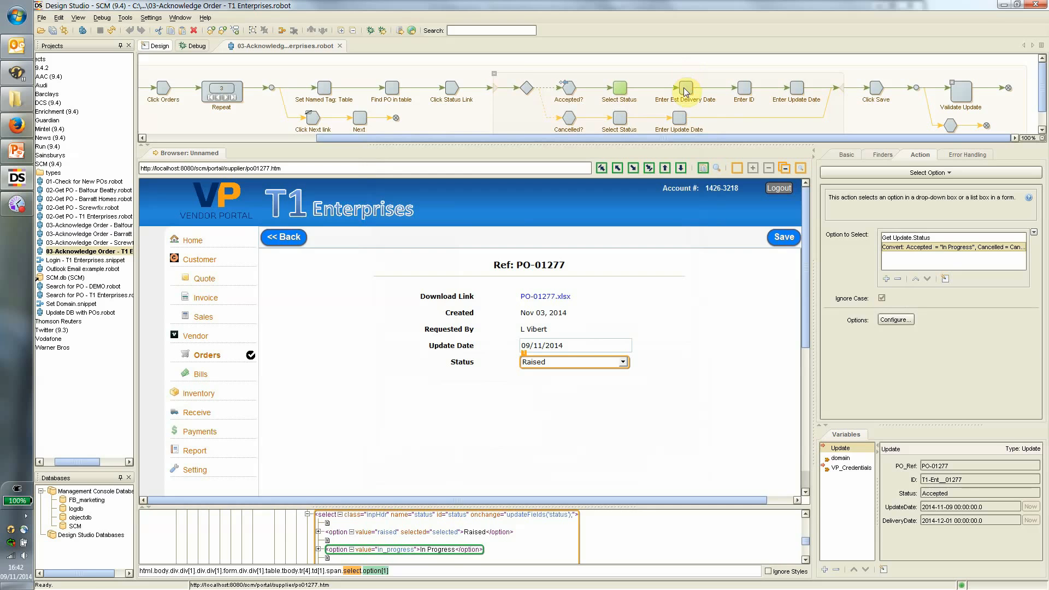
Run through setting In Progress, delivery date, vendor reference and update date, then save PO-01277.
left_click(686, 86)
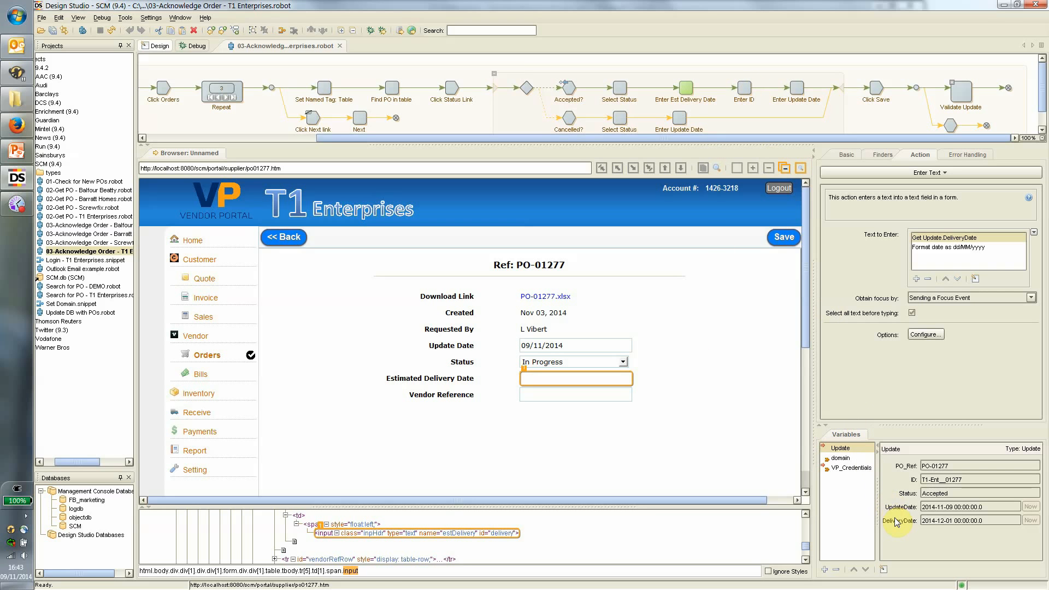
left_click(741, 87)
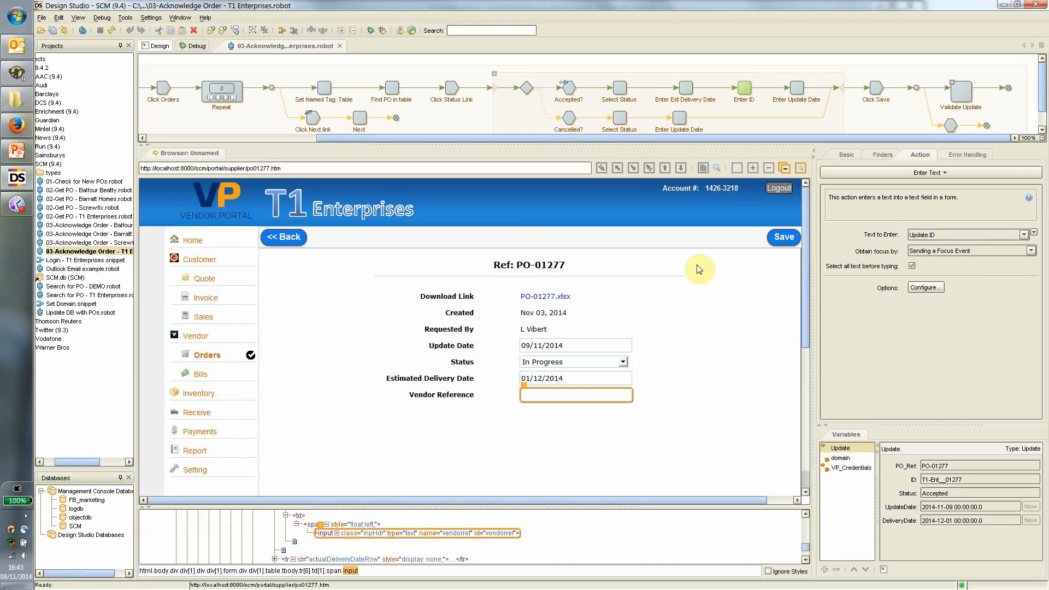
left_click(796, 87)
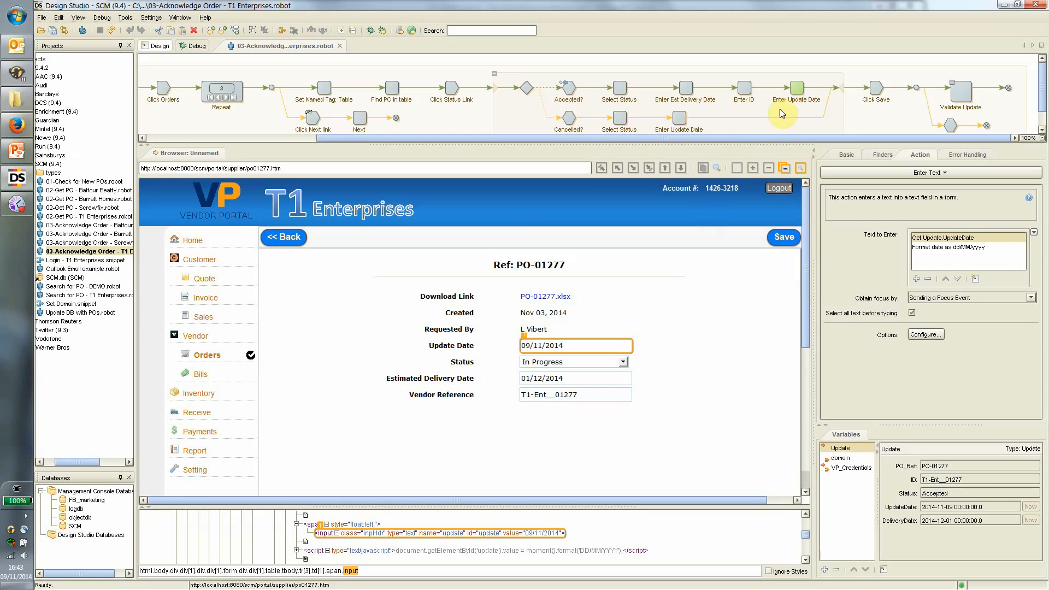
left_click(874, 90)
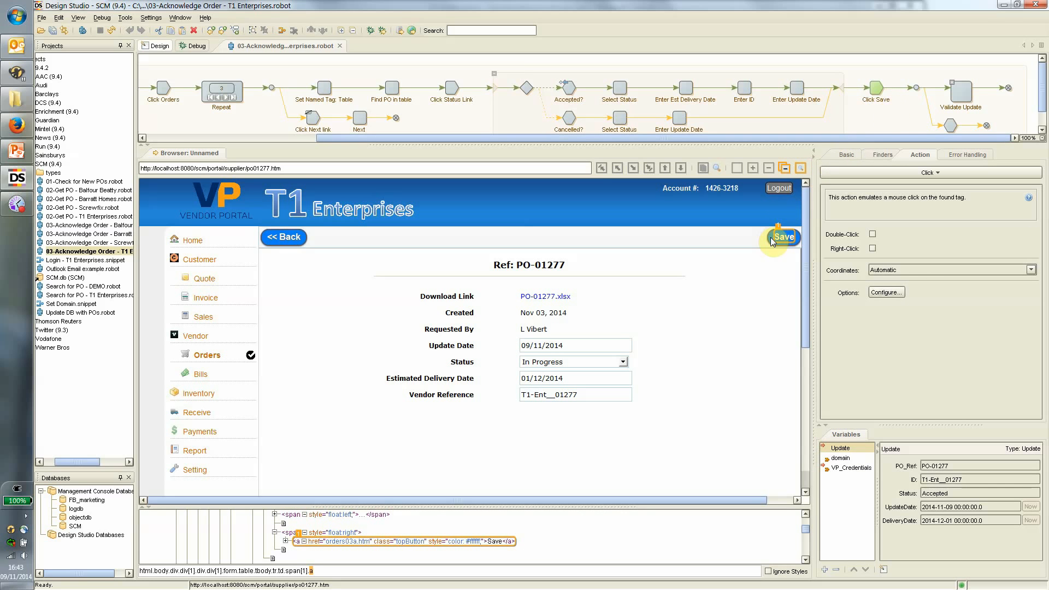
left_click(956, 94)
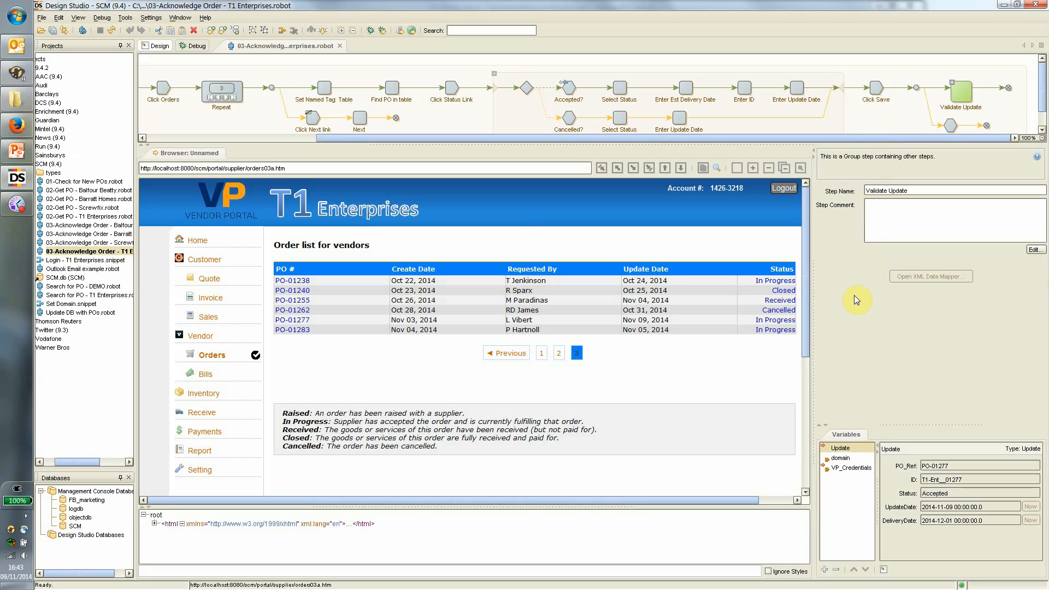
Expand Validate Update and run Find PO to tag the PO-01277 row as PO.
left_click(952, 81)
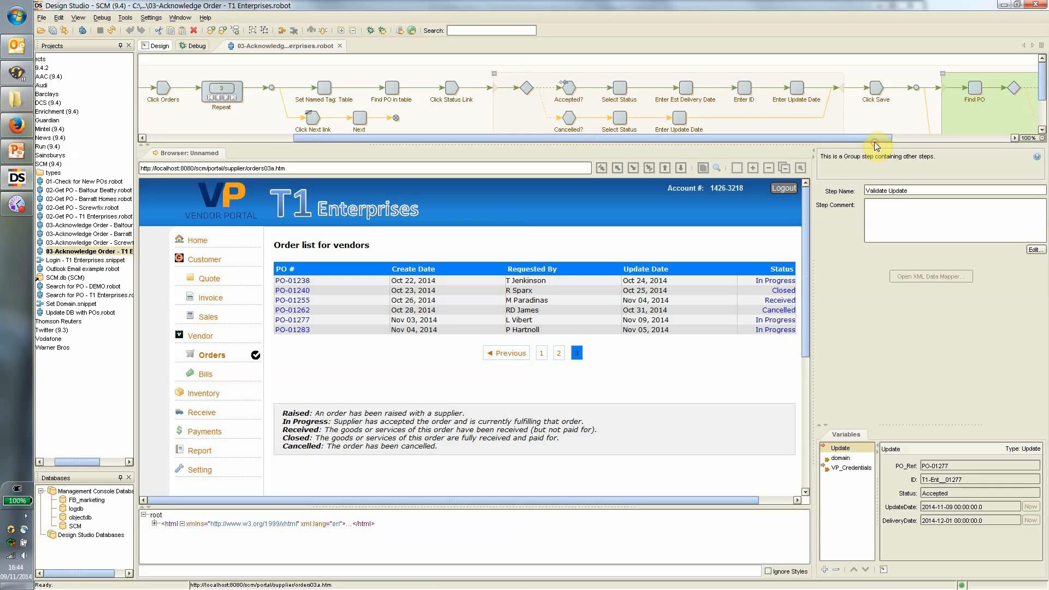
left_click_drag(874, 140, 1016, 144)
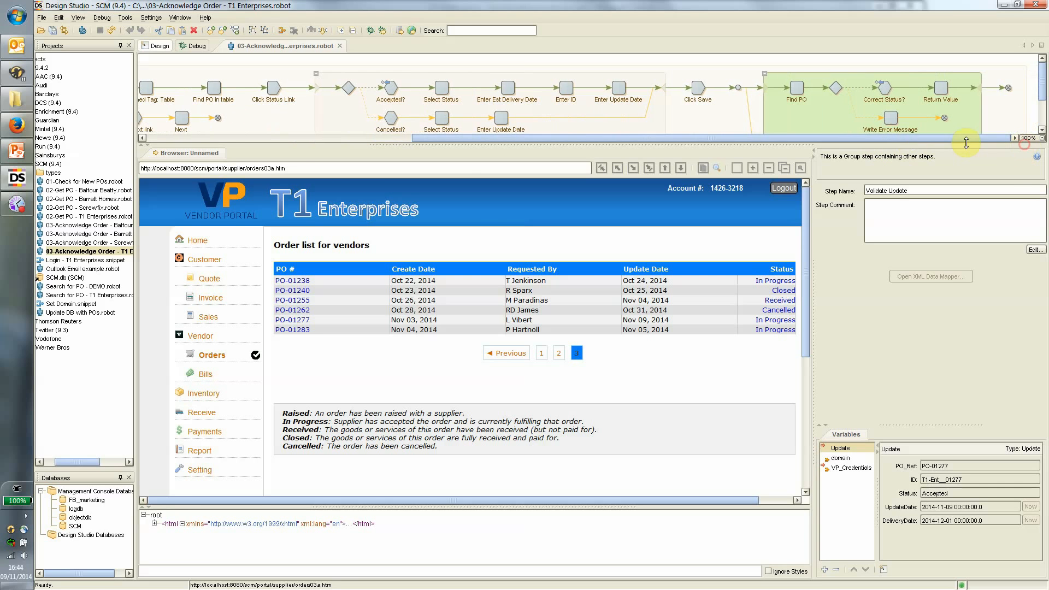
left_click(798, 90)
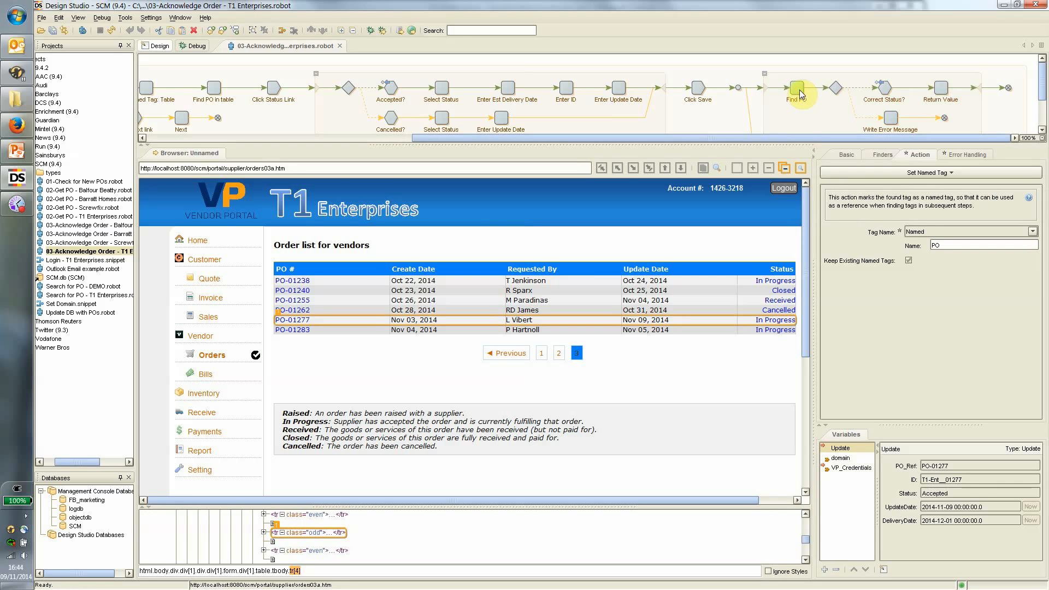
Review Correct Status?, Return Value and Write Error Message, then open 02-Get PO - T1 Enterprises.
left_click(884, 88)
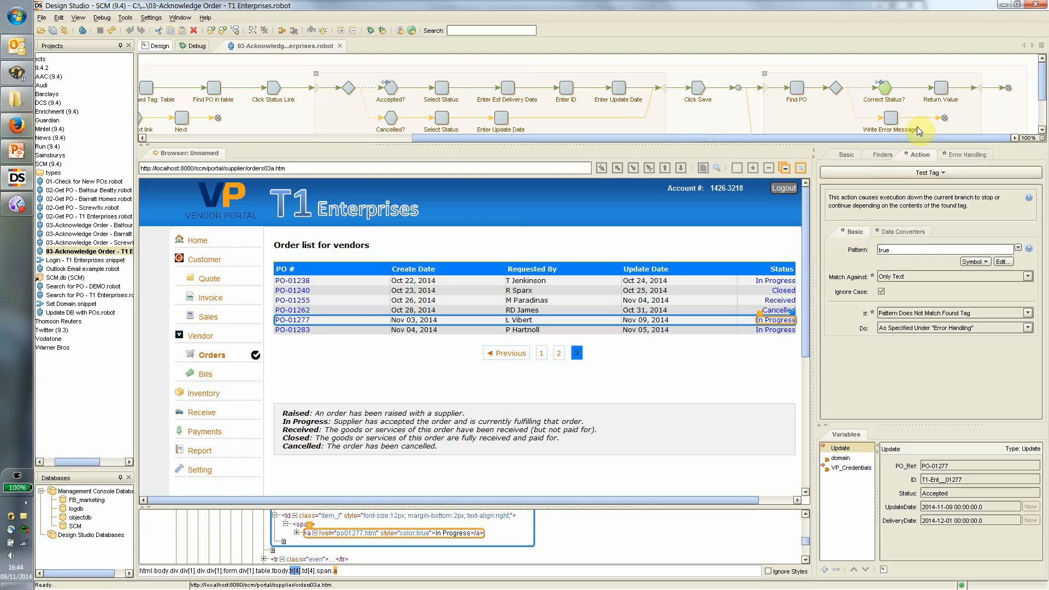
left_click(940, 90)
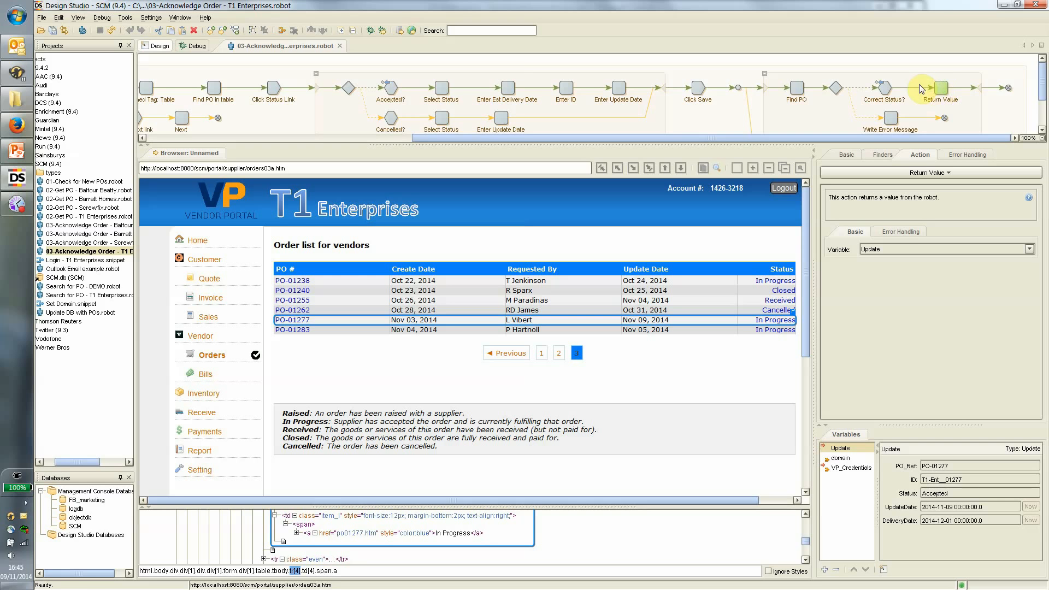
left_click(891, 117)
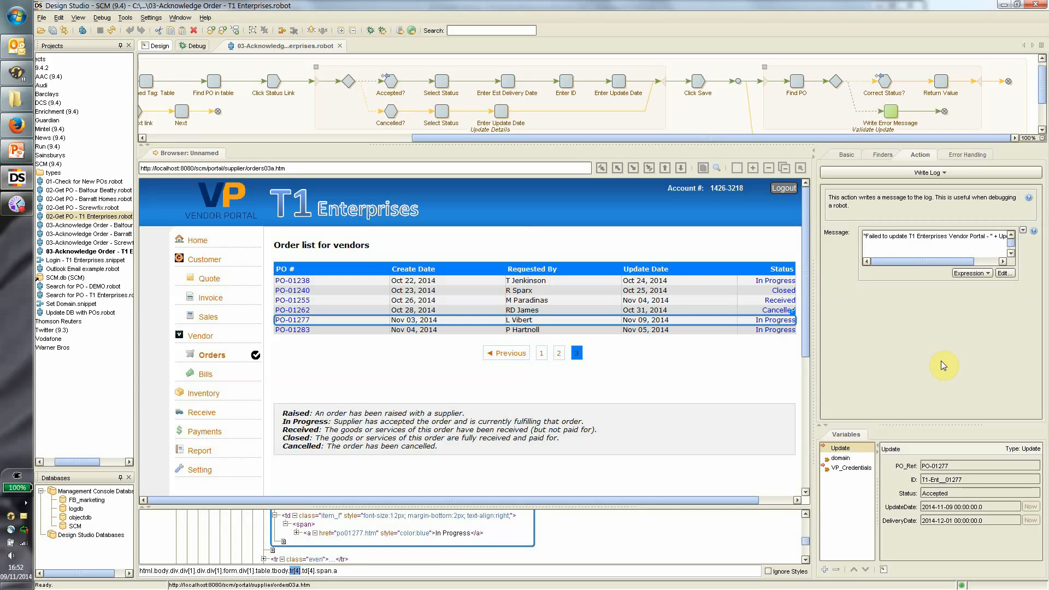
double_click(53, 217)
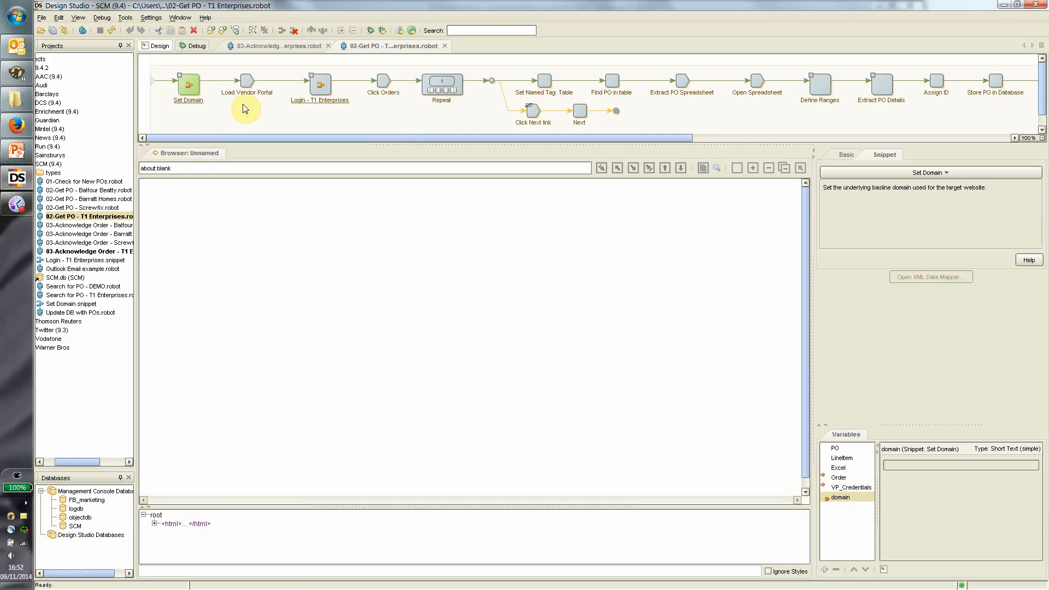
Run Get PO through Click Orders and the table lookup, dismissing the missing-tag error, to Define Ranges.
left_click(384, 81)
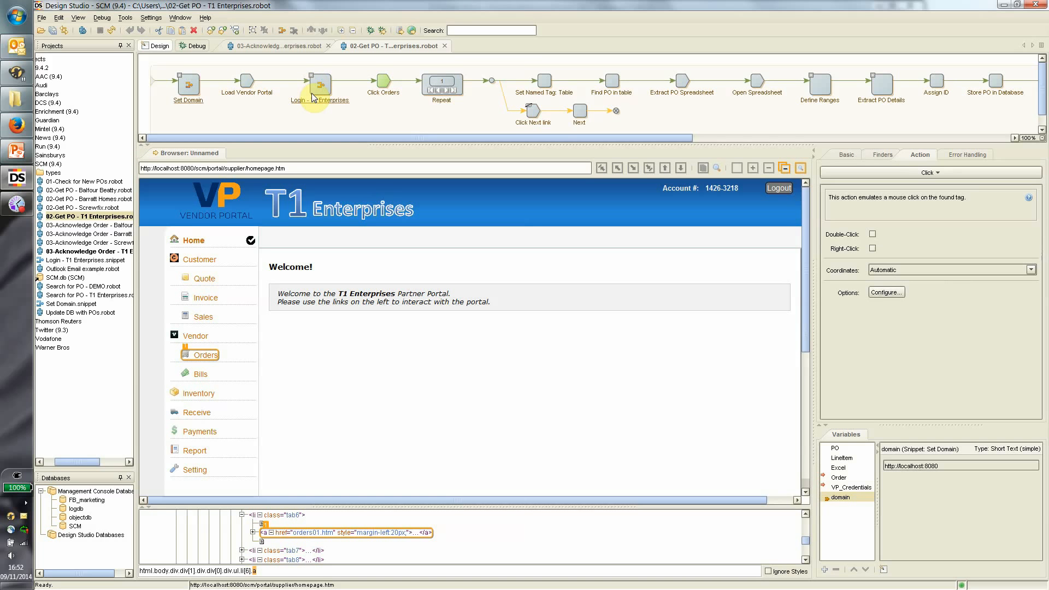
left_click(610, 83)
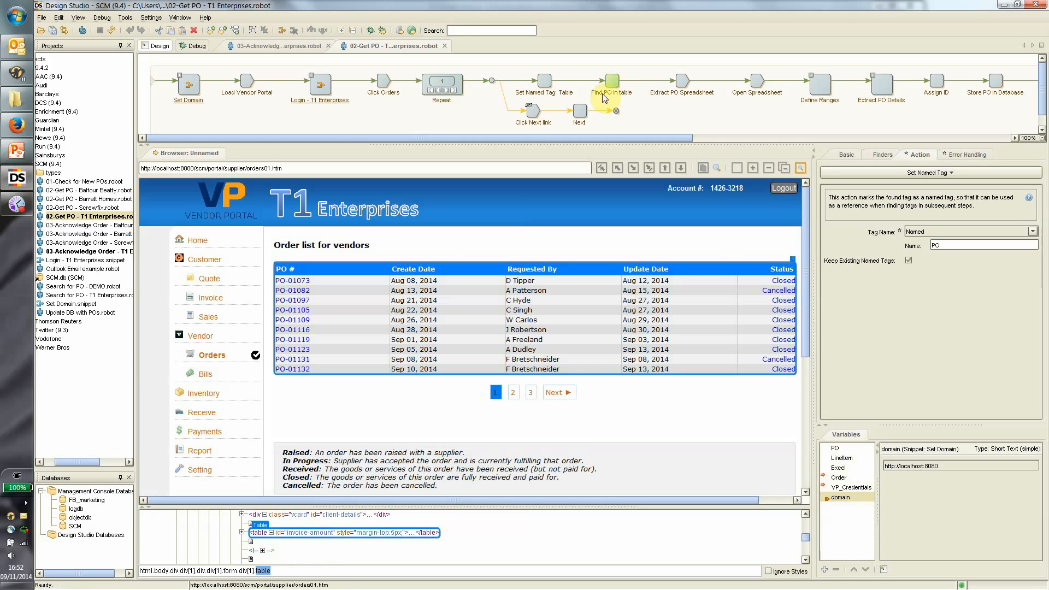
left_click(445, 91)
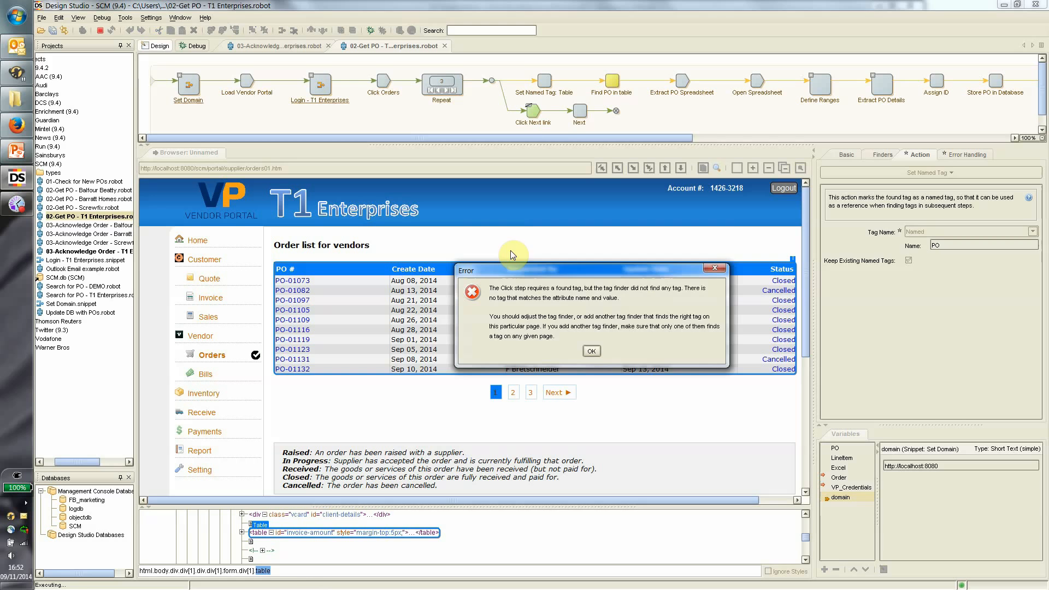
left_click(592, 351)
left_click(540, 82)
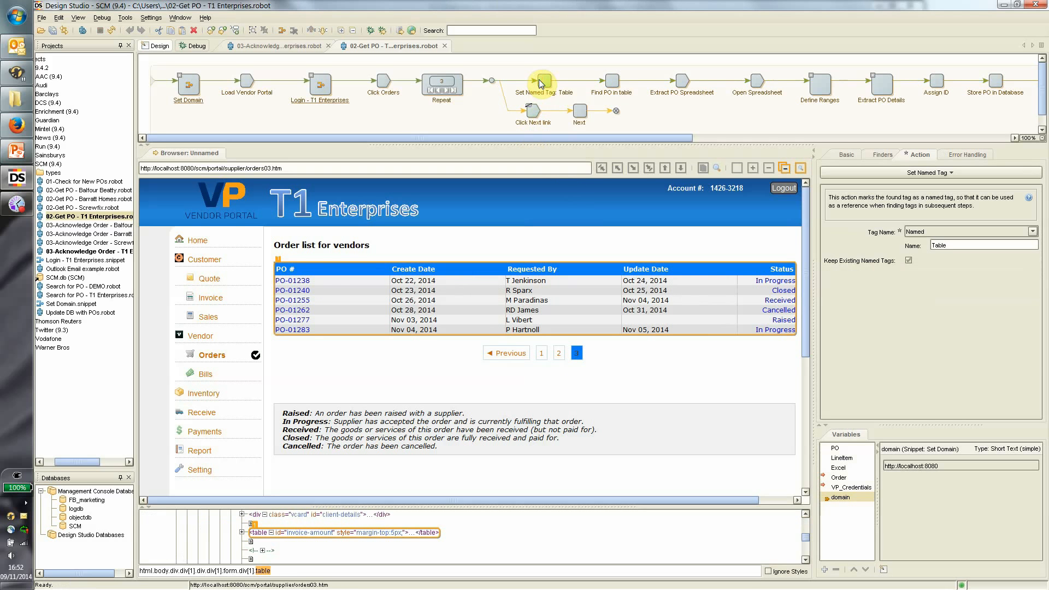
left_click(613, 82)
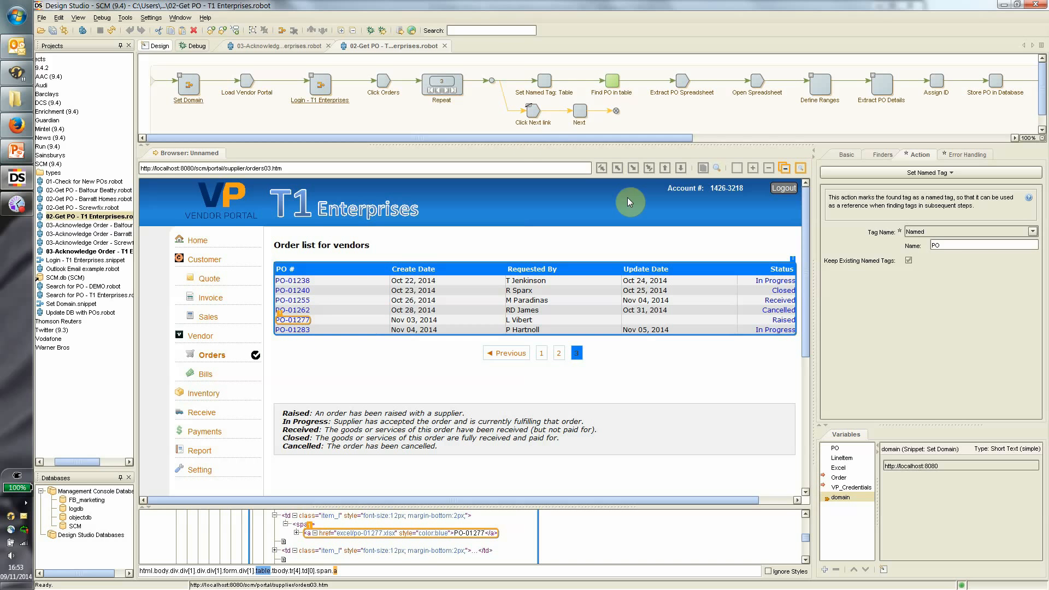
left_click(818, 85)
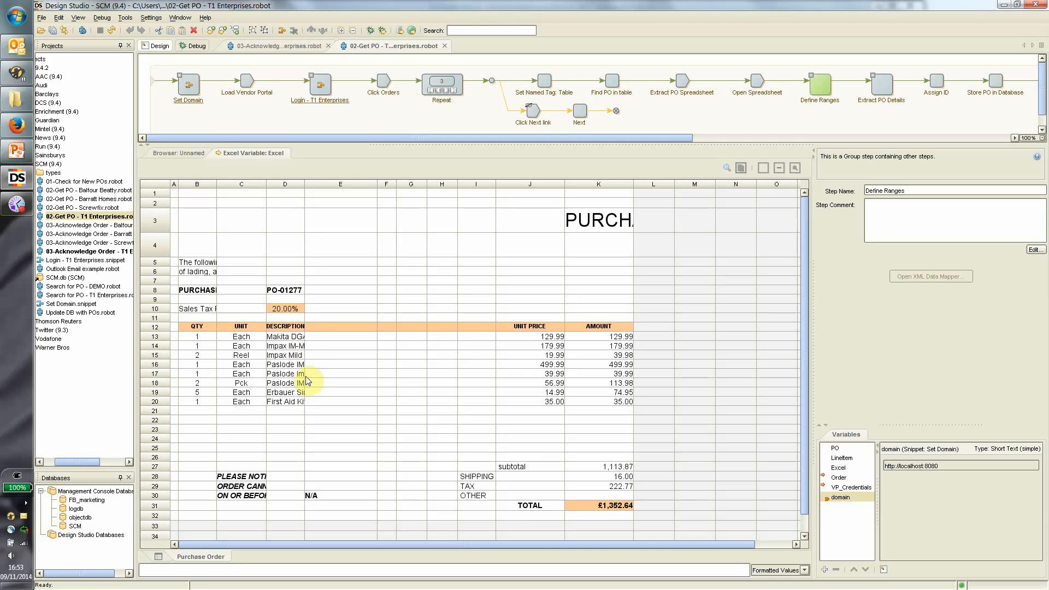
Check the line-item description cells D13–D19, then run the robot to Extract PO Details.
left_click(275, 336)
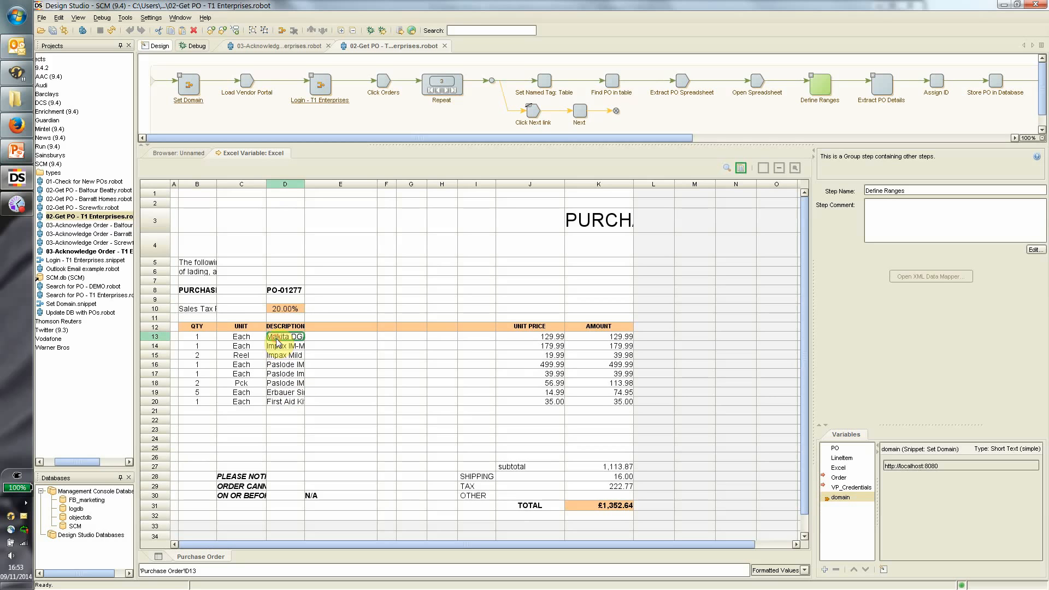
left_click(277, 345)
left_click(281, 355)
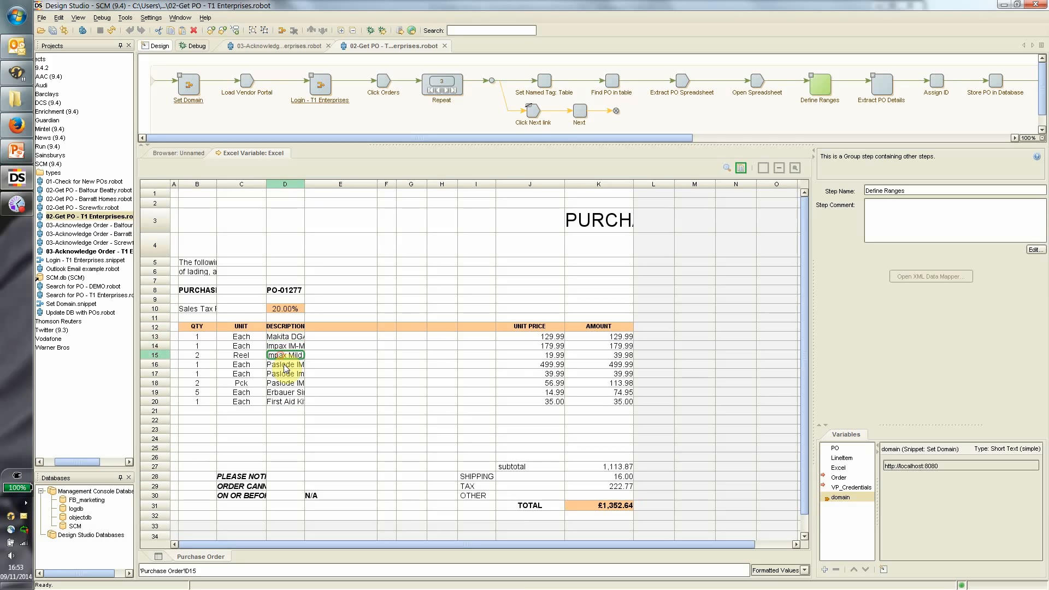
left_click(282, 364)
left_click(282, 374)
left_click(283, 383)
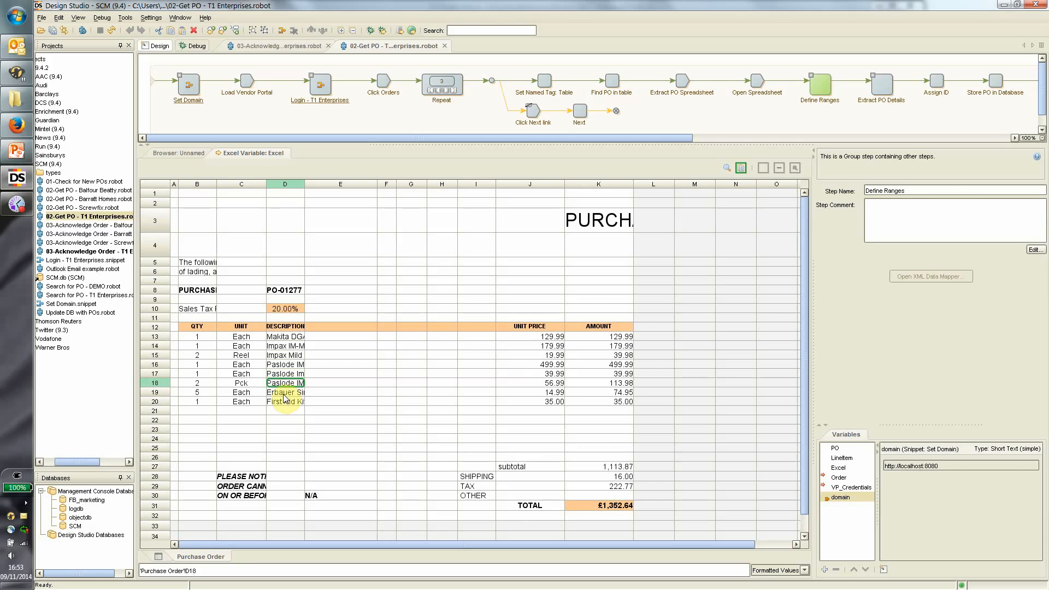
left_click(283, 392)
left_click_drag(581, 136, 816, 168)
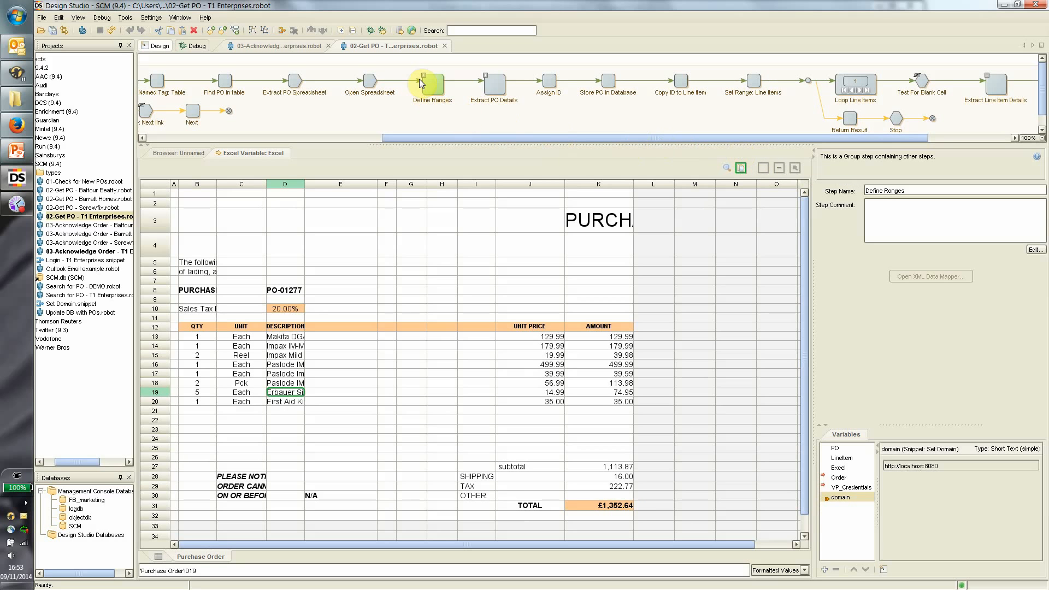
left_click(490, 88)
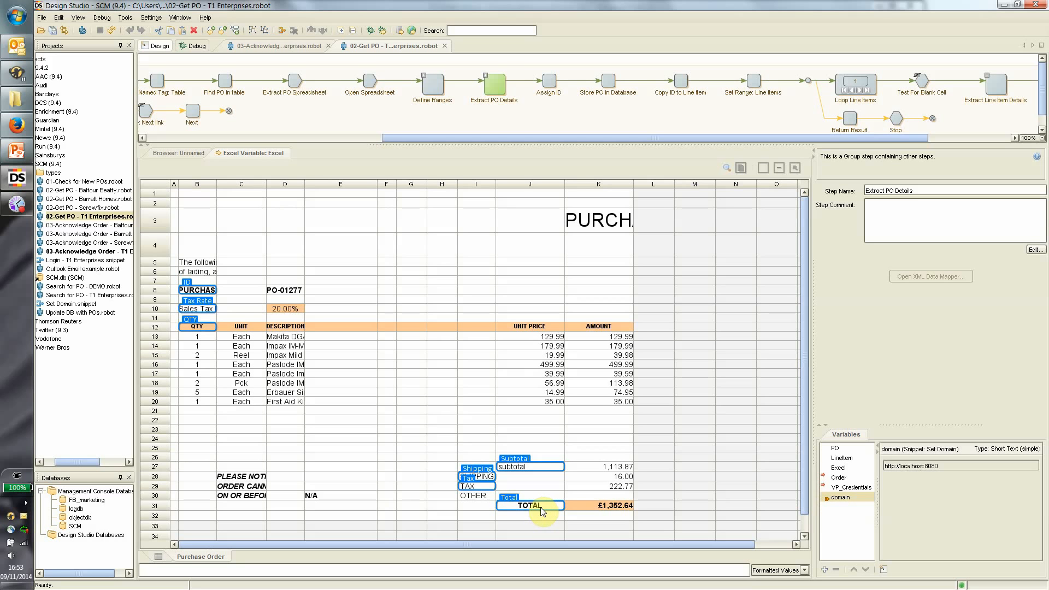
Inspect Extract PO Details, checking the PO reference extraction from D8 and the PO variable.
left_click(486, 75)
left_click(513, 88)
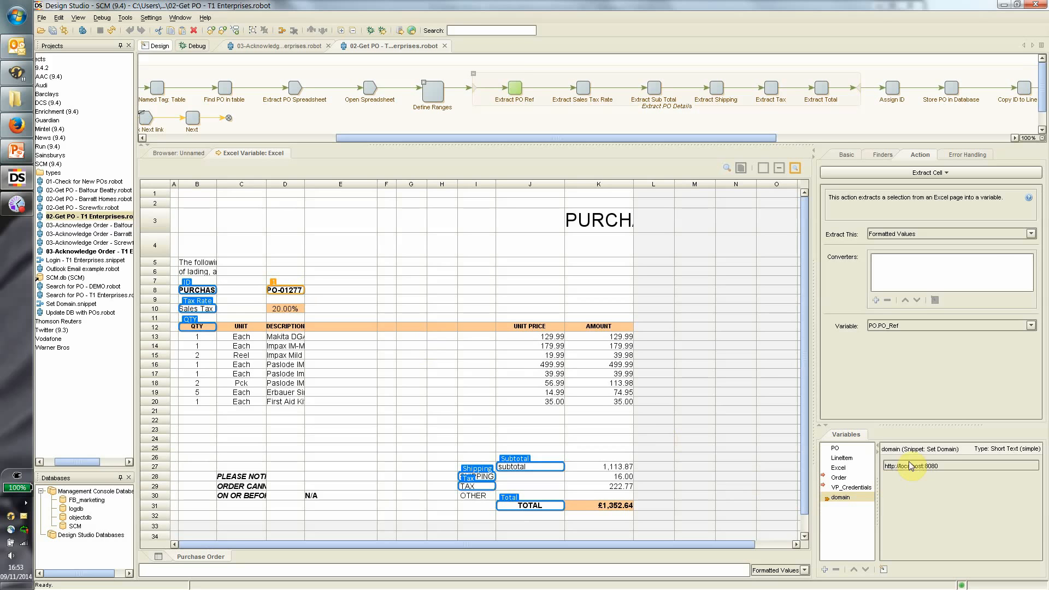
left_click(835, 448)
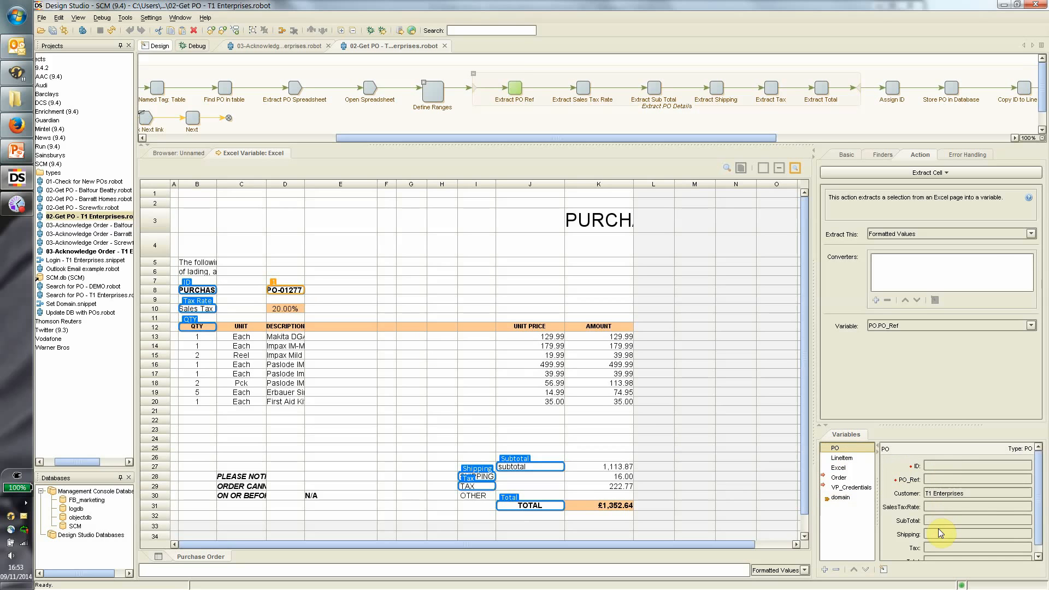
left_click(473, 73)
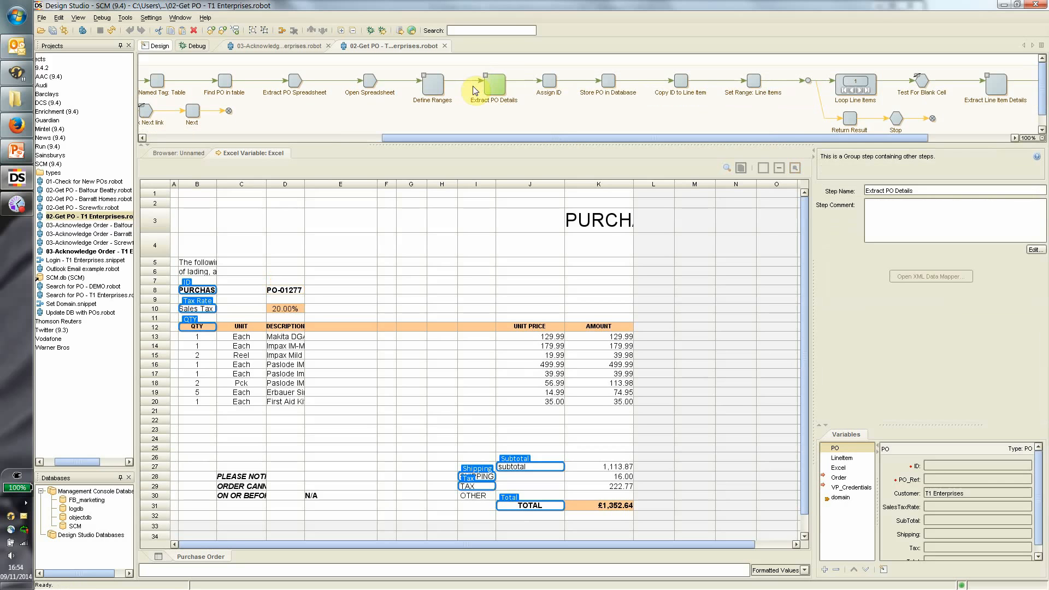
Run through Assign ID and Store PO in Database to Set Range: Line Items.
left_click(549, 82)
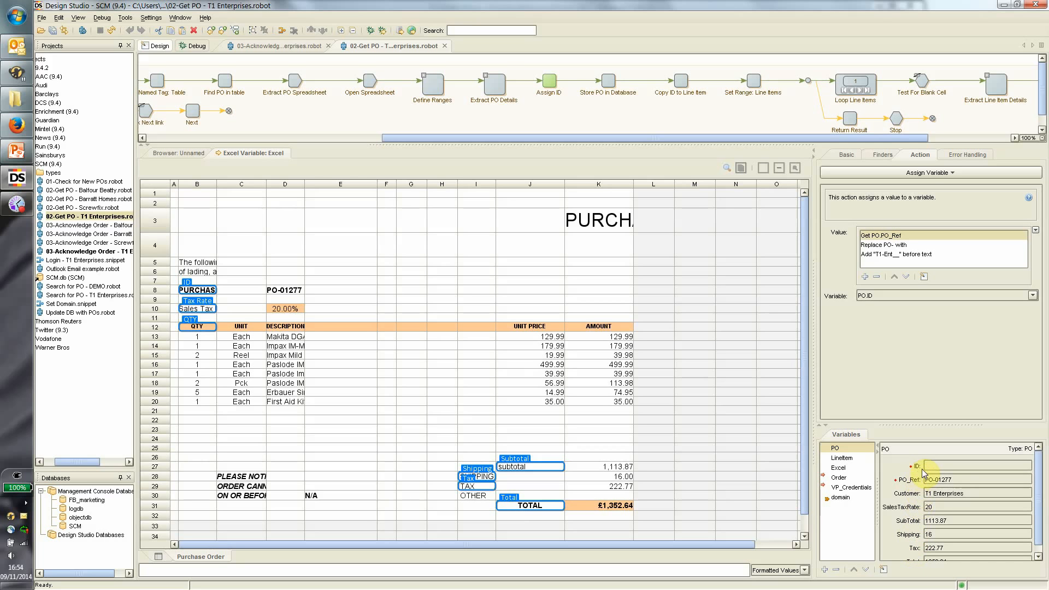
left_click(608, 81)
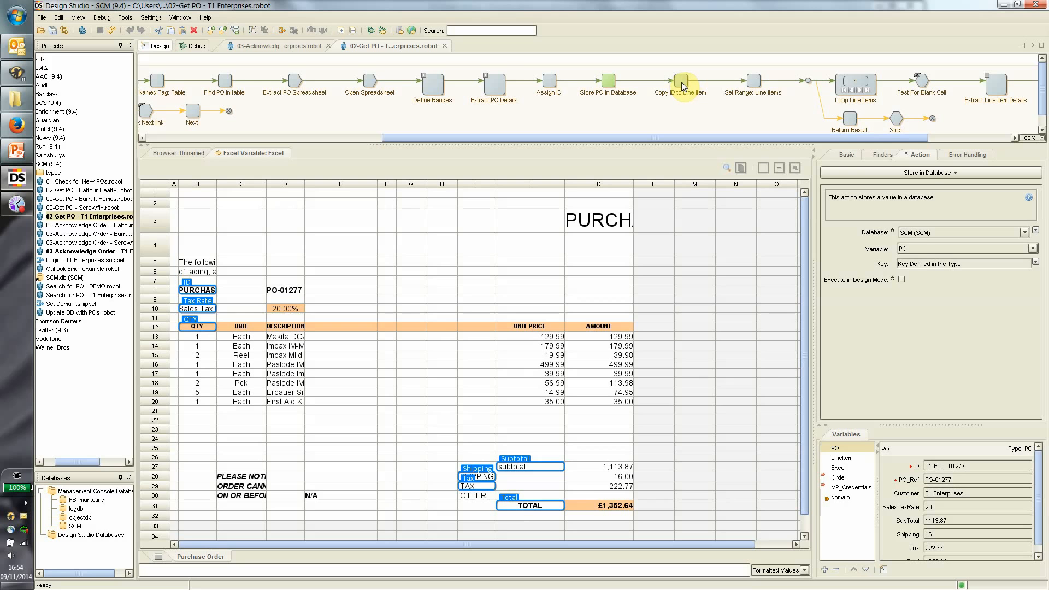
left_click(751, 83)
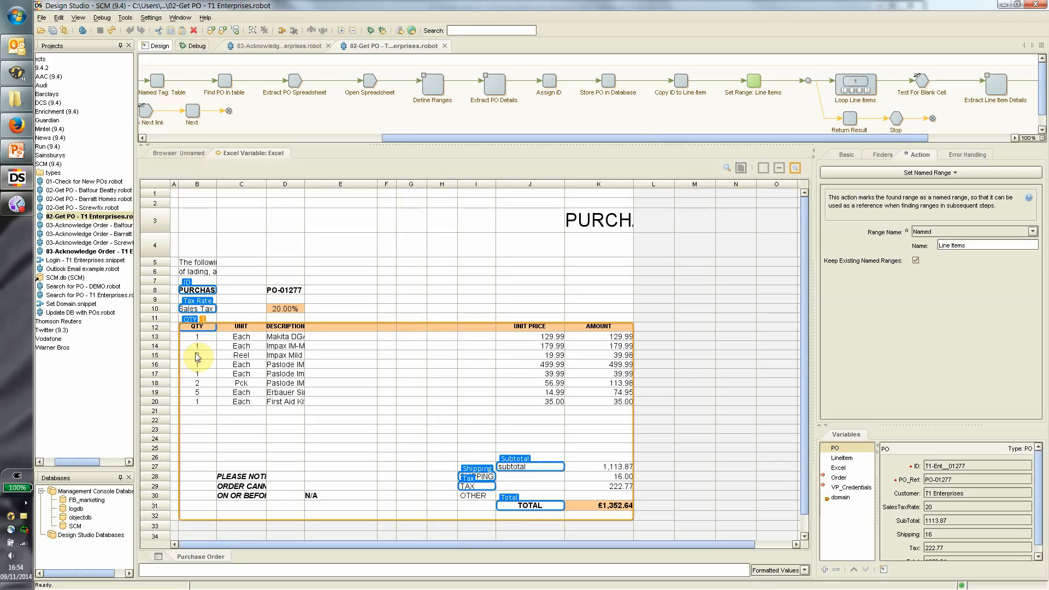
Check the LineItem variable and step the line-item loop forward to row 17.
left_click(844, 461)
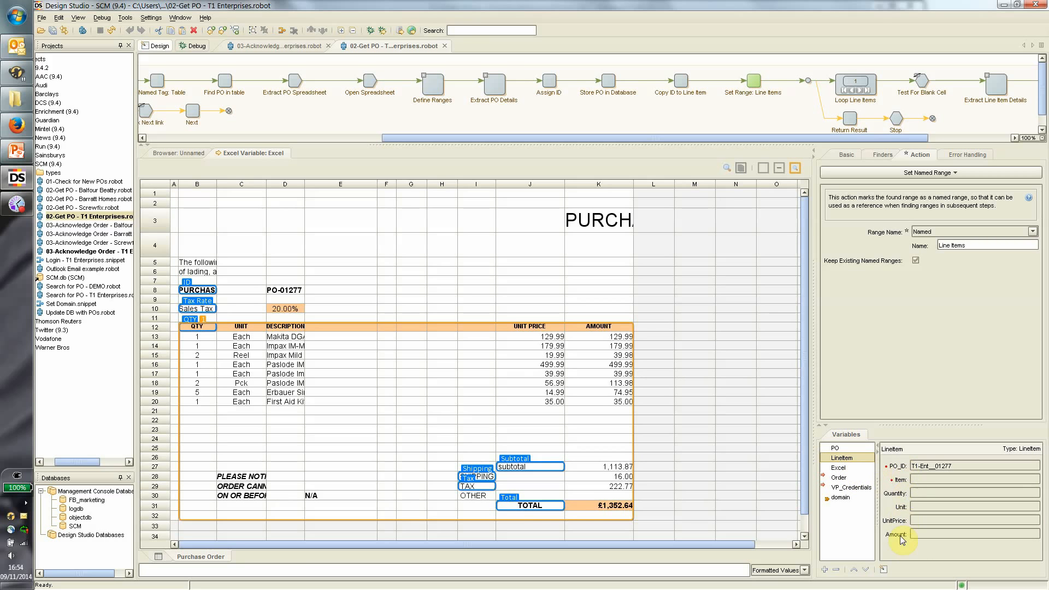
left_click_drag(779, 135, 931, 141)
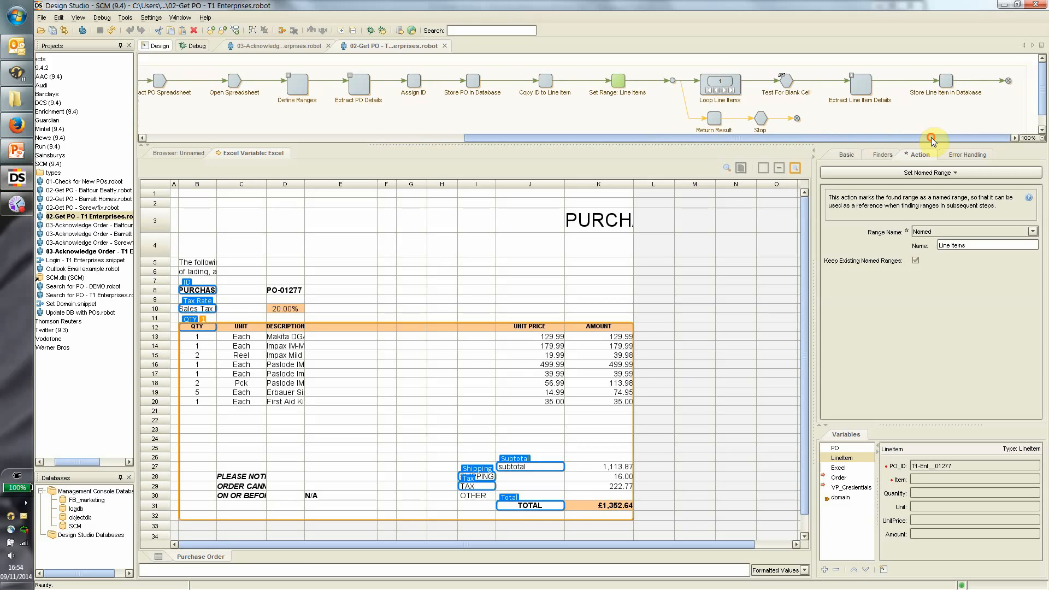
left_click(725, 90)
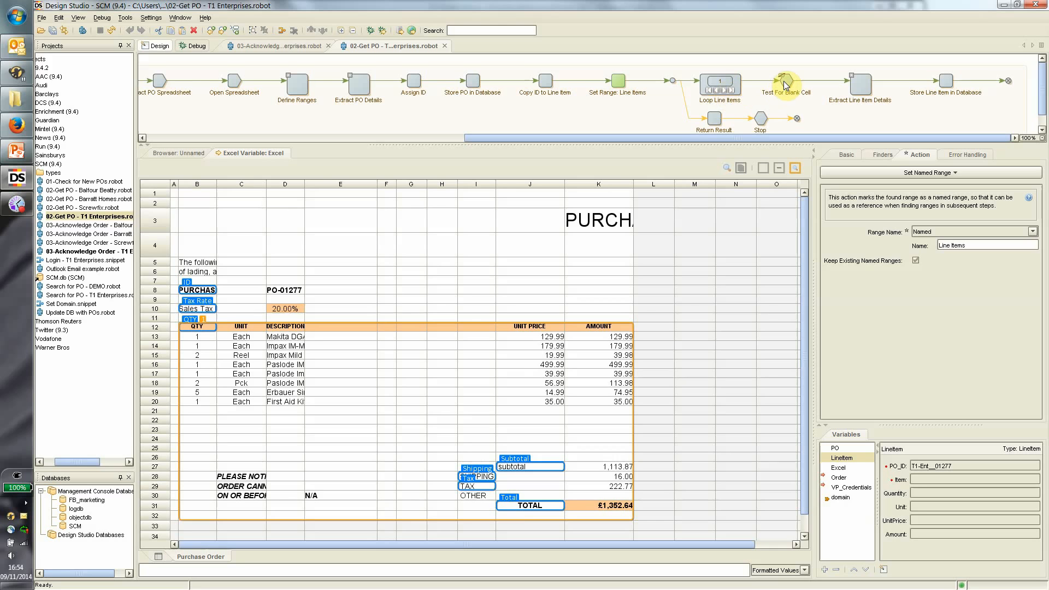
left_click(722, 91)
left_click(722, 91)
left_click(722, 91)
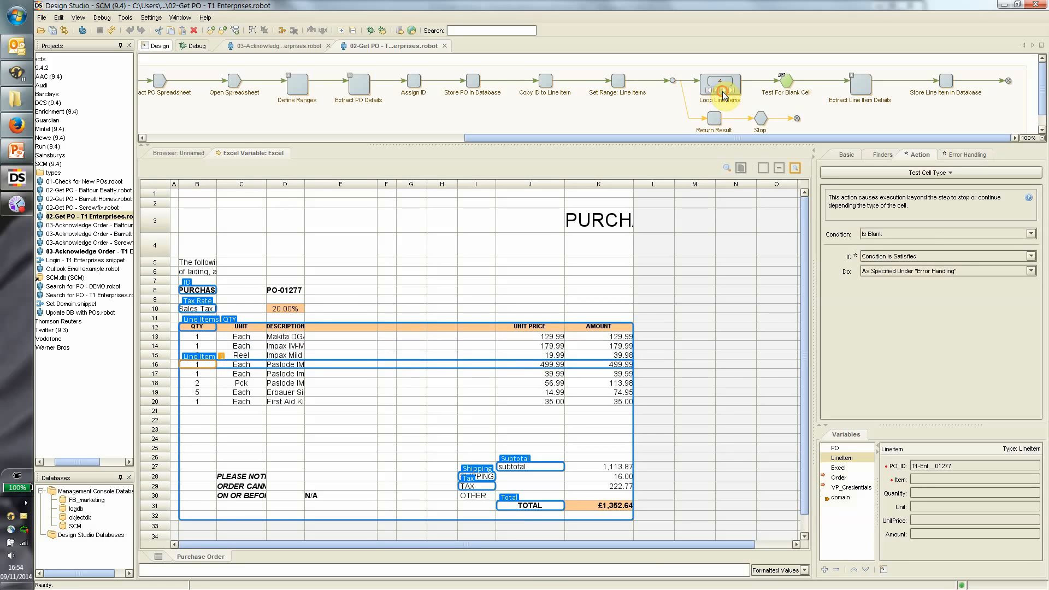
left_click(722, 91)
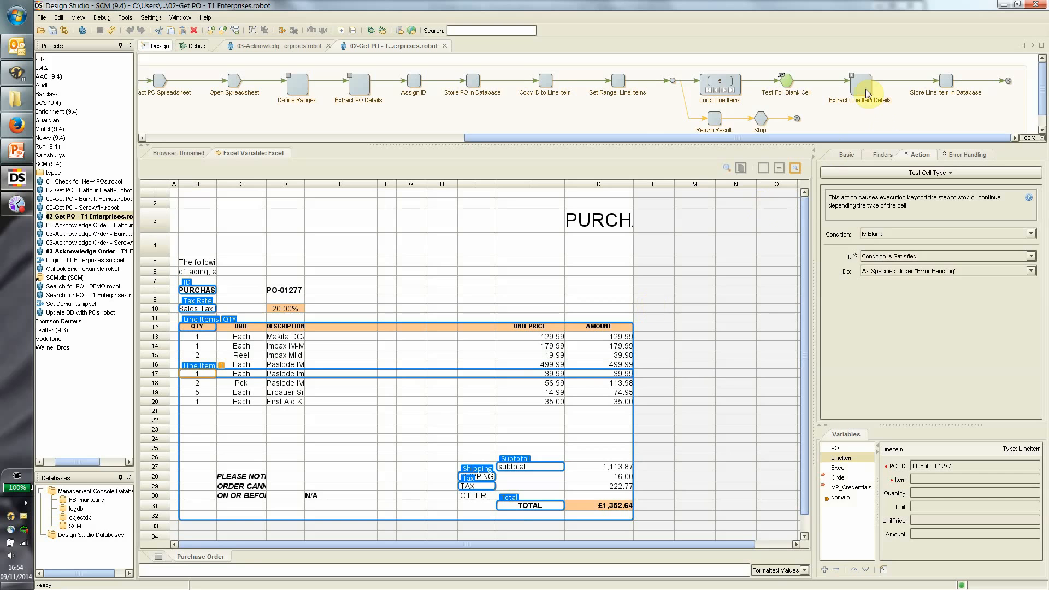
Expand Extract Line Item Details and run to Store Line Item in Database.
left_click(853, 77)
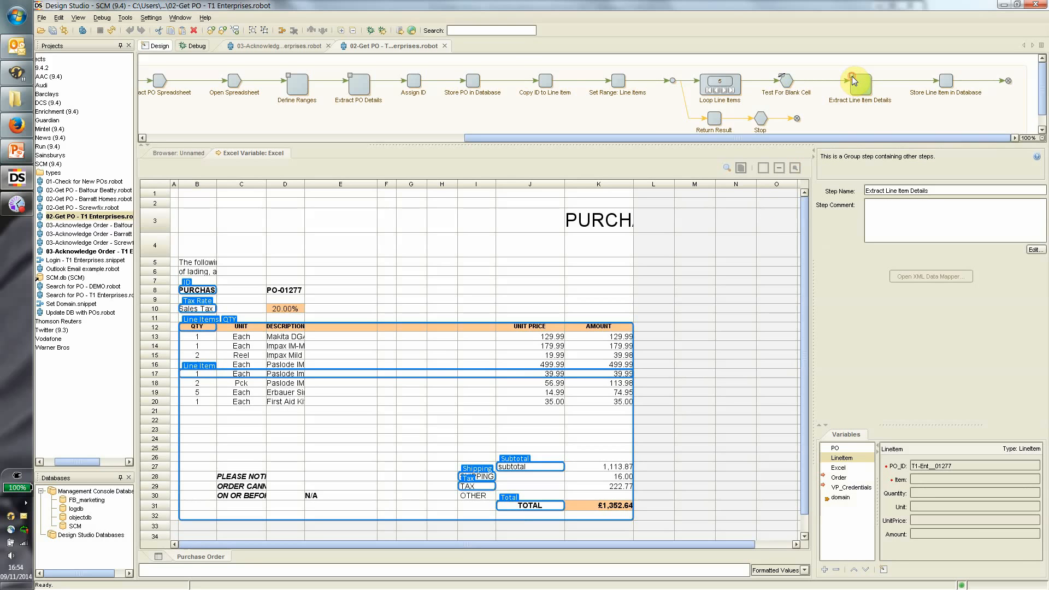
left_click(851, 76)
left_click_drag(870, 137, 998, 137)
left_click(946, 87)
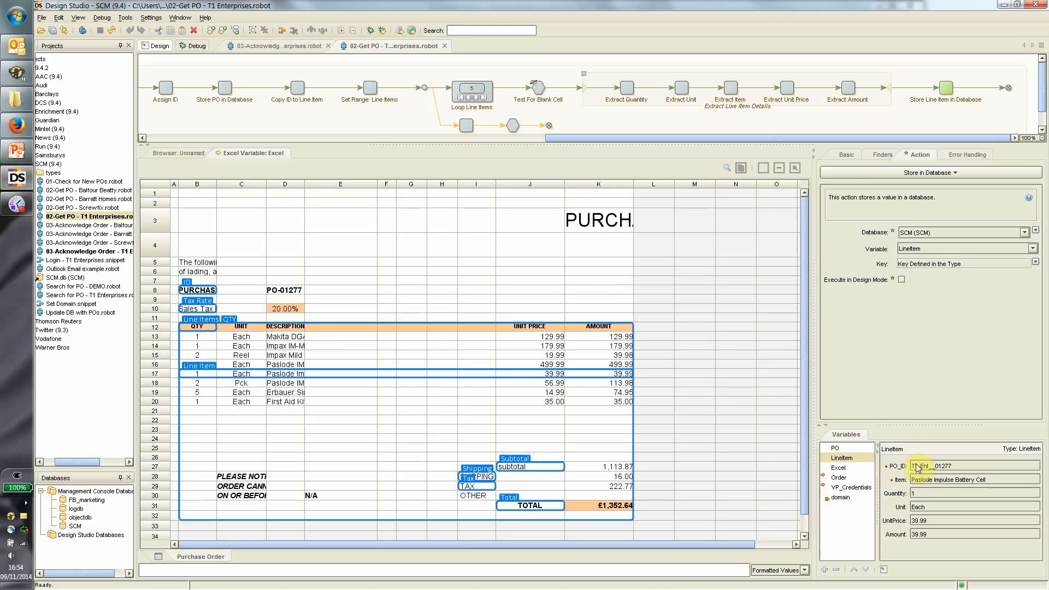
Step the loop forward to the First Aid Kit line, then back to the Battery Cell row.
left_click(479, 98)
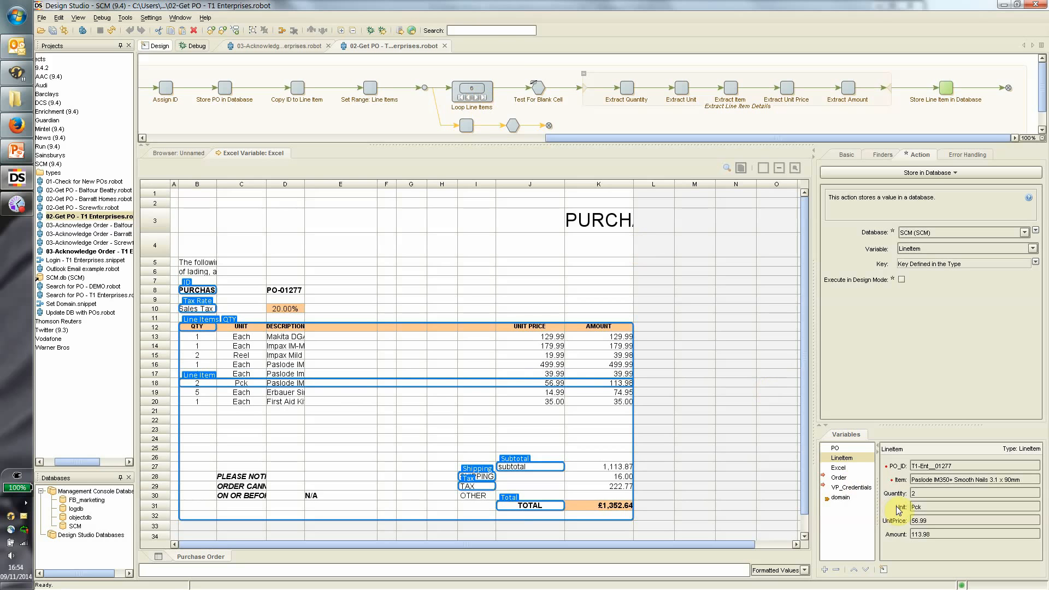
left_click(479, 98)
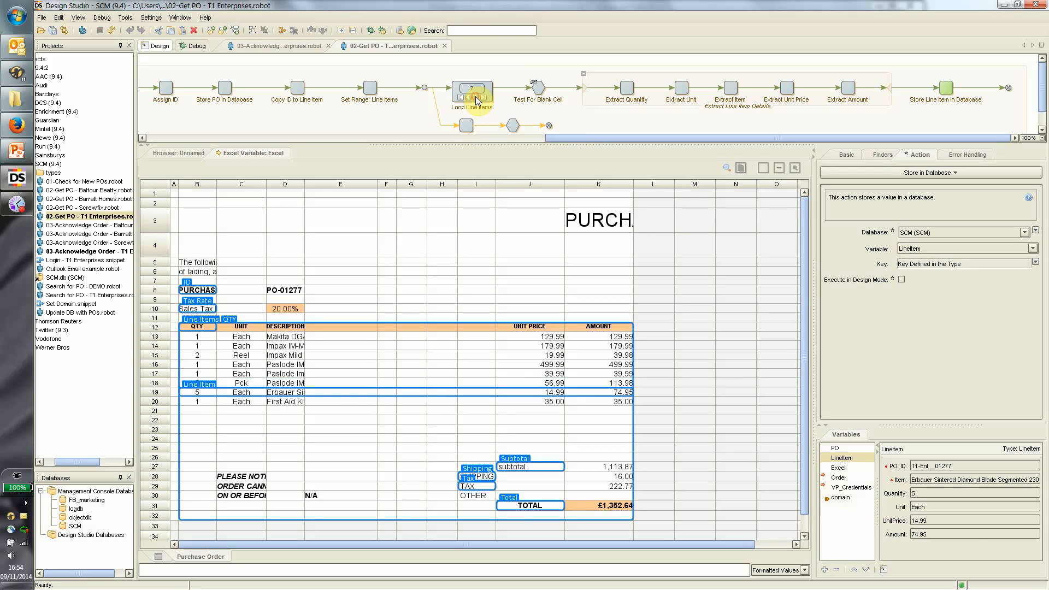
left_click(478, 98)
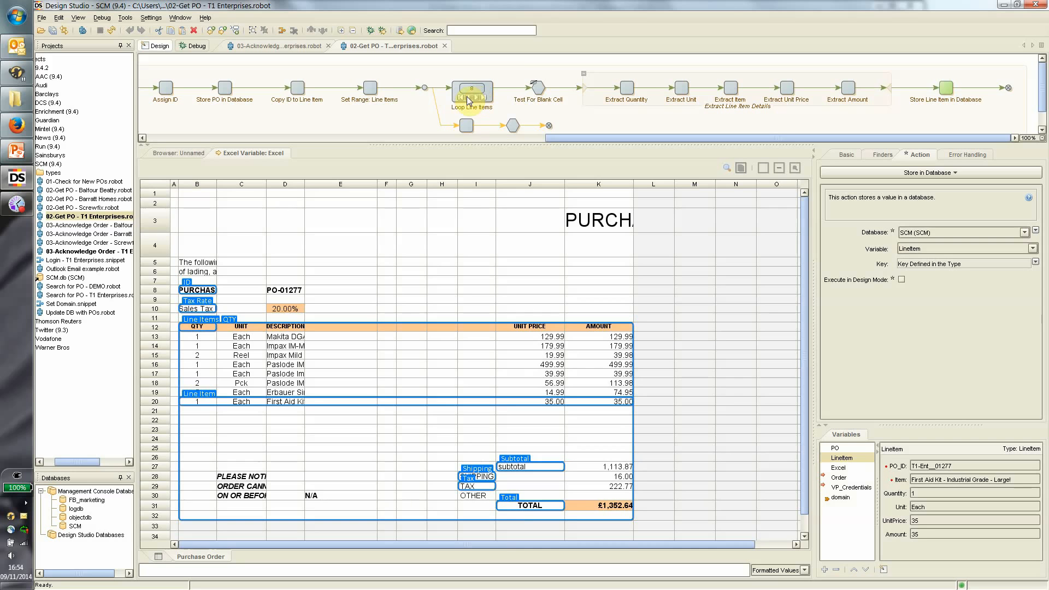
left_click(468, 98)
left_click(468, 98)
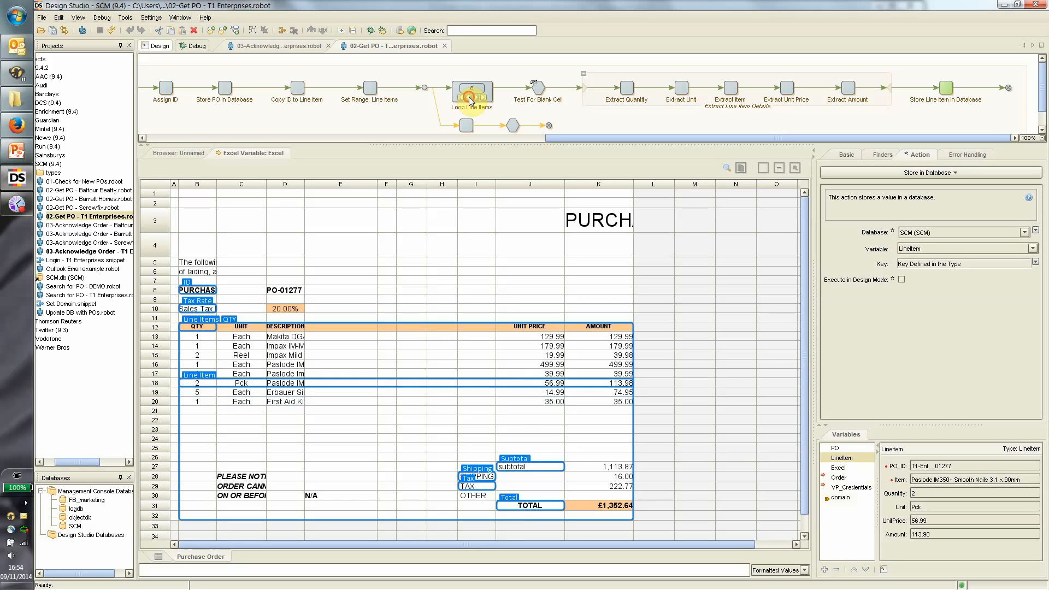
left_click(469, 98)
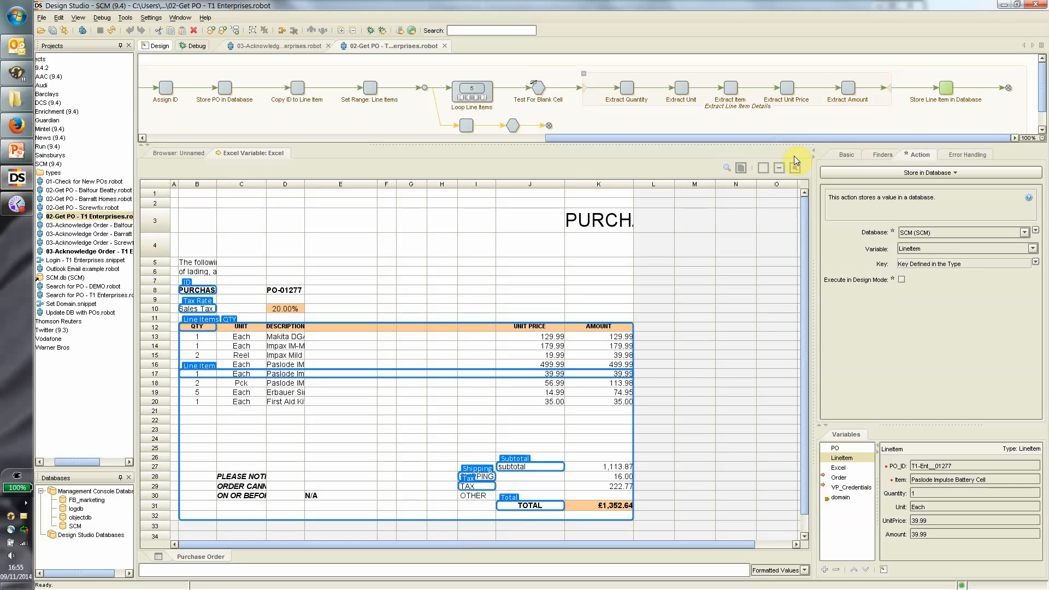
Debug-run Get PO with the Order and VP_Credentials inputs, view LineItem results, then open 01-Check for New POs.
left_click(195, 48)
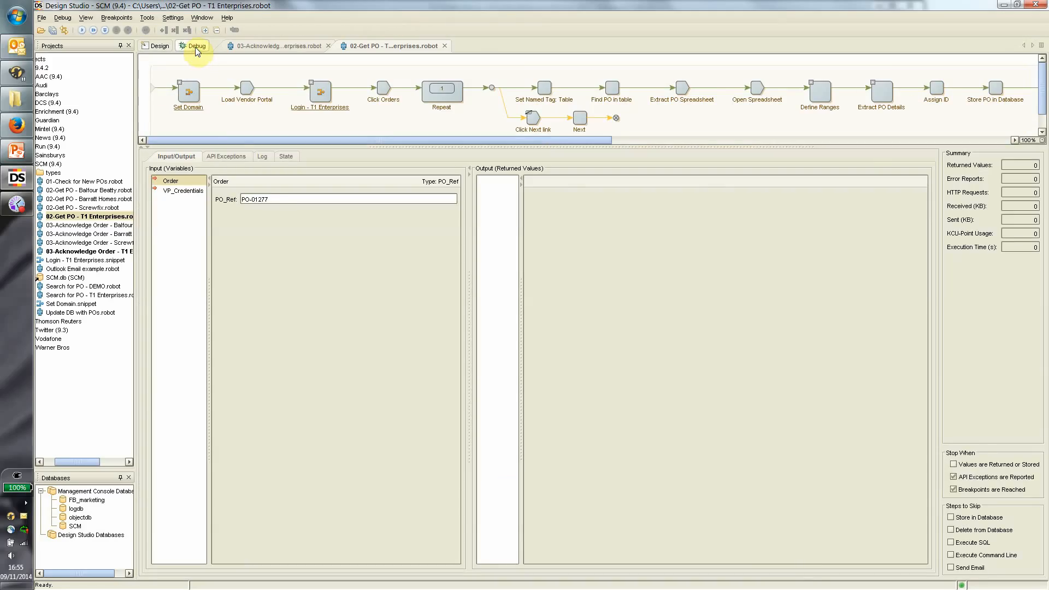
left_click_drag(270, 199, 227, 200)
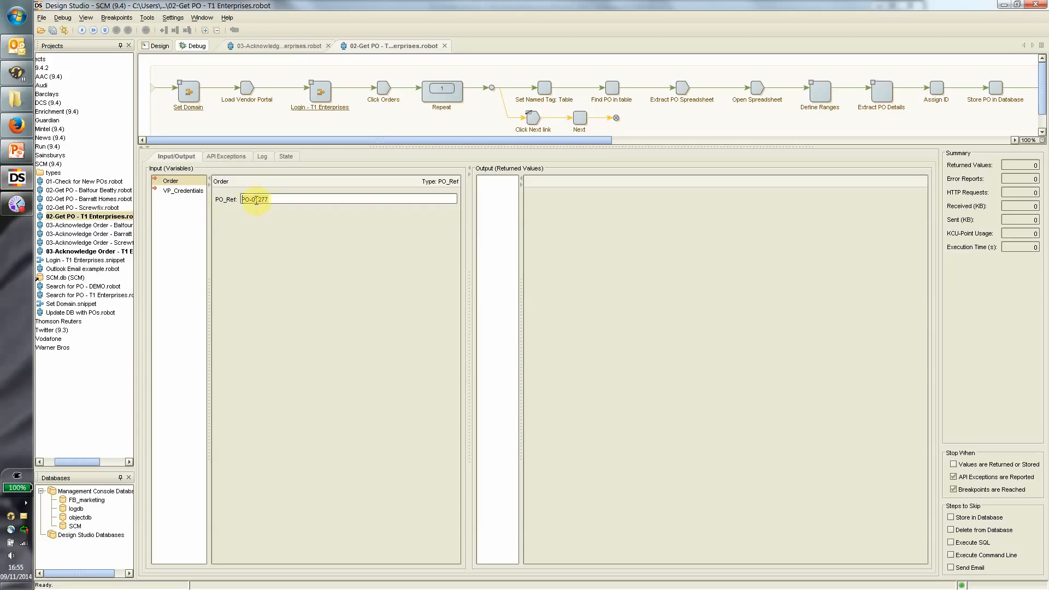
left_click(191, 193)
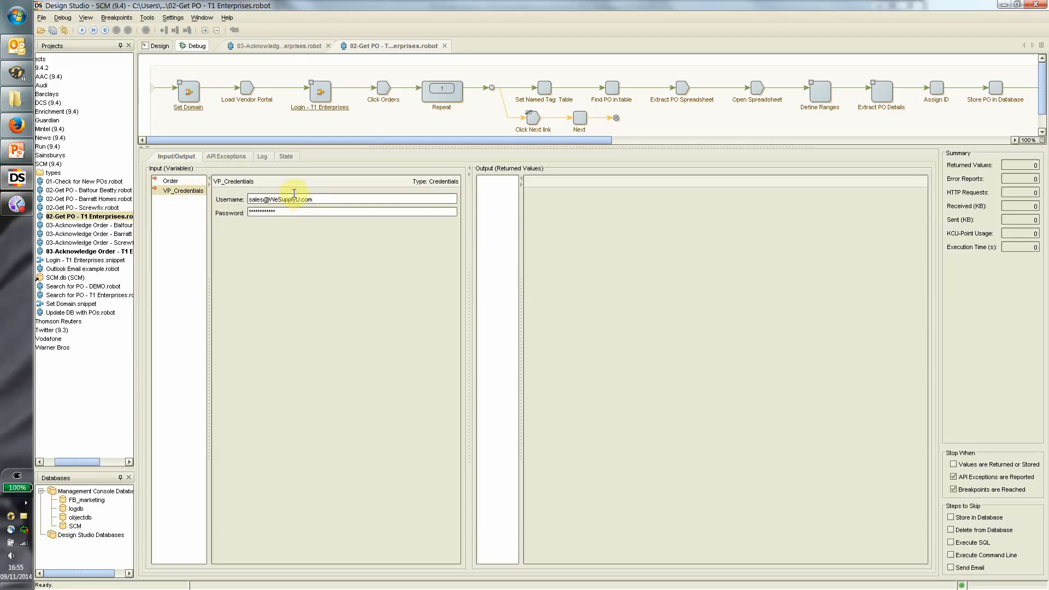
left_click(194, 180)
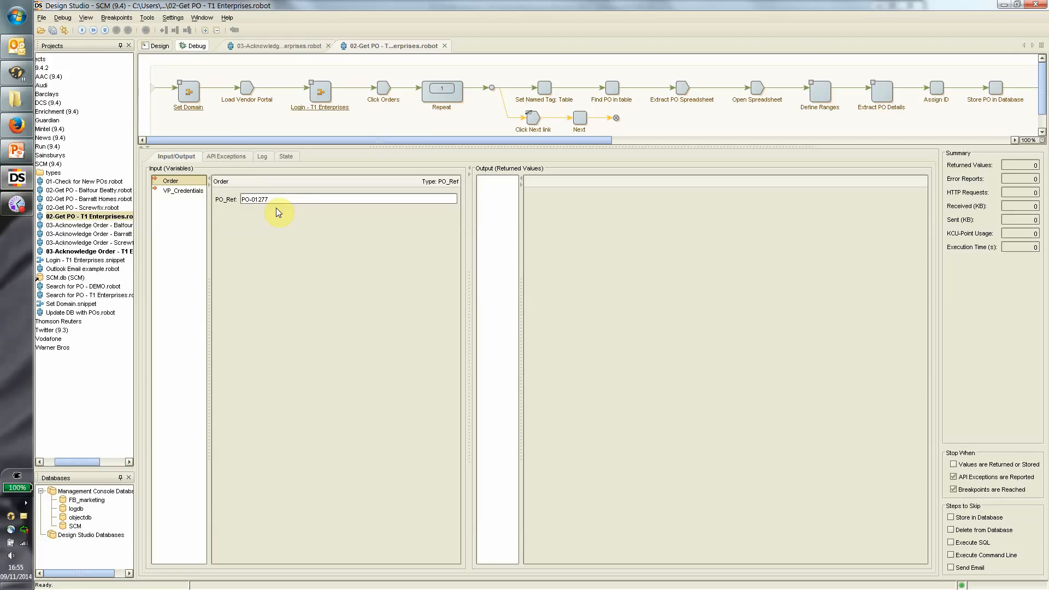
left_click(83, 31)
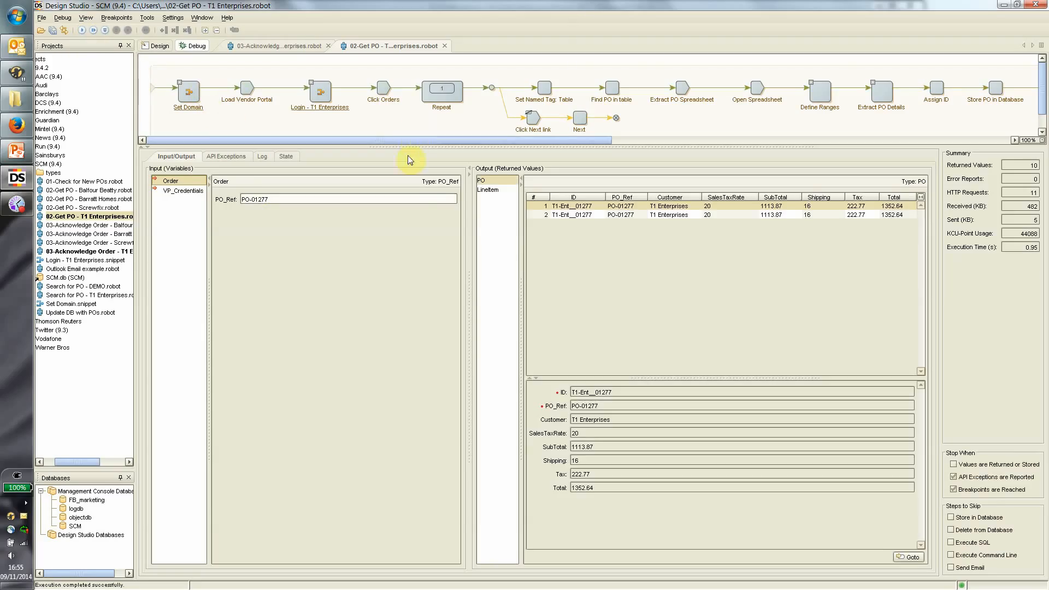
left_click(508, 191)
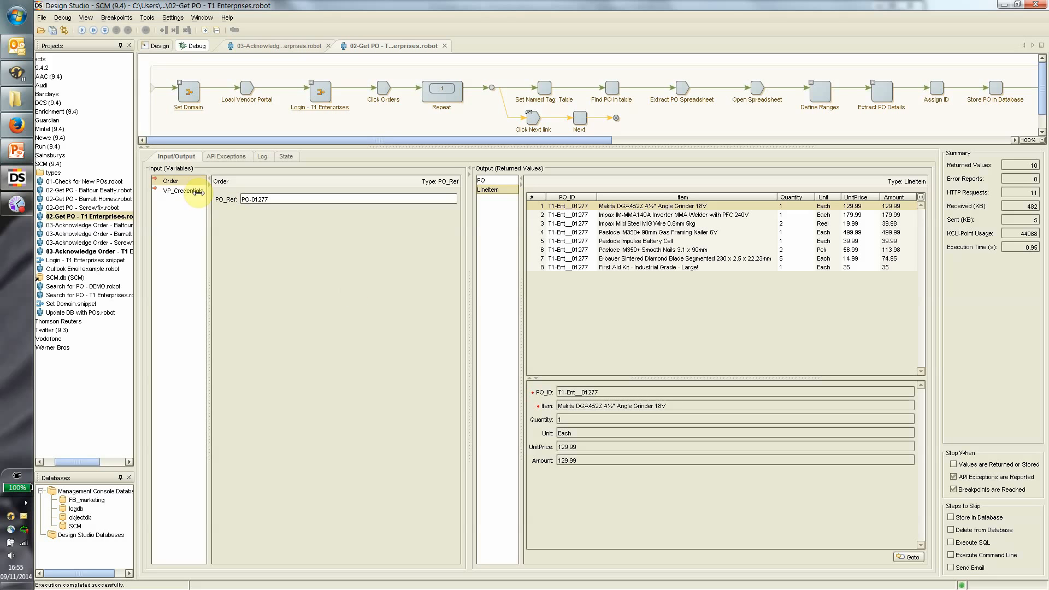
double_click(101, 184)
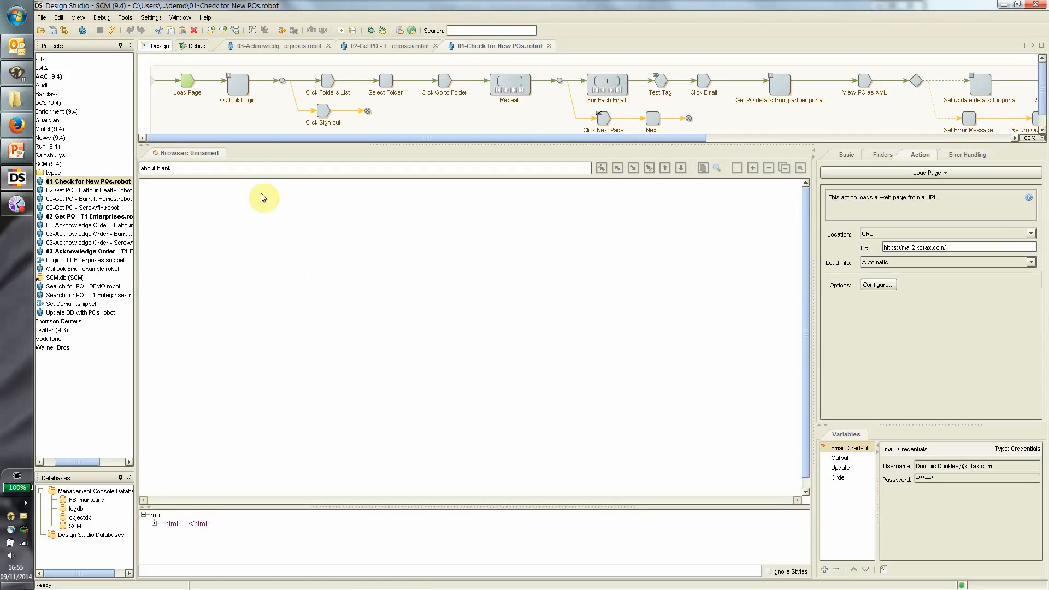
Run the robot through Outlook Login, Folders List, Select Folder and Go to Folder to reach Repeat.
left_click(238, 86)
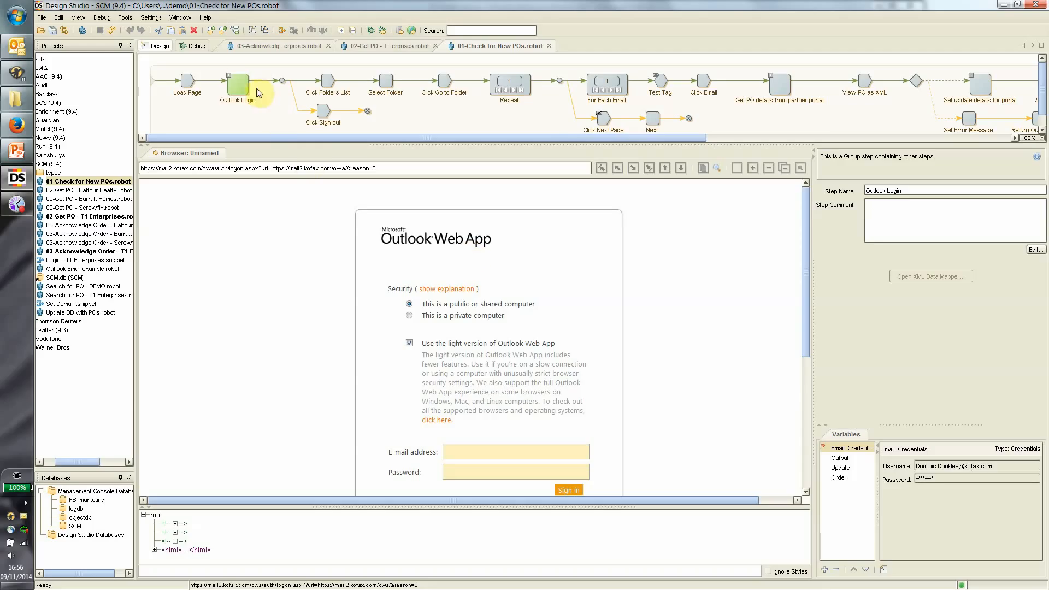
left_click(228, 74)
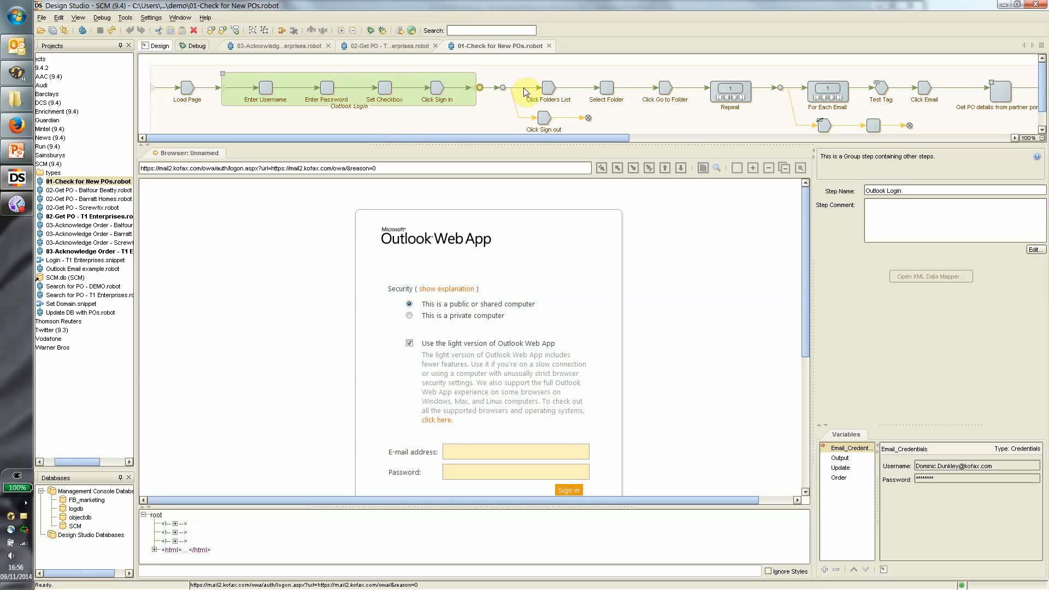
left_click(549, 87)
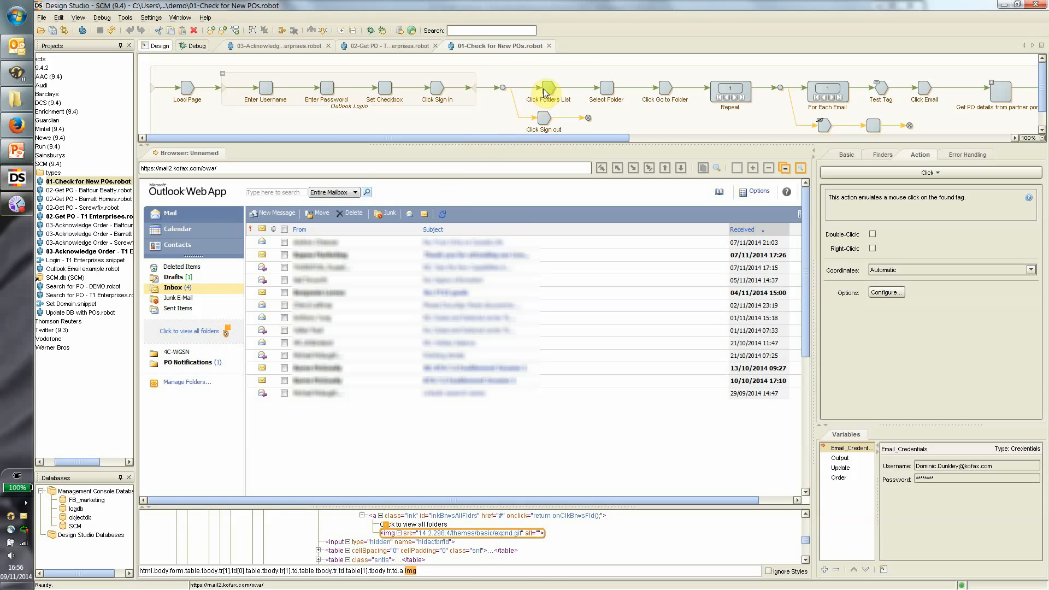
left_click(605, 88)
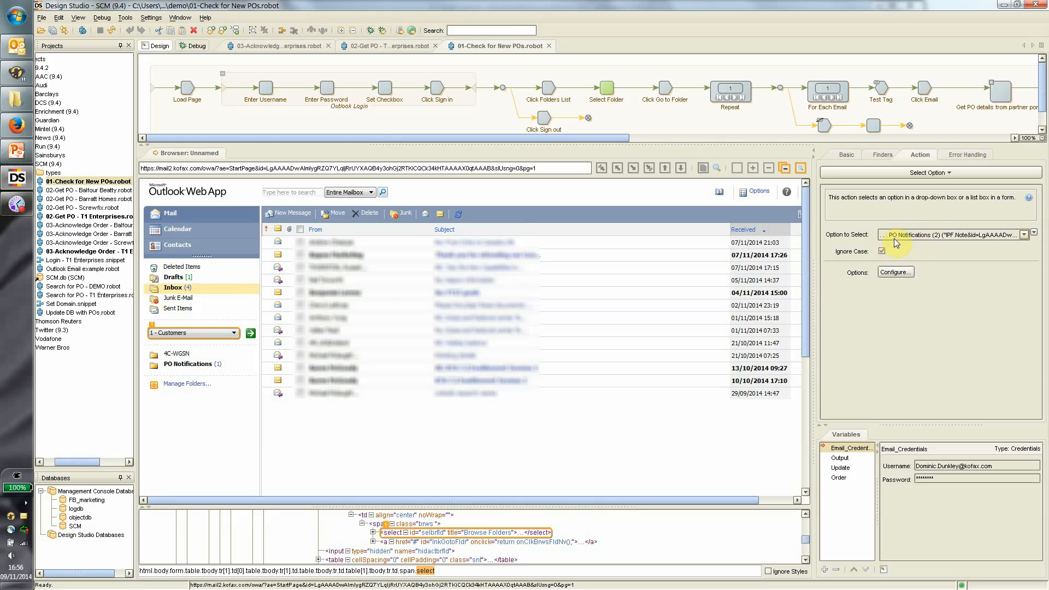
left_click(678, 91)
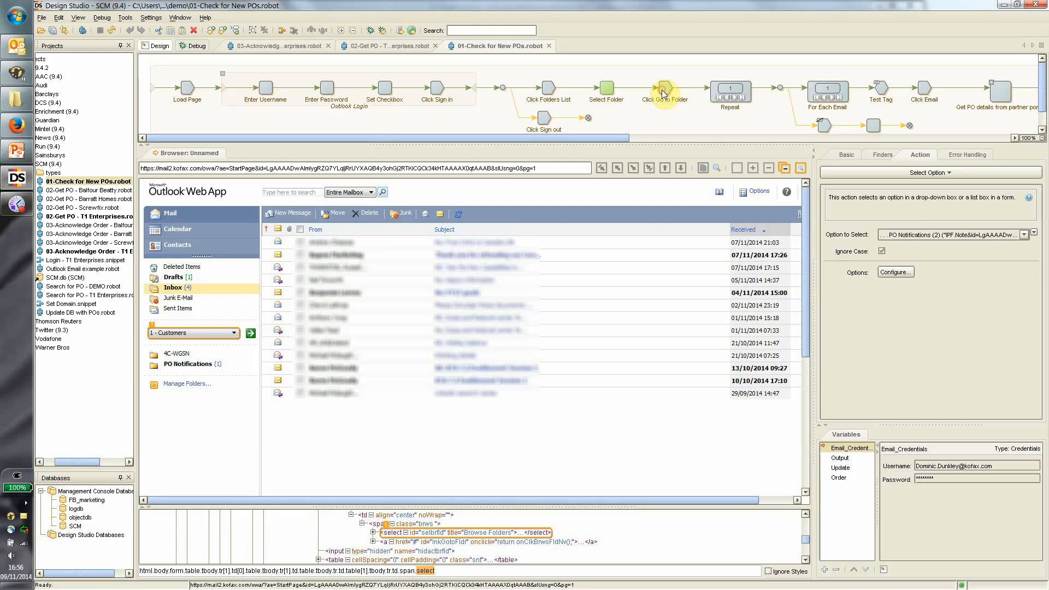
left_click(717, 94)
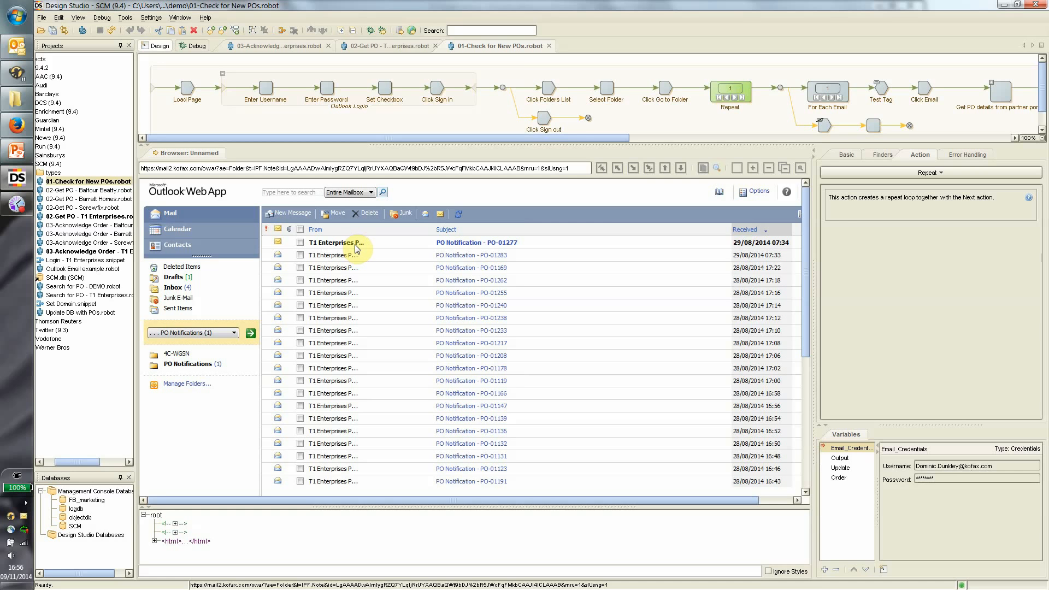
Step through For Each Email and the unread test, opening the PO-01277 email at Get PO details.
left_click_drag(576, 138, 768, 141)
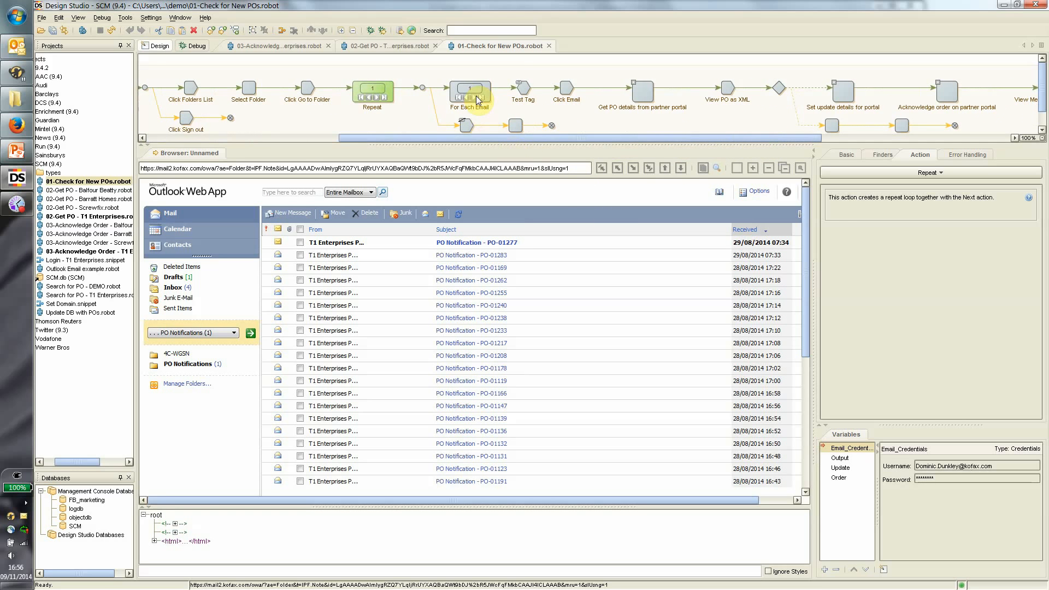
left_click(487, 83)
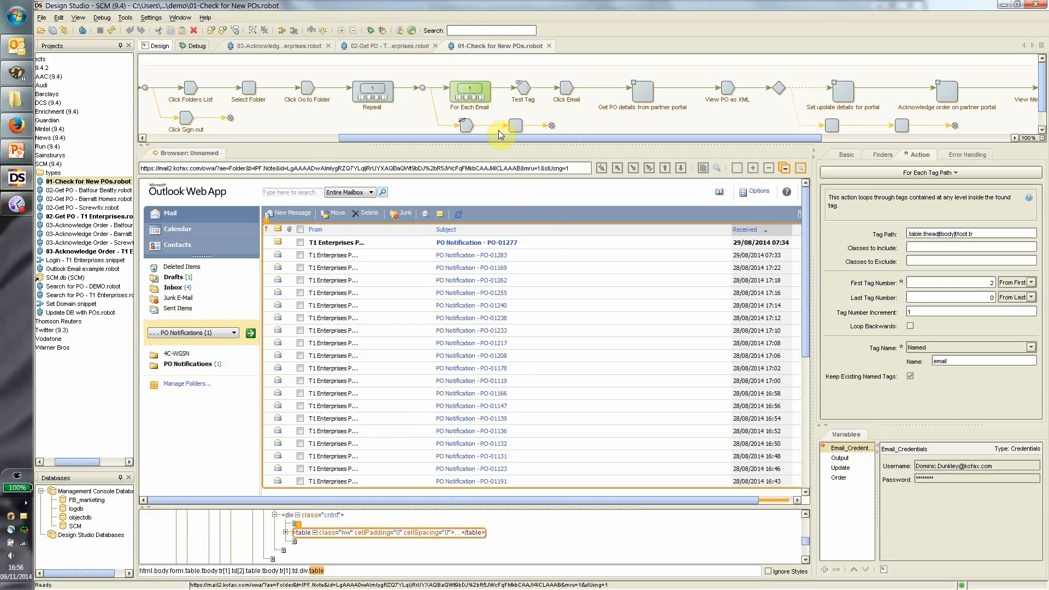
left_click(524, 94)
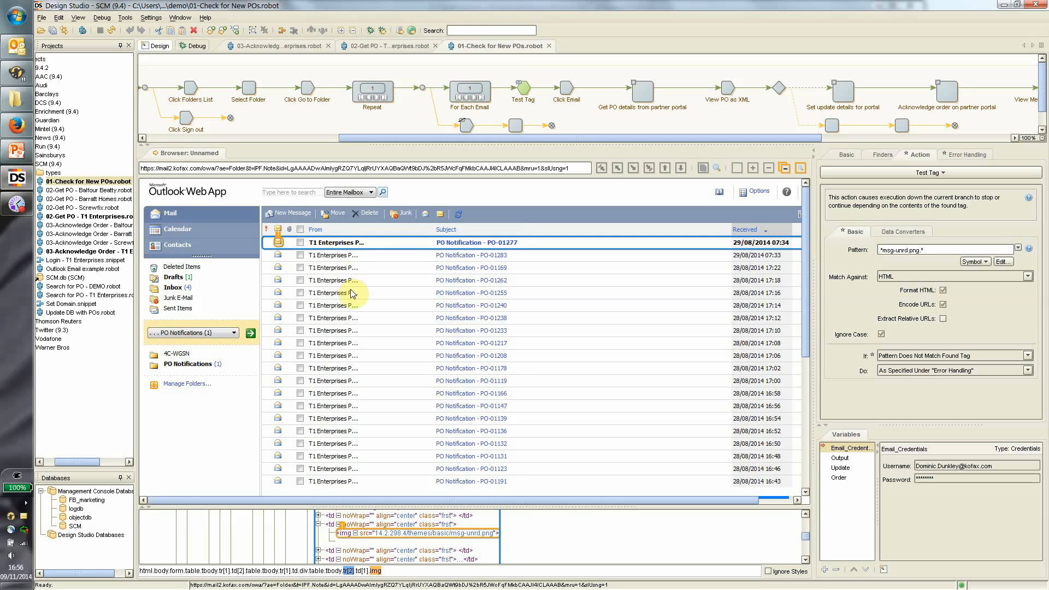
left_click(349, 456)
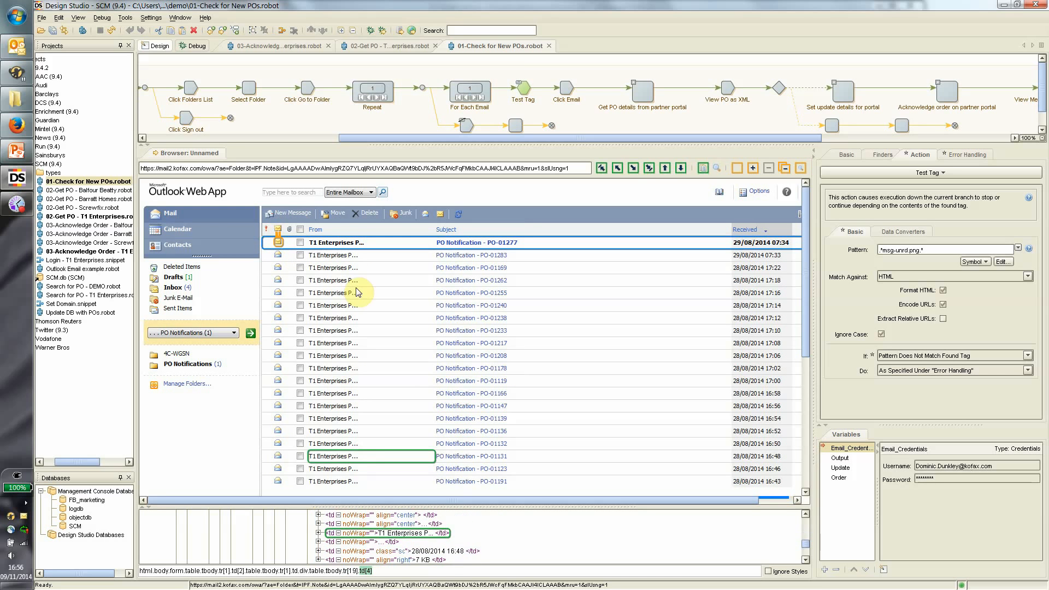
left_click(420, 240)
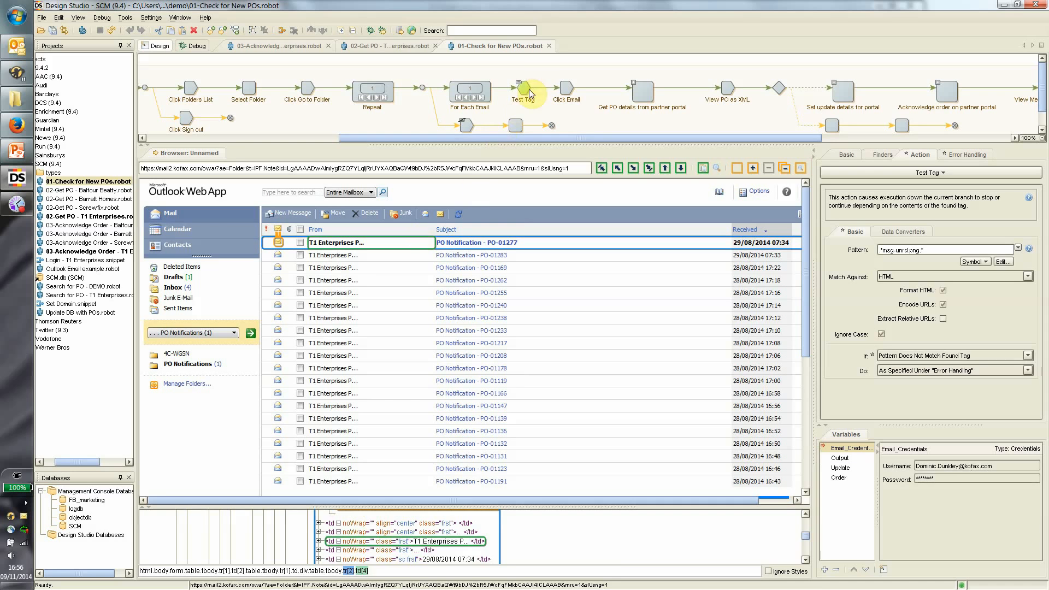
left_click(565, 89)
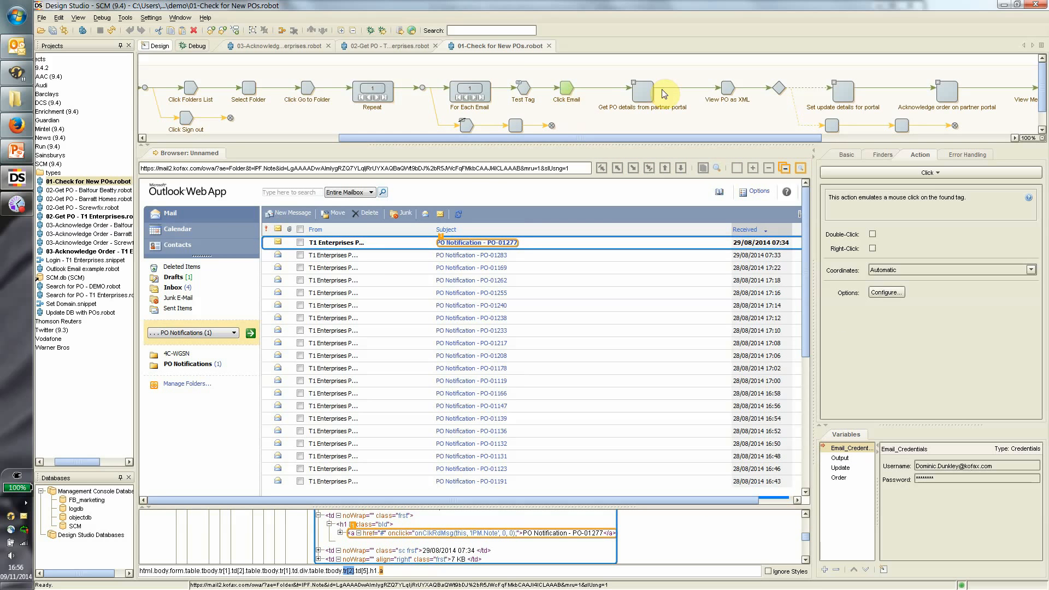
left_click(641, 91)
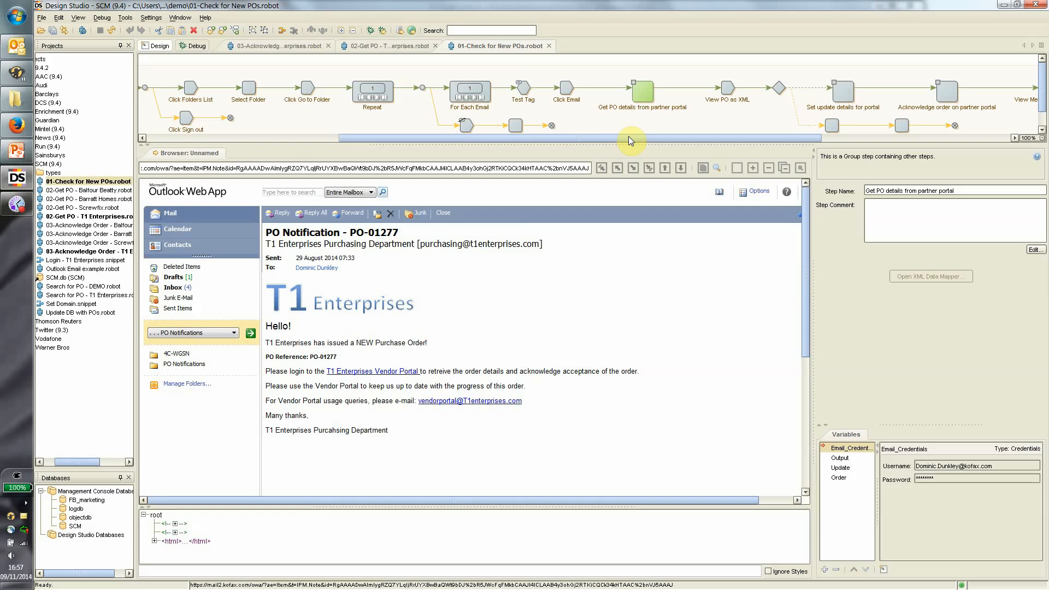
Expand the partner portal group and test the Balfour Beatty branch, dismissing its stopped-execution error.
left_click(634, 82)
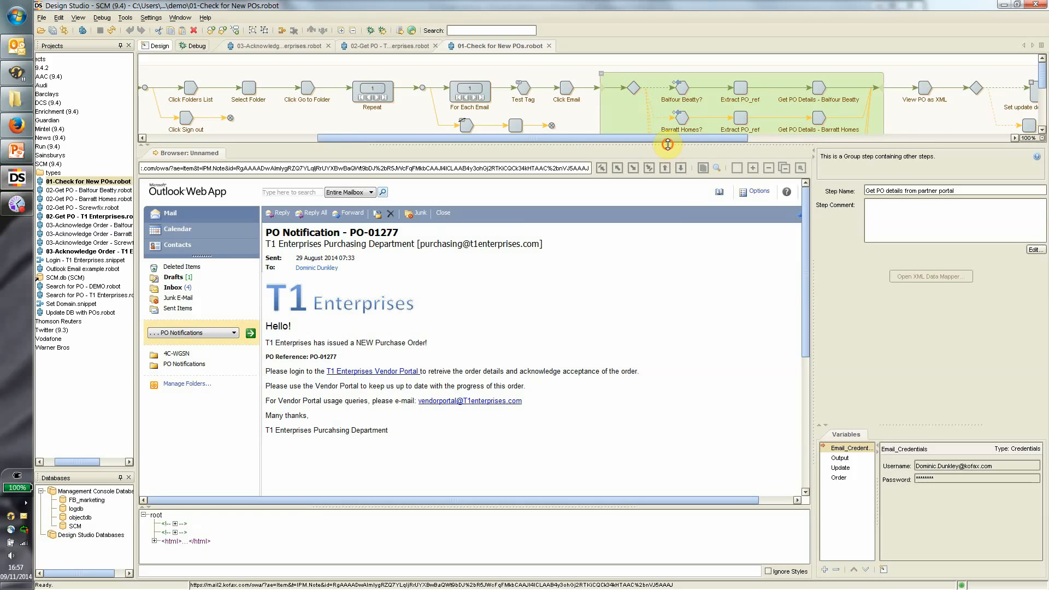
left_click_drag(668, 144, 669, 244)
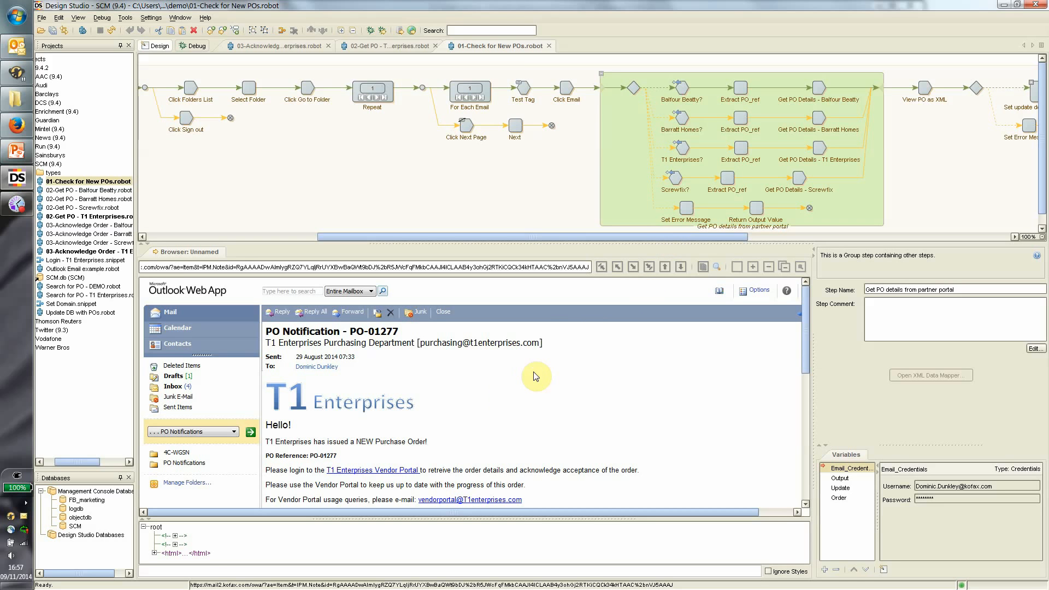
left_click(681, 87)
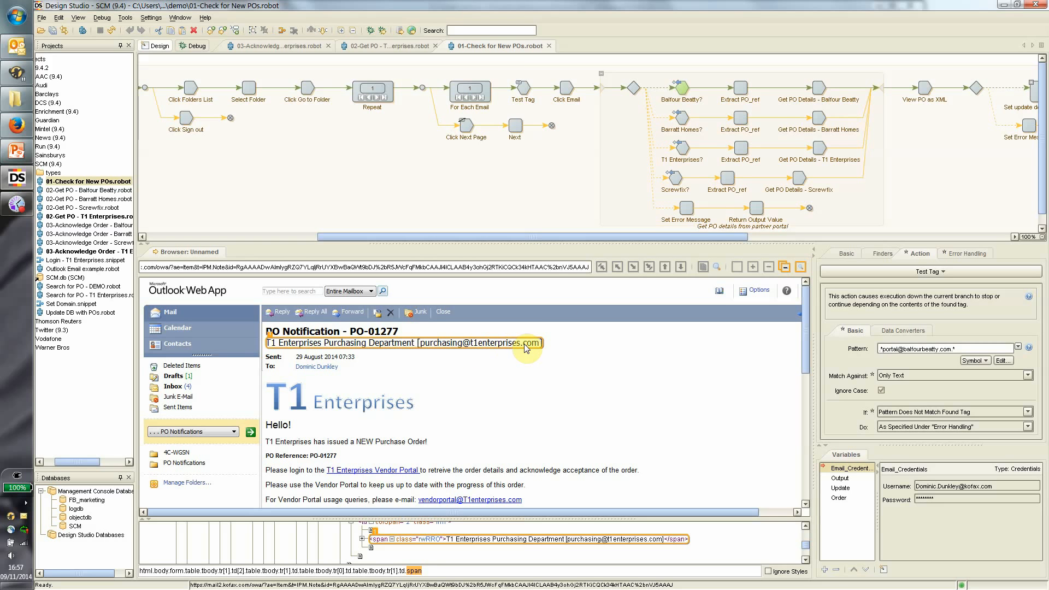
left_click(739, 89)
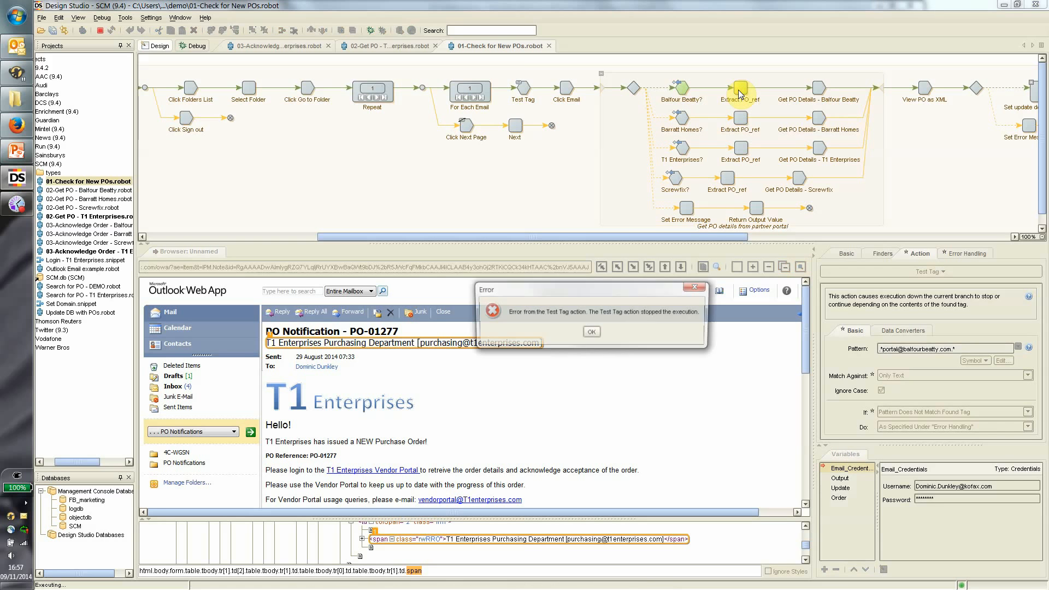
left_click(591, 334)
Try the Barratt Homes branch, then extract PO_ref PO-01277 in the T1 Enterprises branch.
left_click(681, 117)
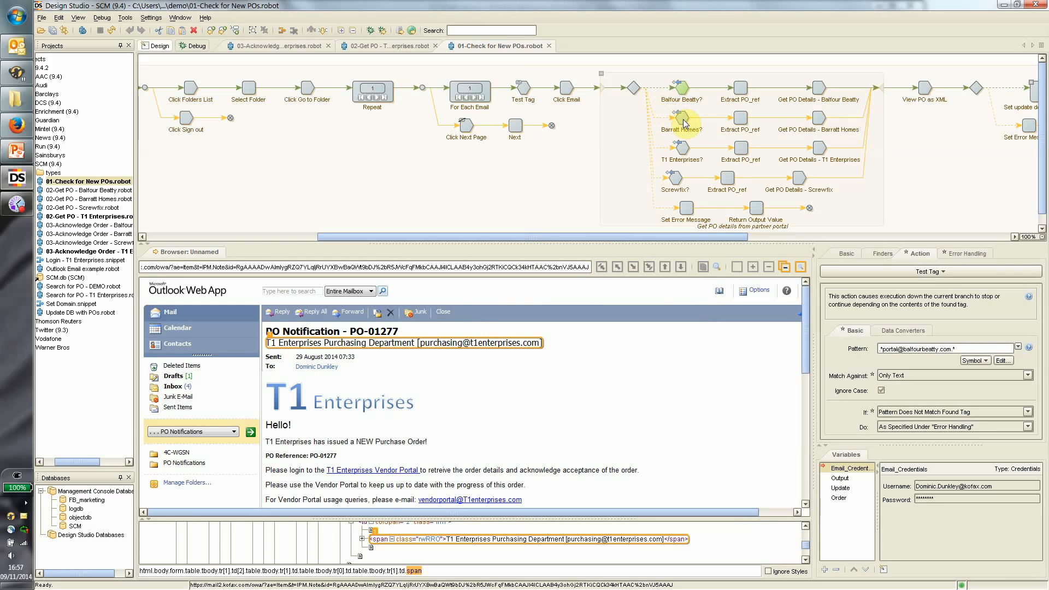
left_click(741, 119)
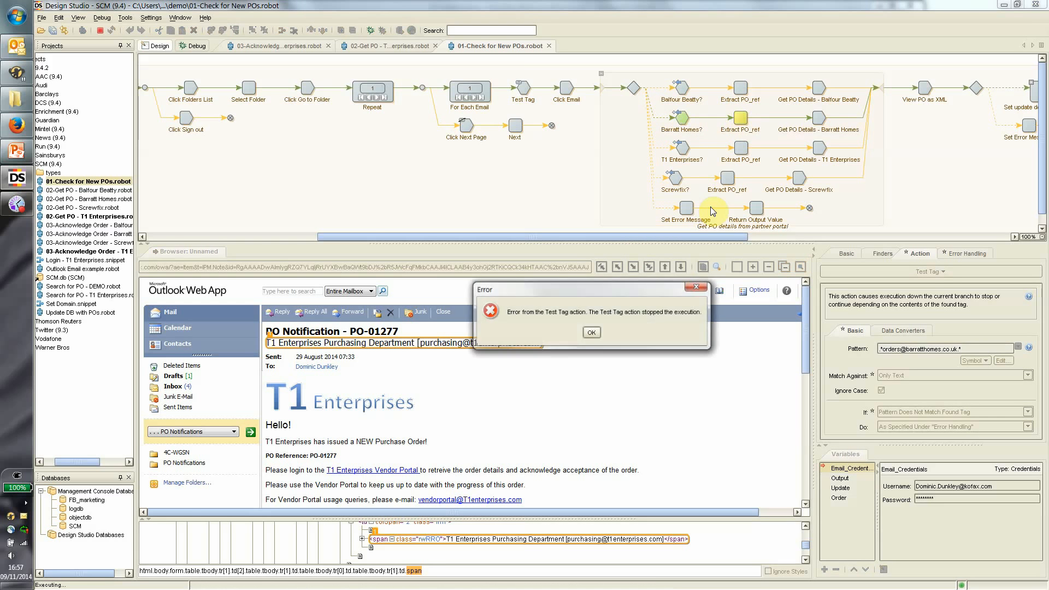
left_click(591, 330)
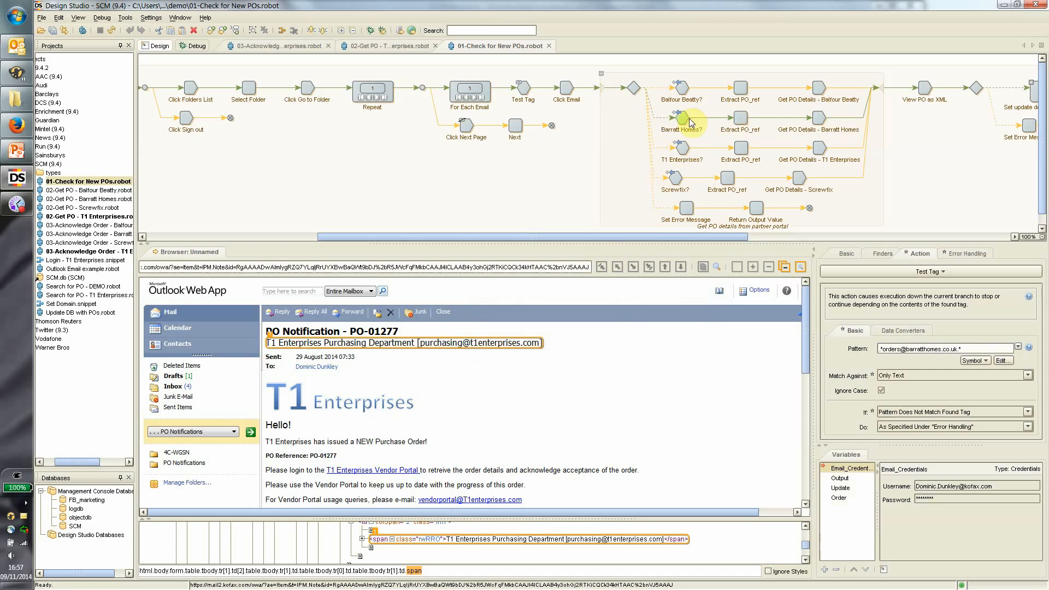
left_click(683, 149)
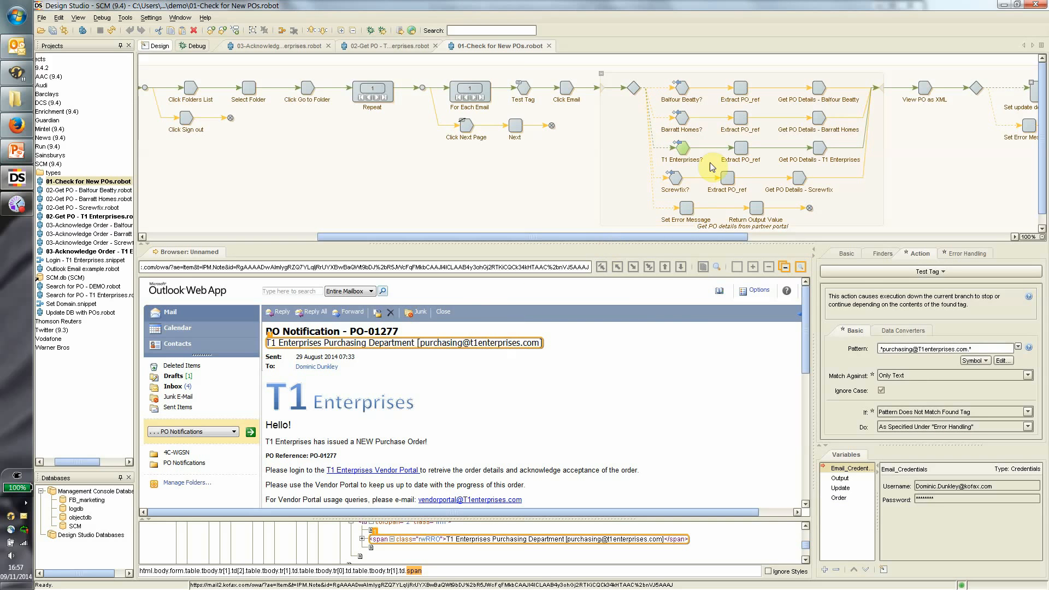
left_click(740, 148)
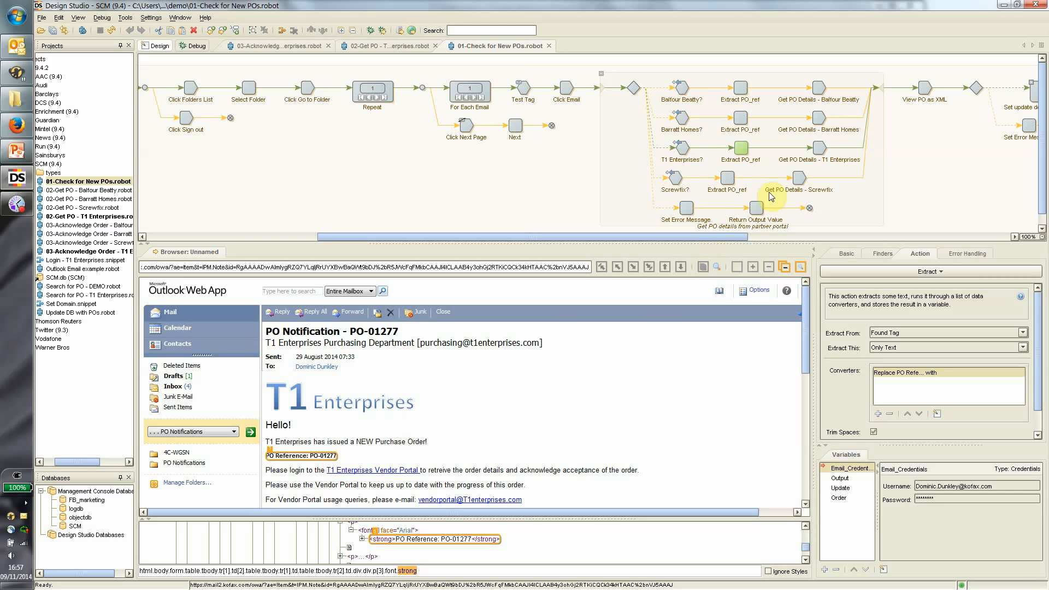
Run Get PO Details - T1 Enterprises and confirm Order's PO_Ref PO-01277 matches the 02-Get PO input.
left_click(822, 146)
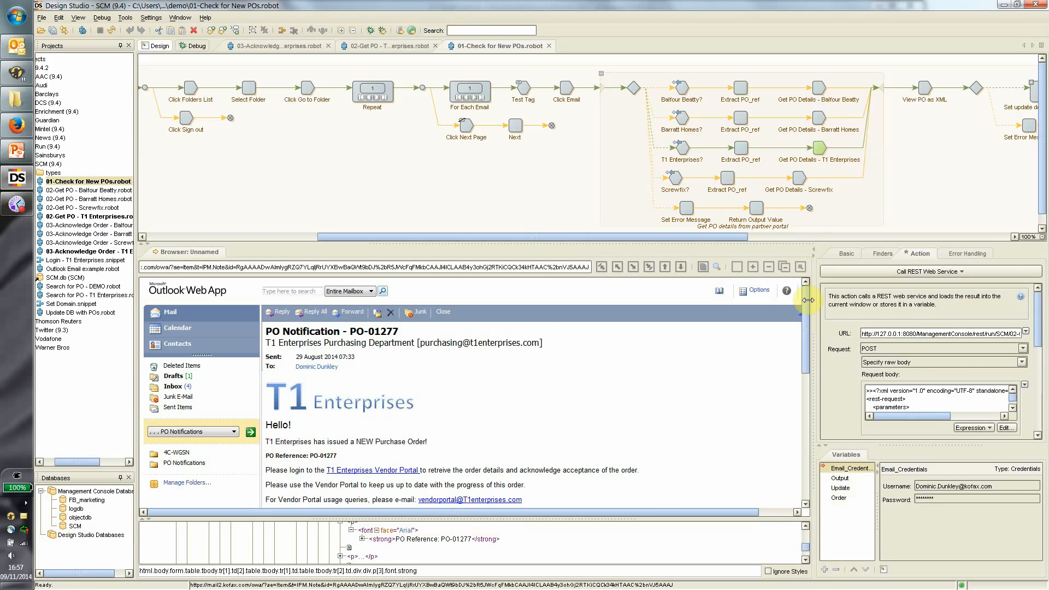
left_click(839, 497)
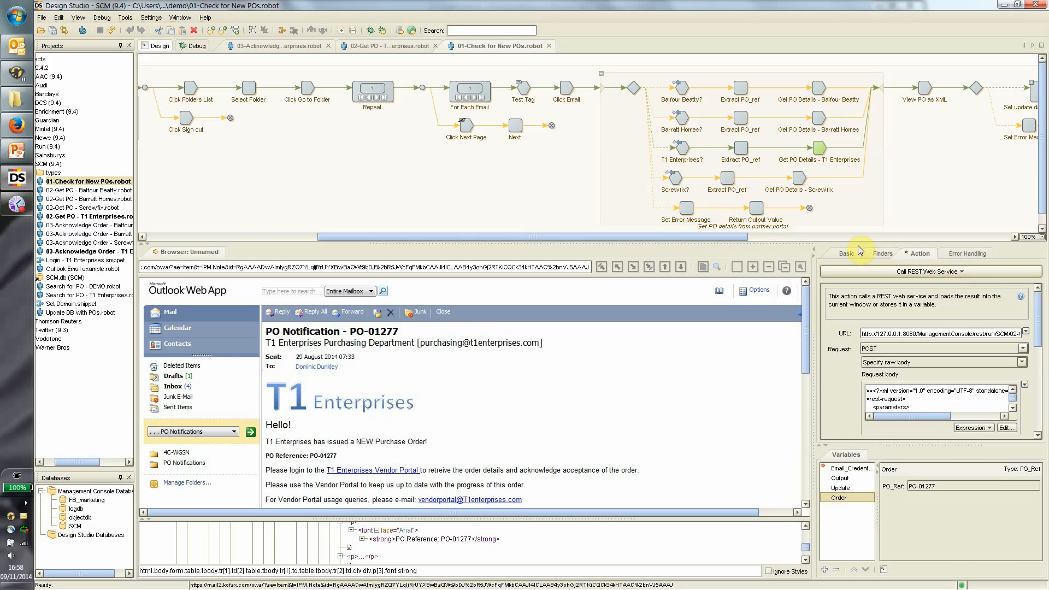
left_click(368, 47)
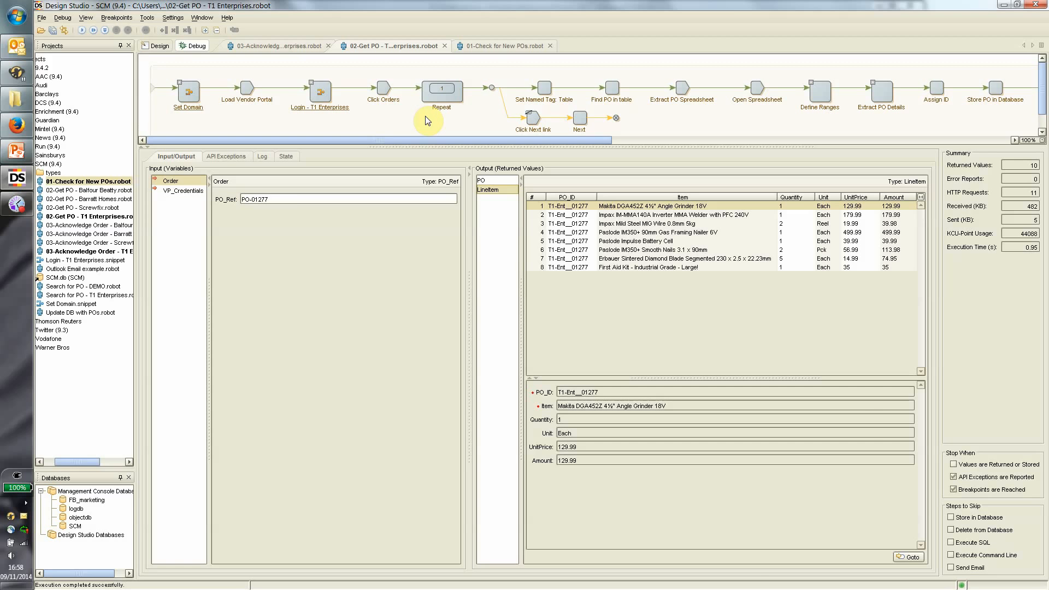
left_click_drag(274, 199, 216, 194)
left_click(480, 45)
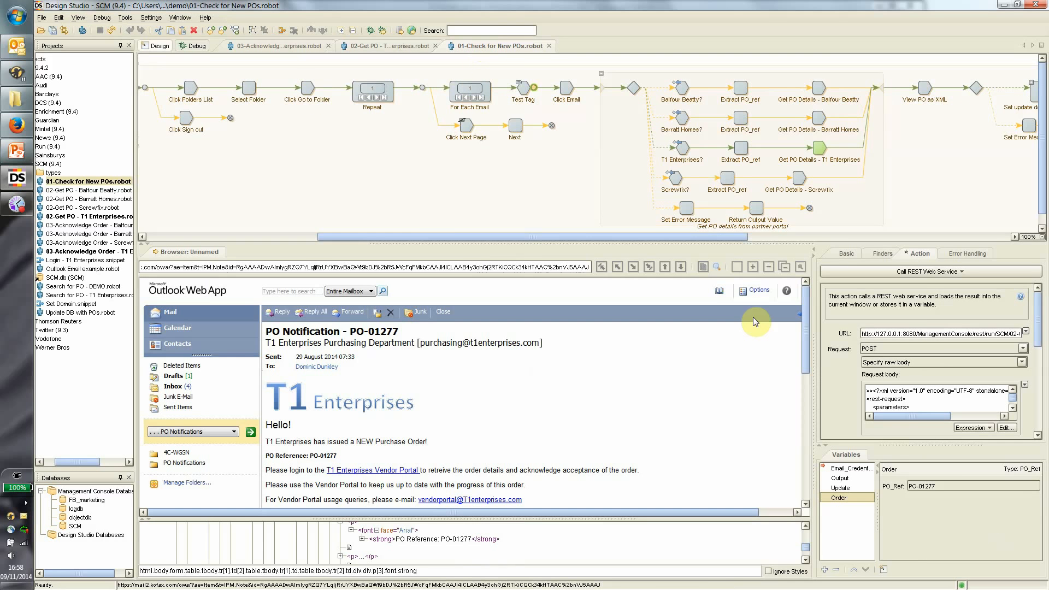
left_click(940, 486)
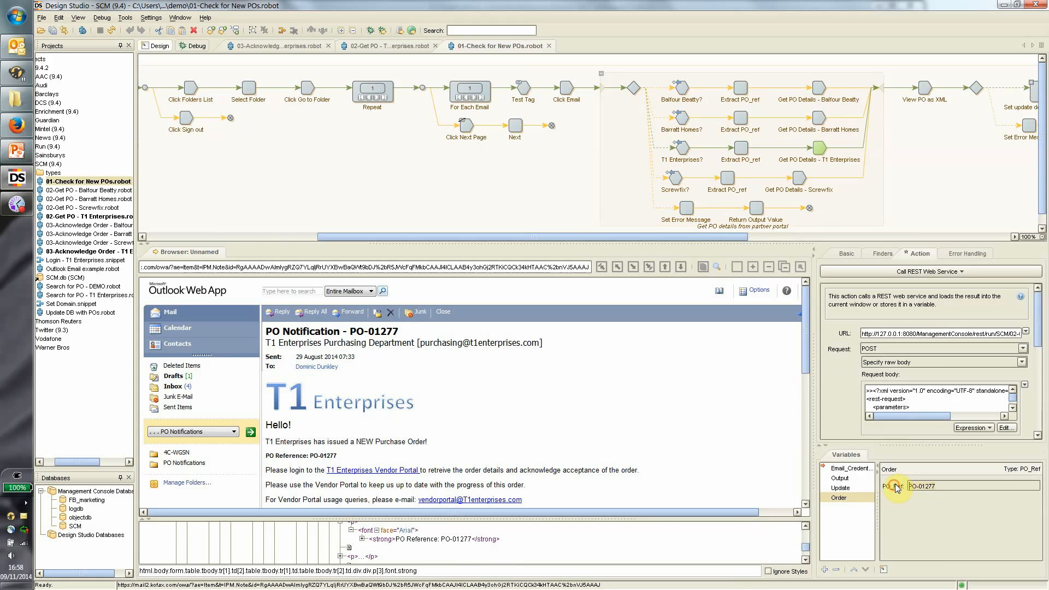
left_click(387, 46)
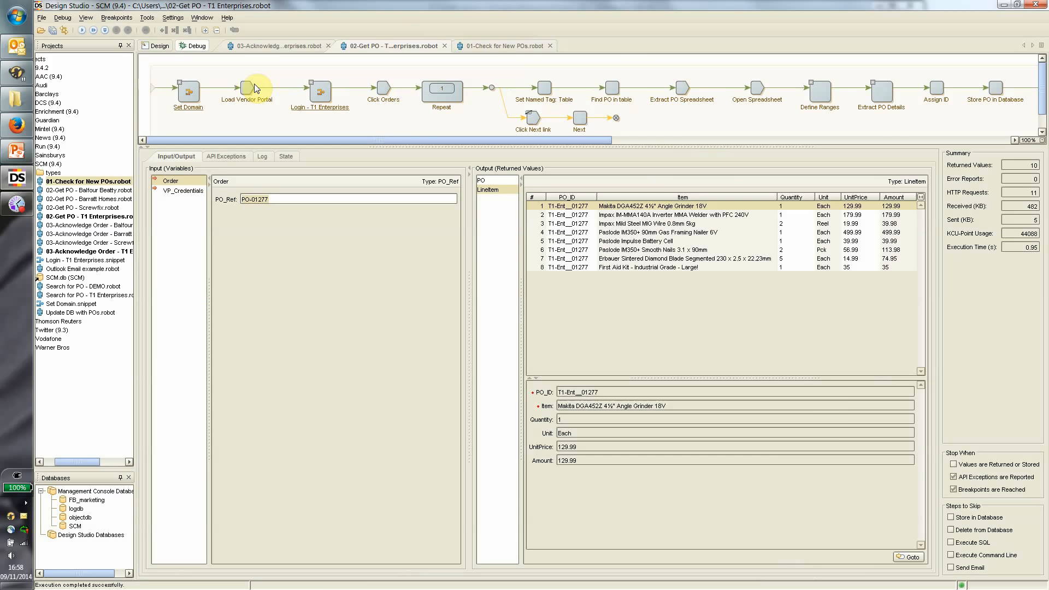
left_click(519, 46)
left_click(816, 157)
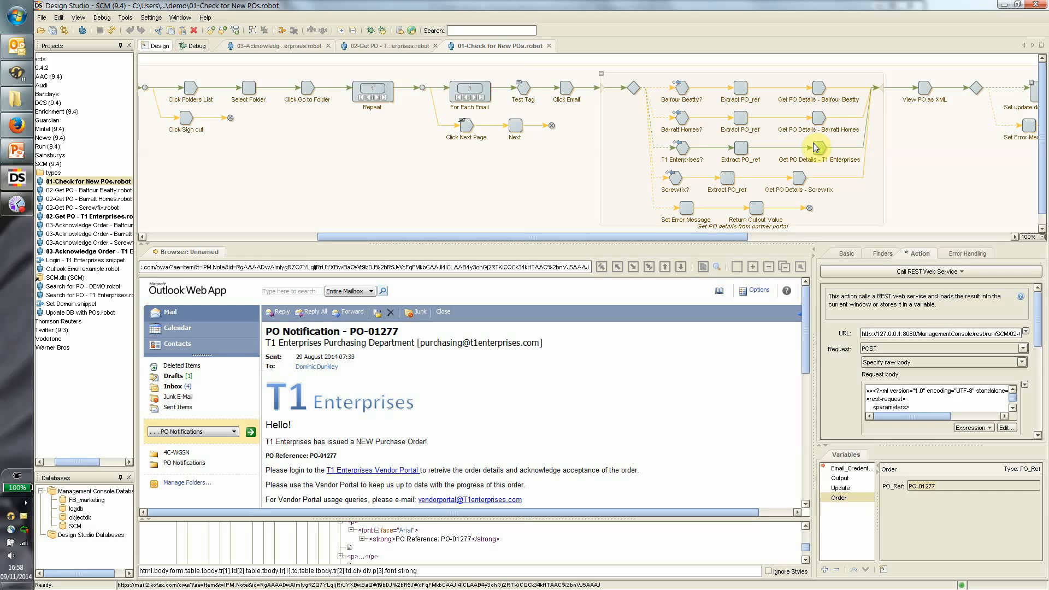
Run View PO as XML and expand rest-result, values and the PO value down to its ID attribute.
left_click(918, 103)
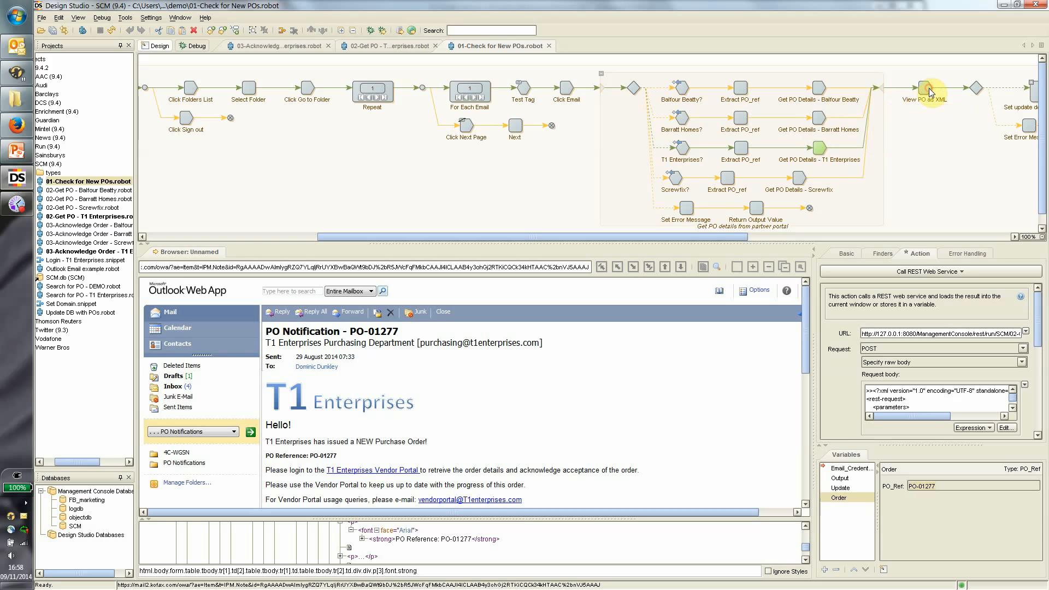
left_click(976, 86)
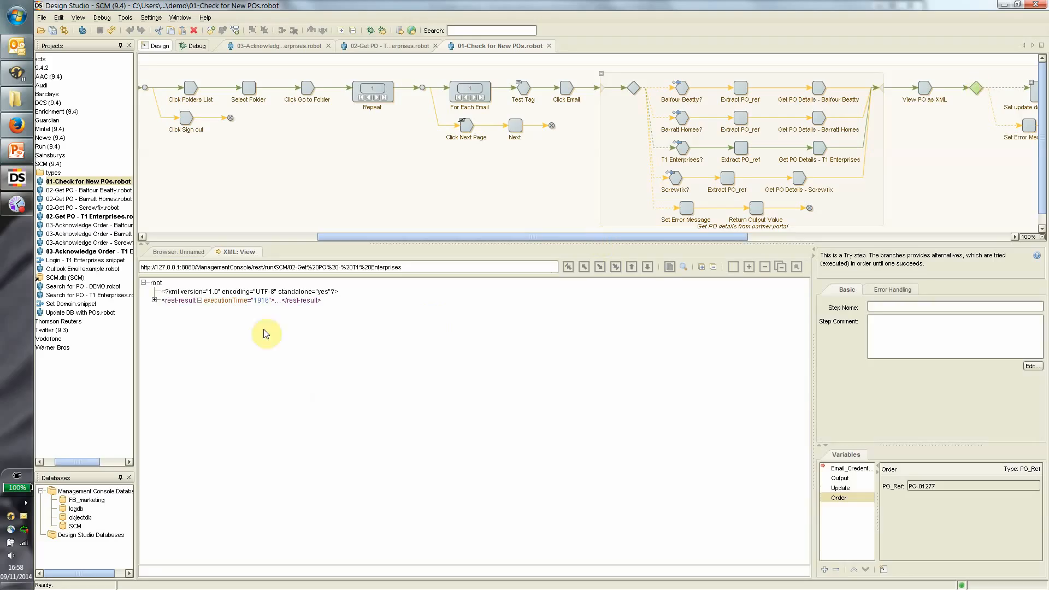
left_click(154, 300)
left_click(165, 309)
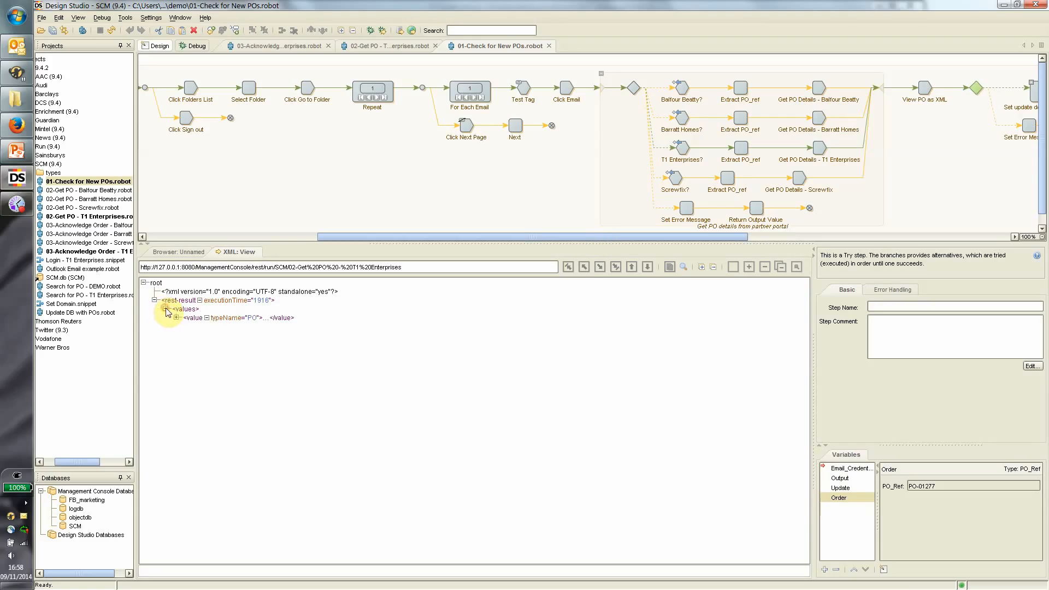
left_click(176, 318)
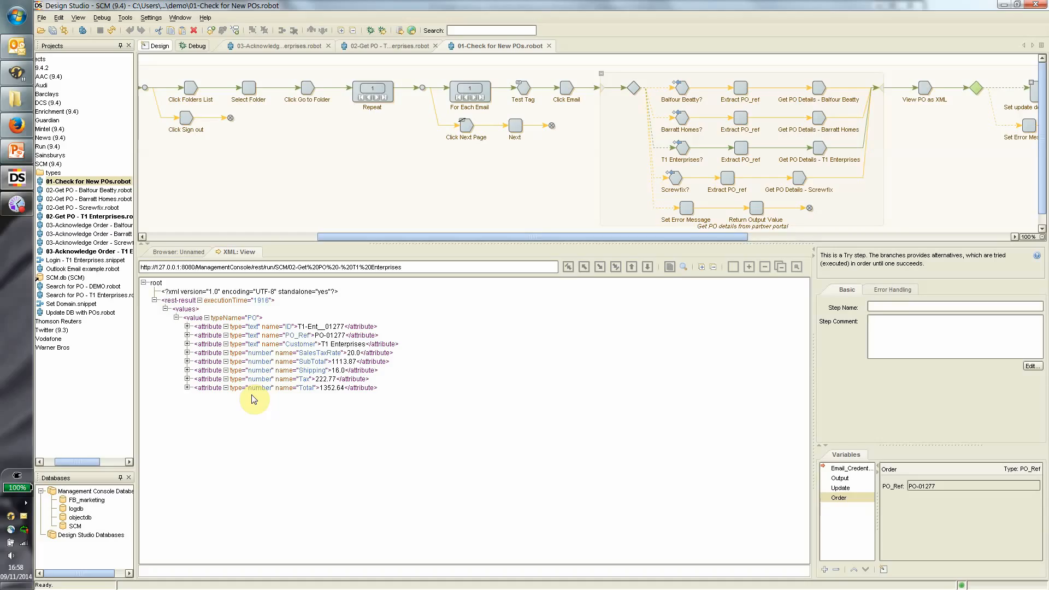
left_click(315, 328)
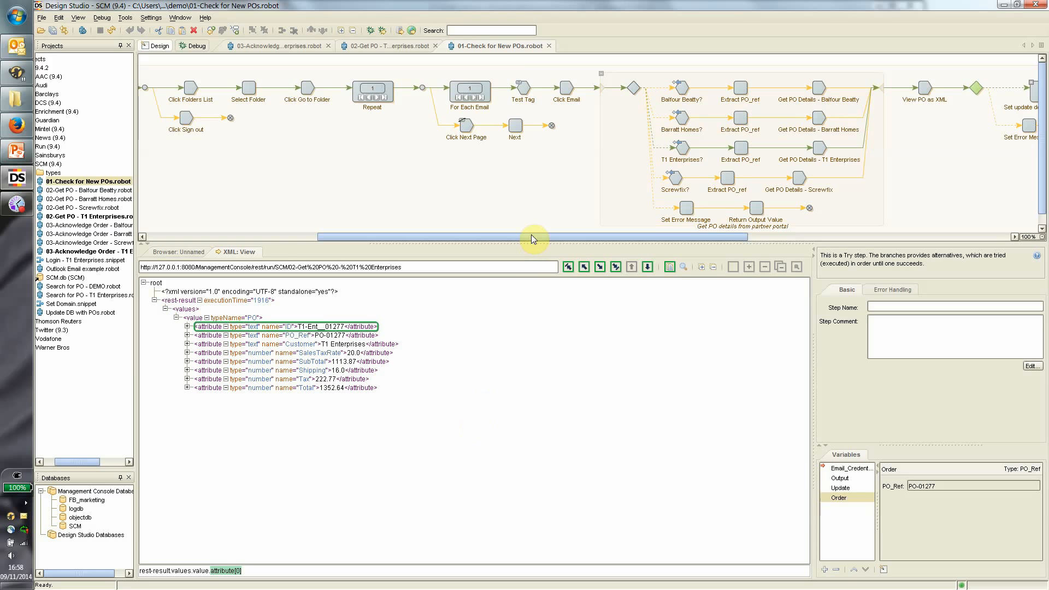
left_click_drag(531, 234, 735, 247)
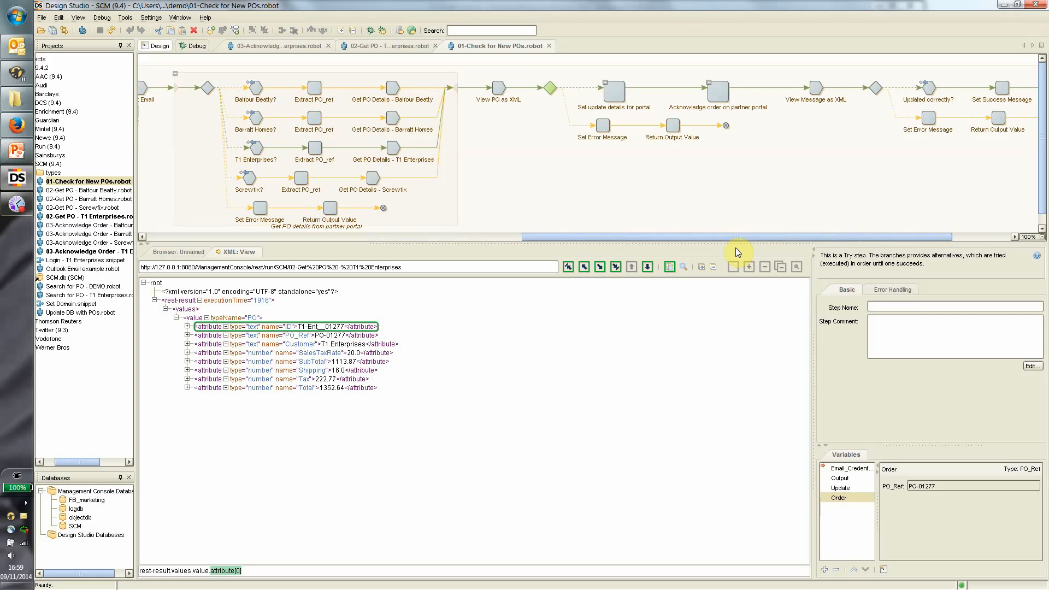
Expand Set update details for portal and run Extract ID and Extract PO Ref, checking Update's ID.
left_click(605, 82)
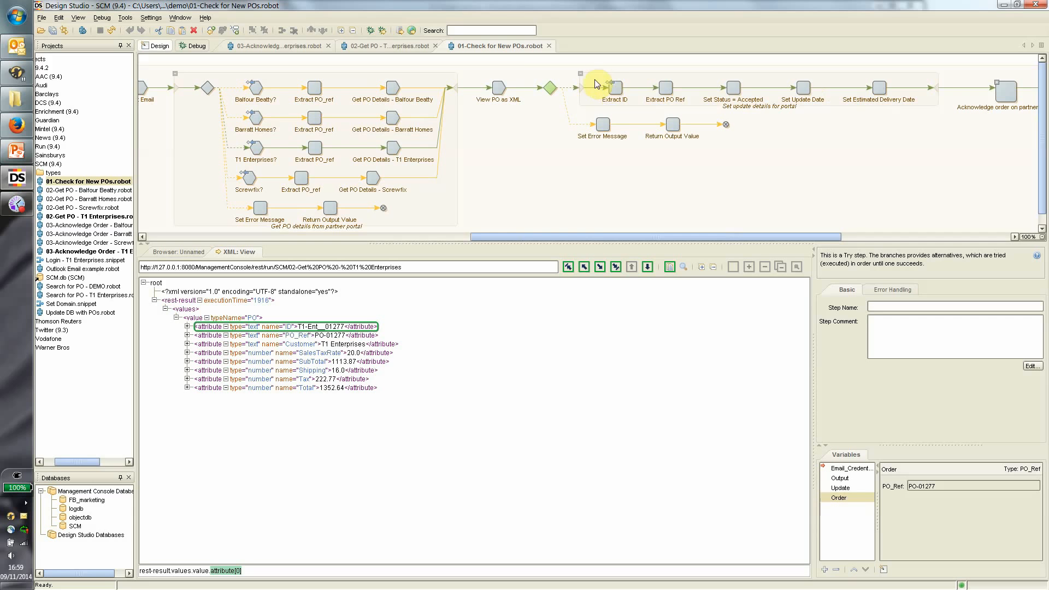
left_click_drag(585, 237, 704, 238)
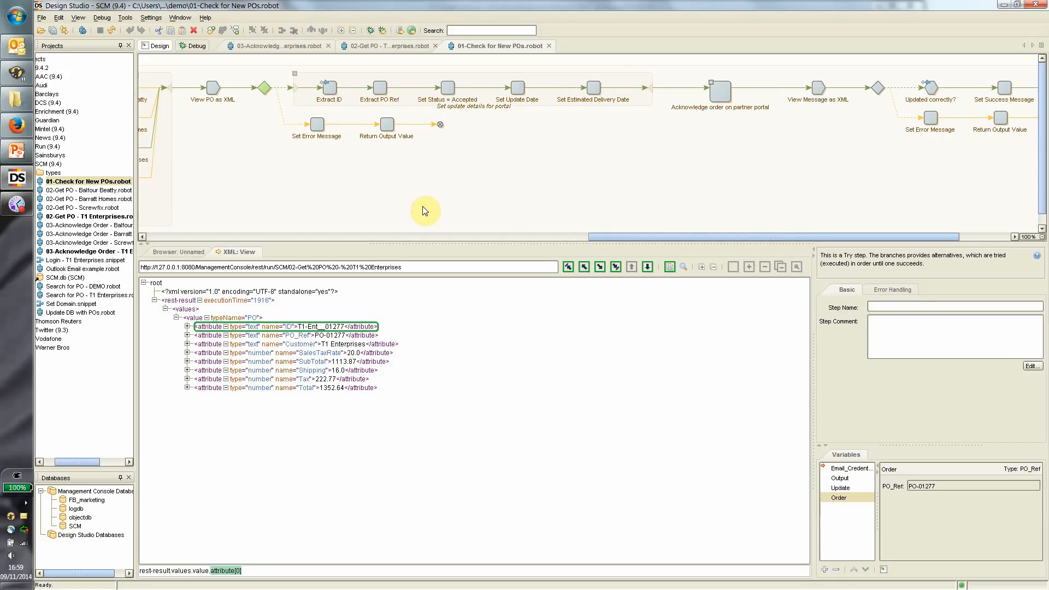
left_click(329, 89)
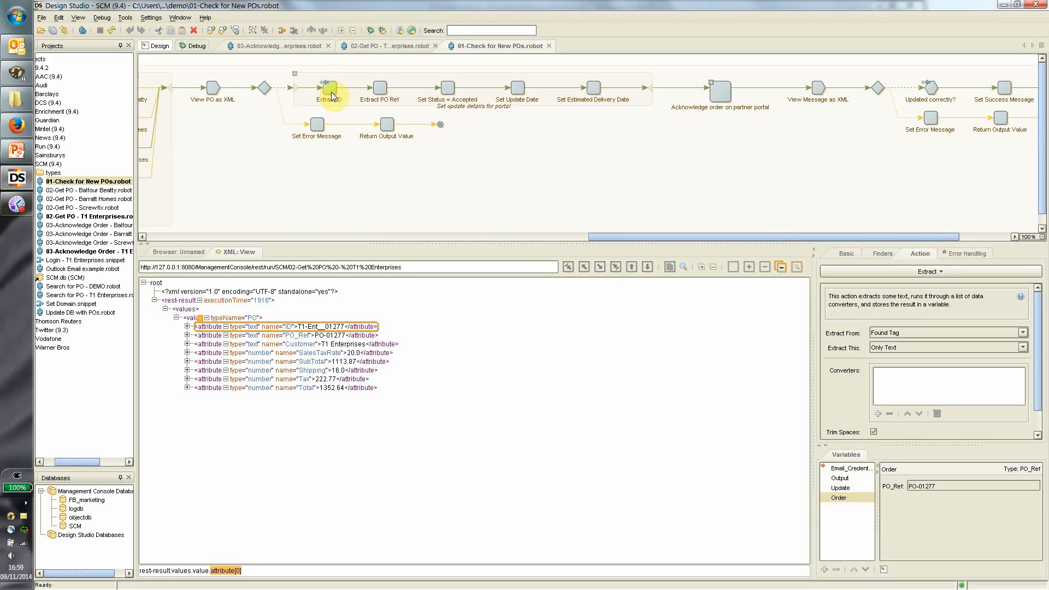
left_click(842, 488)
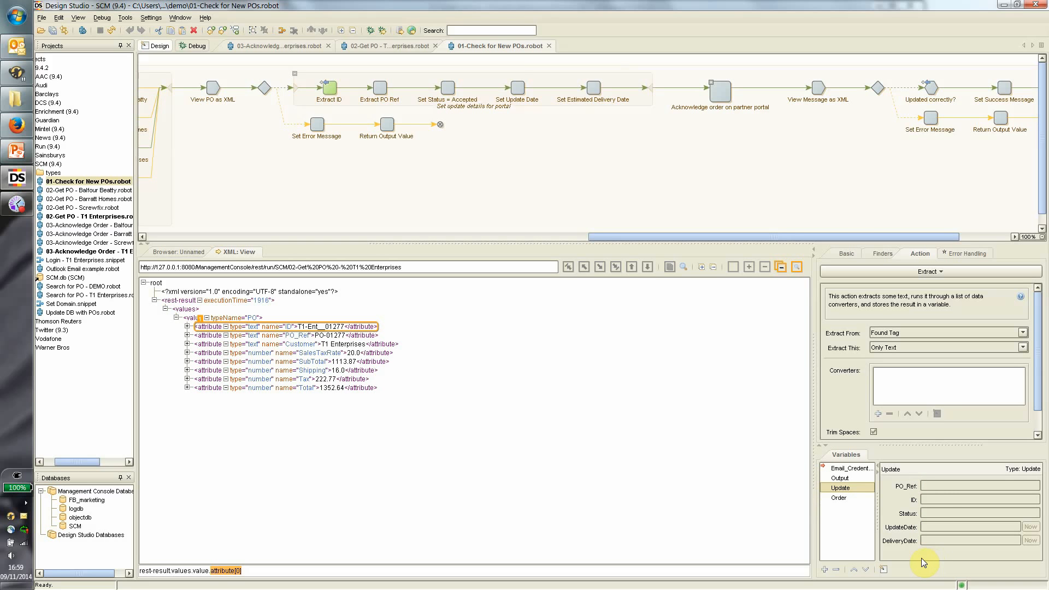
left_click(381, 88)
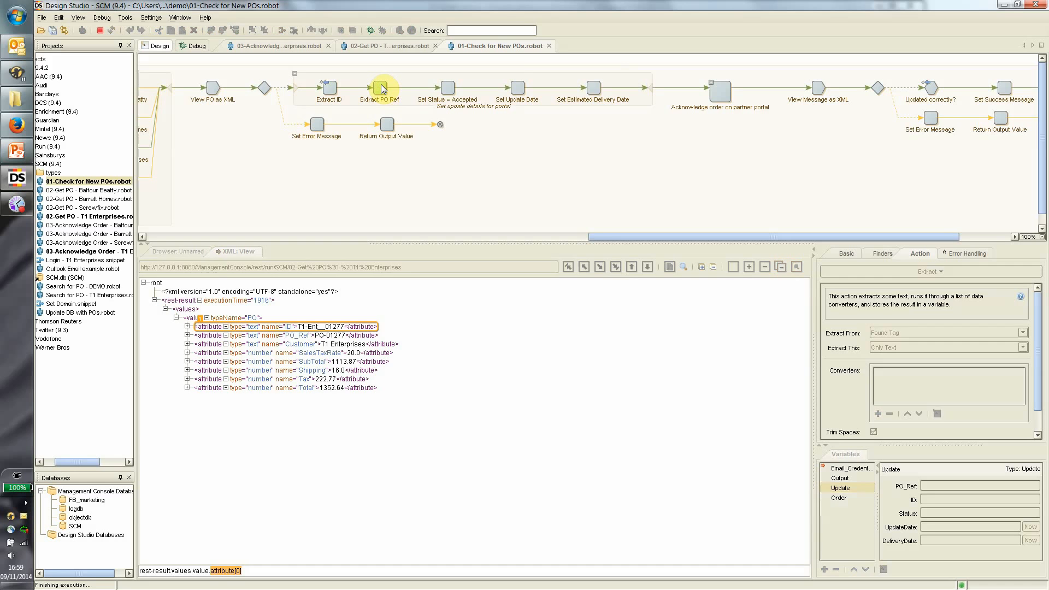
Run the Set Status = Accepted, Set Update Date and Set Estimated Delivery Date steps.
left_click(447, 88)
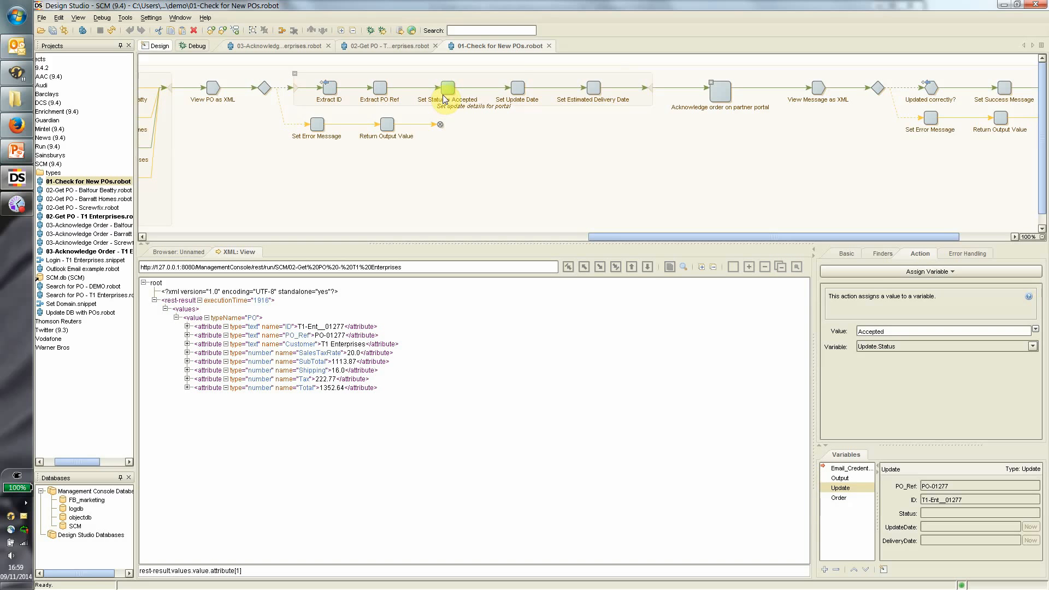
left_click(517, 90)
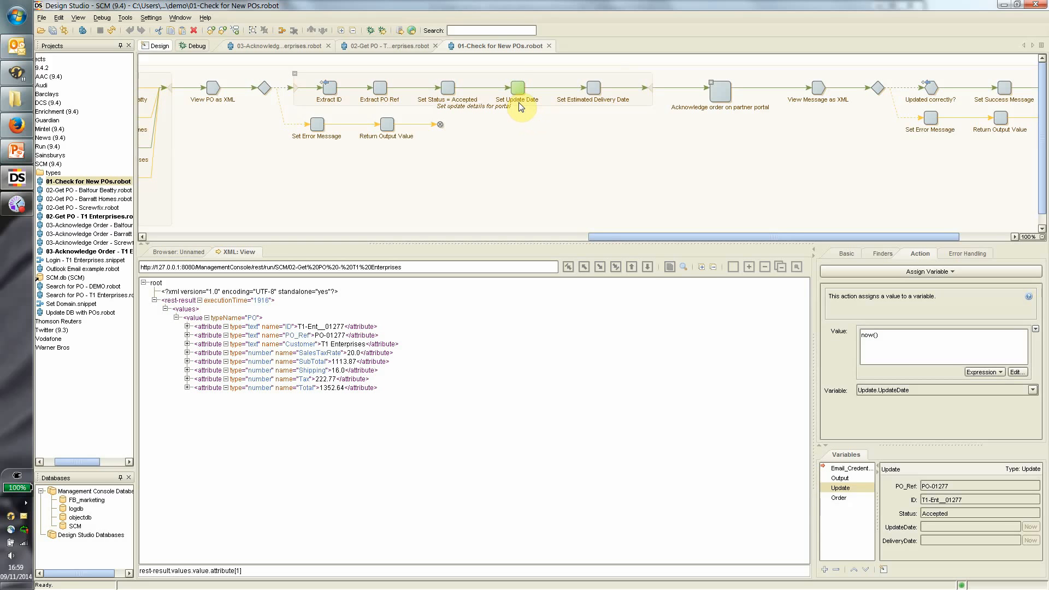
left_click(594, 89)
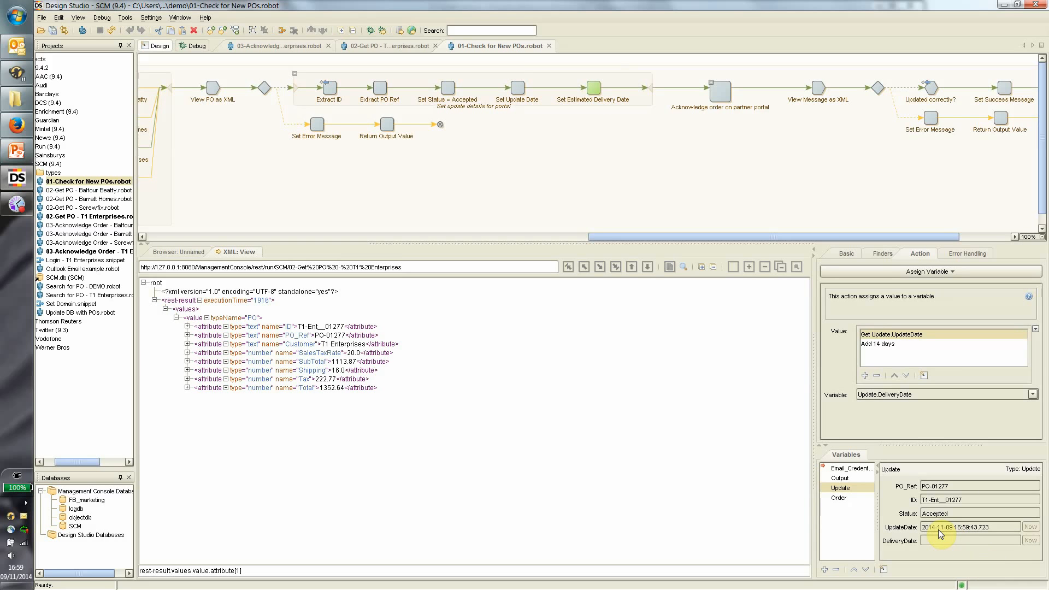
Verify the delivery date is UpdateDate plus 14 days, then run to Acknowledge order on partner portal.
left_click(889, 346)
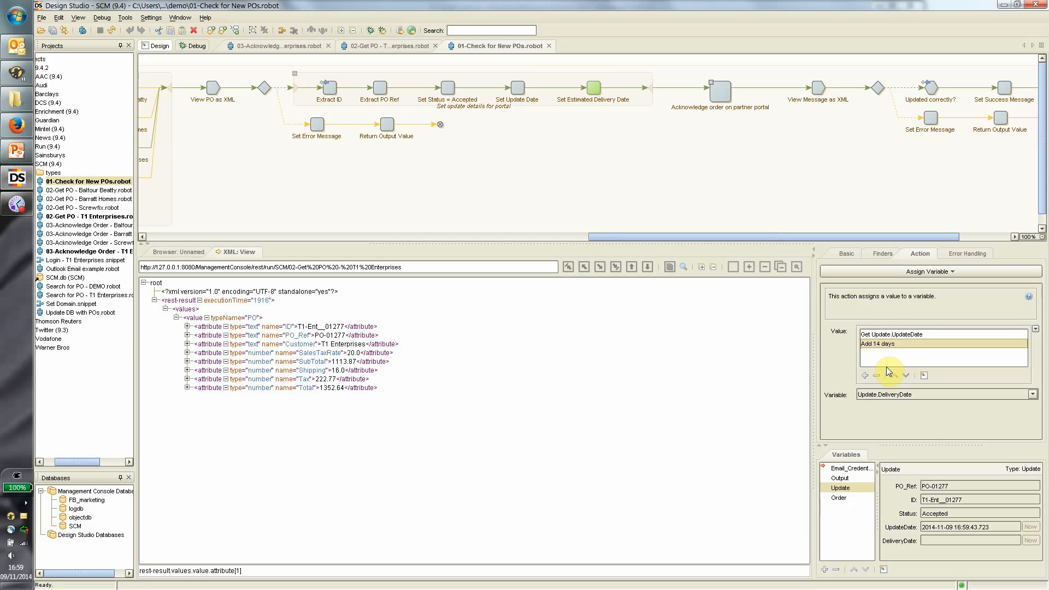
left_click(902, 335)
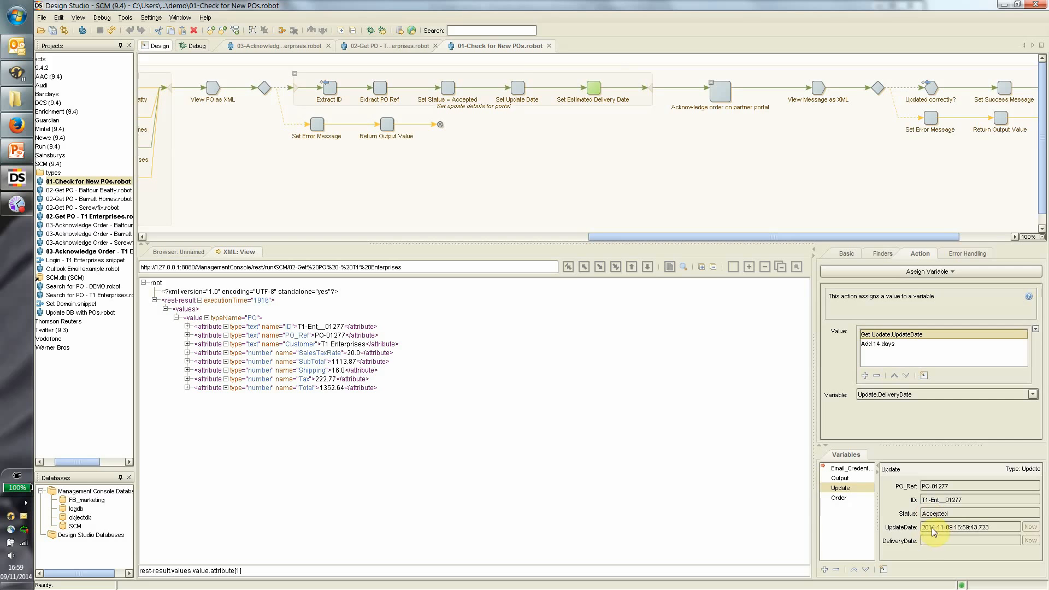
left_click(883, 344)
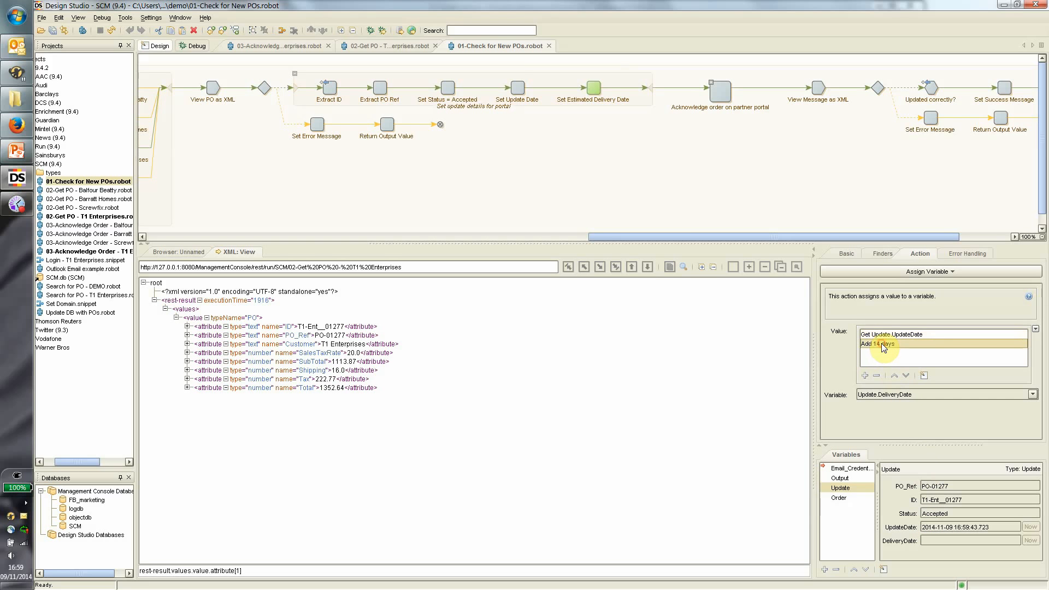
left_click(720, 94)
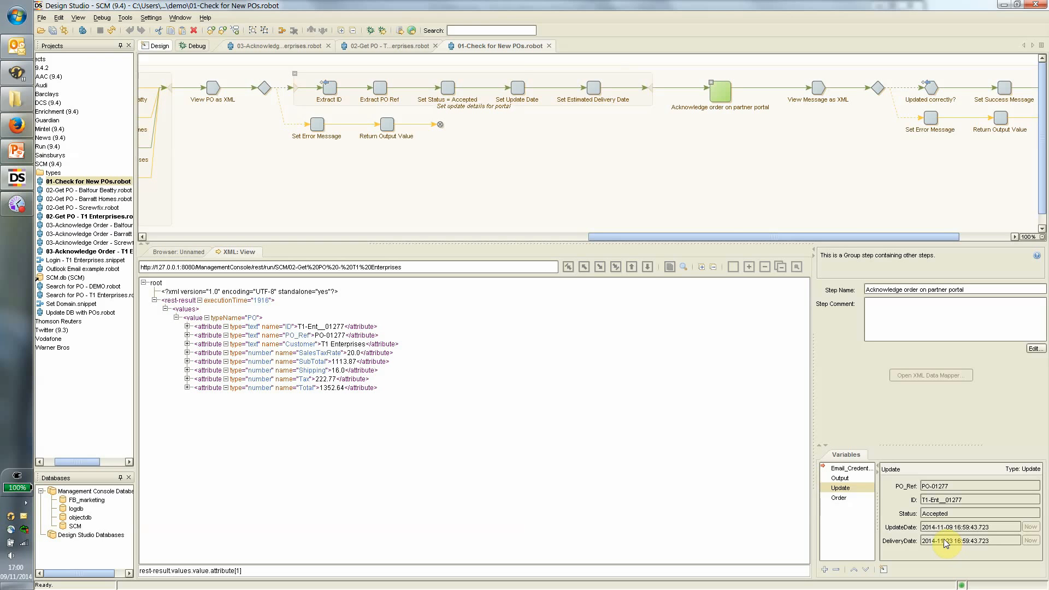
Inspect the T1 Enterprises? acknowledgement call against 03-Acknowledge Order, then run to View Message as XML.
left_click(710, 81)
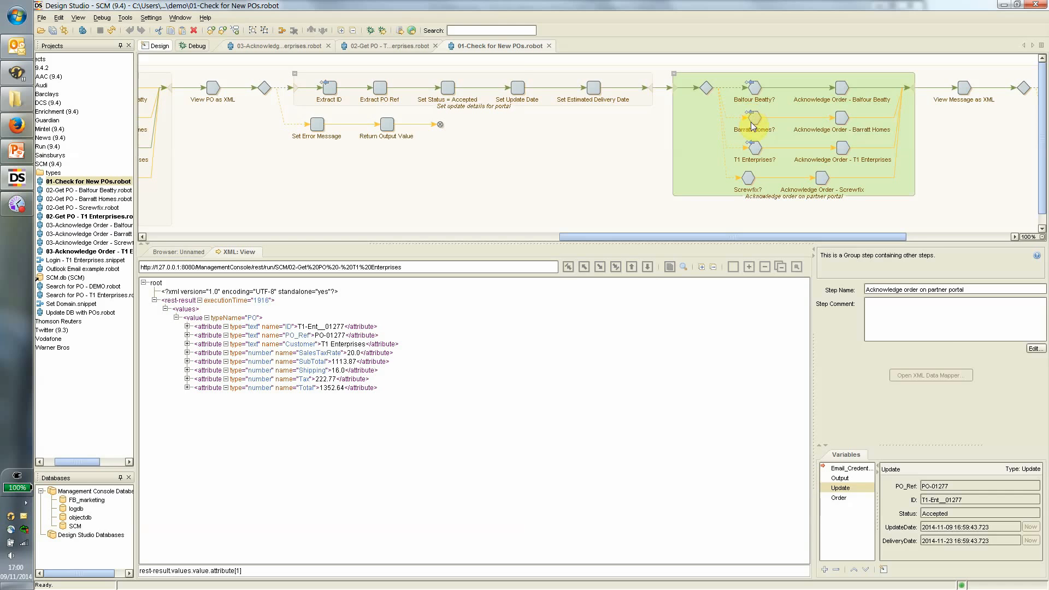
left_click(756, 149)
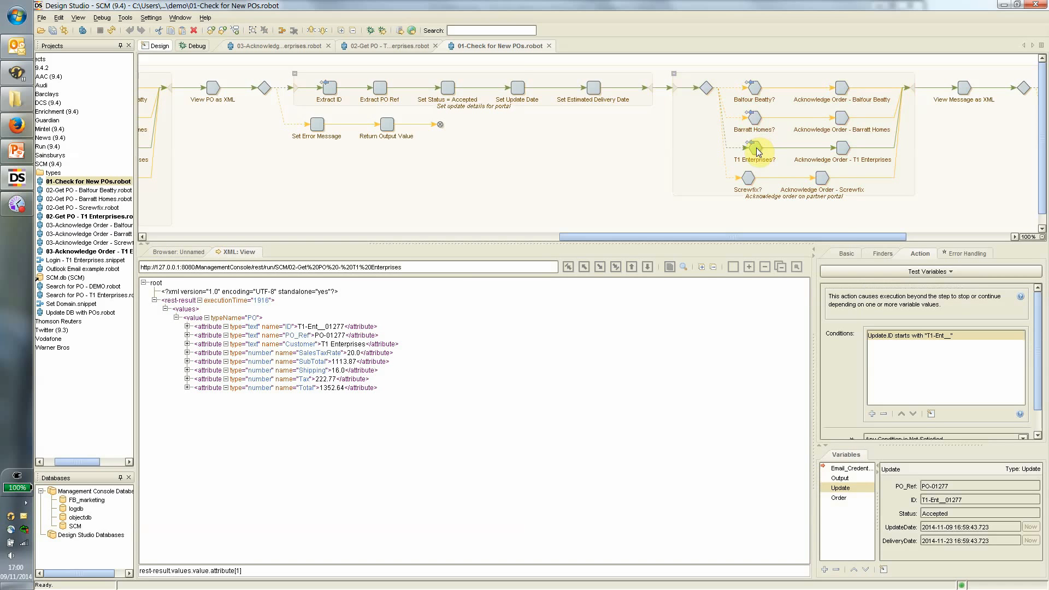
left_click(841, 152)
left_click_drag(833, 239, 949, 239)
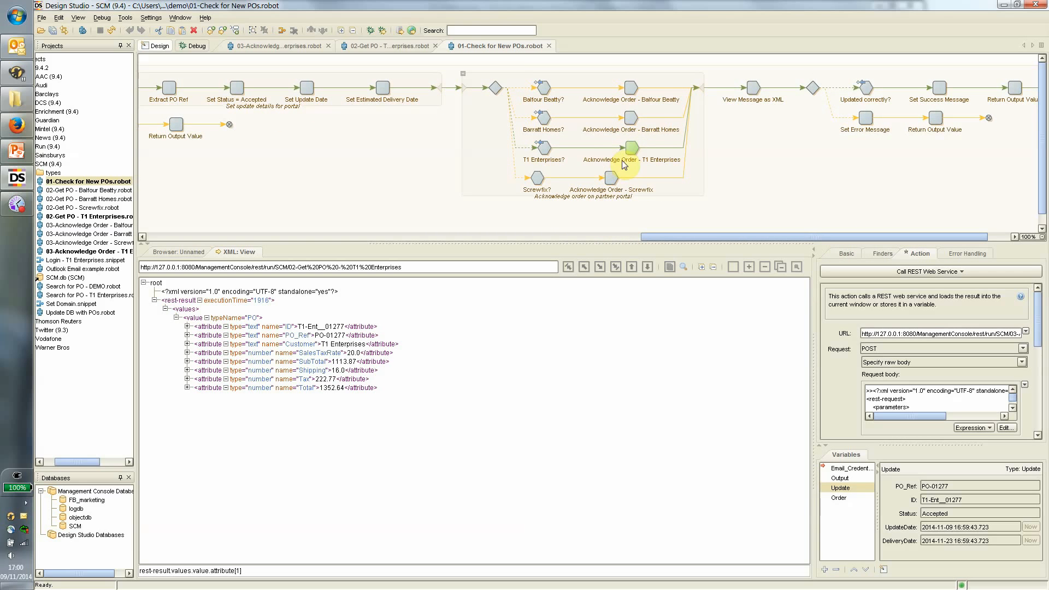
left_click(248, 47)
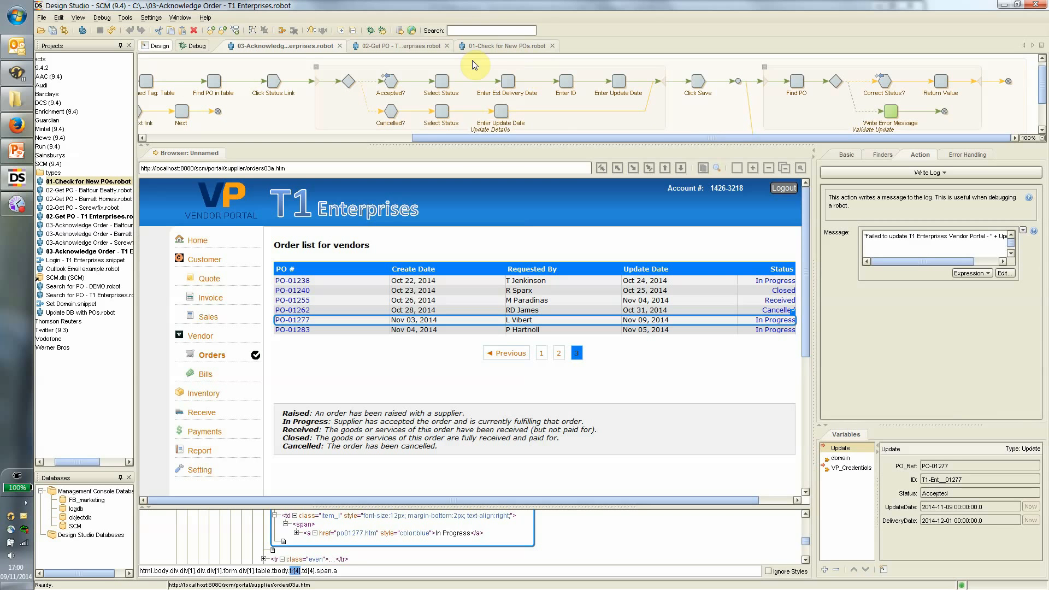
left_click(505, 46)
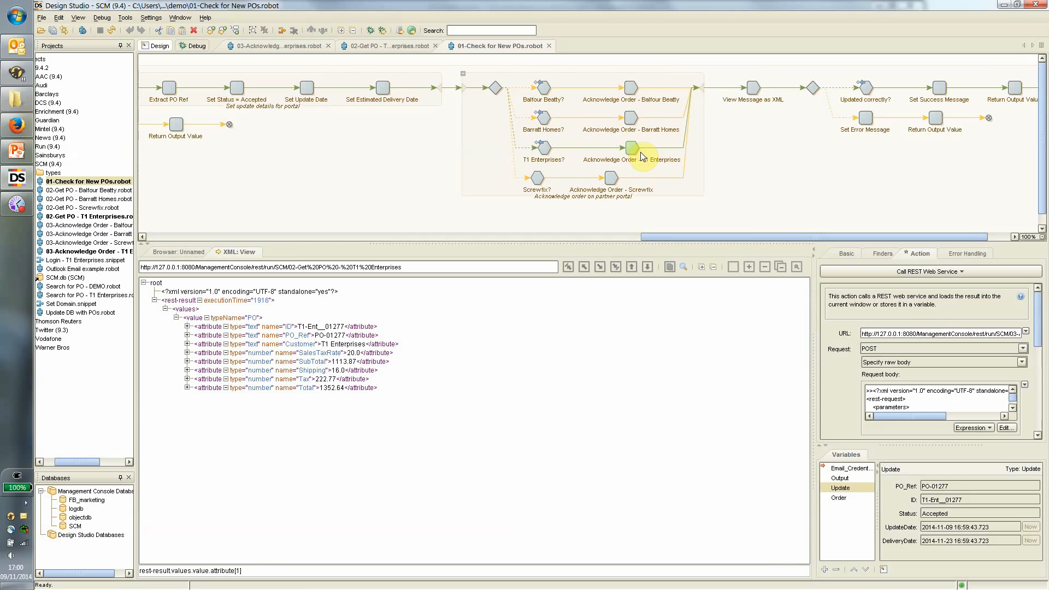
left_click(750, 88)
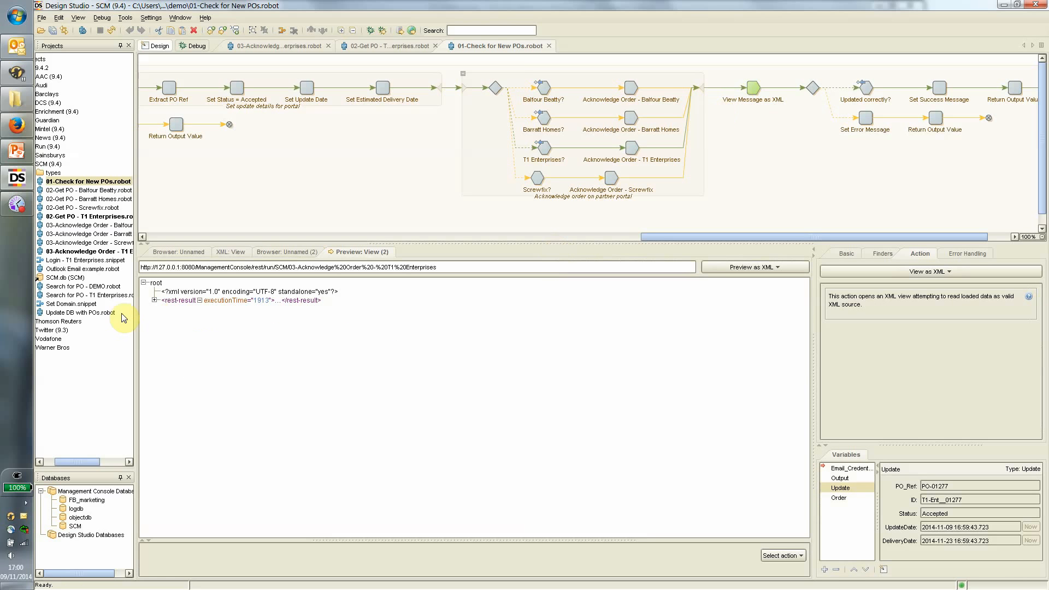
Expand the returned rest-result, values and Update value nodes, then run to Updated correctly?
left_click(154, 300)
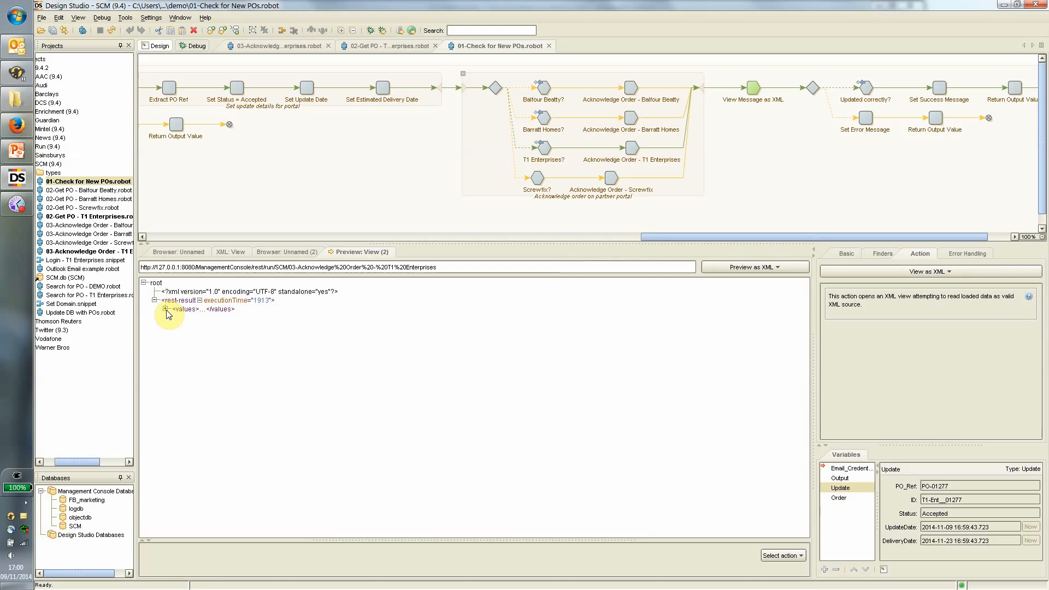
left_click(165, 309)
left_click(176, 317)
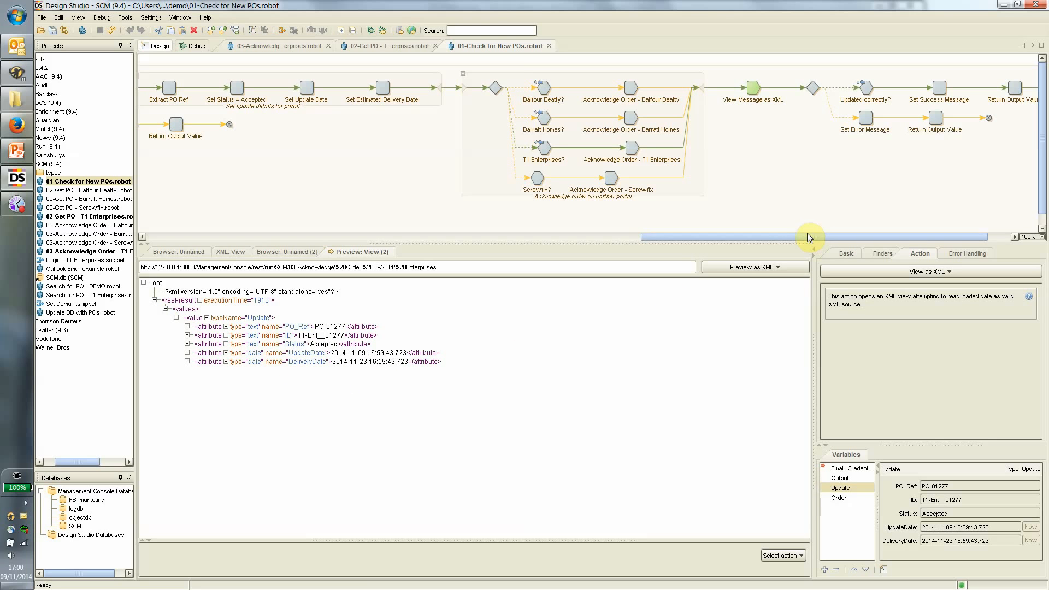
left_click_drag(808, 235, 827, 257)
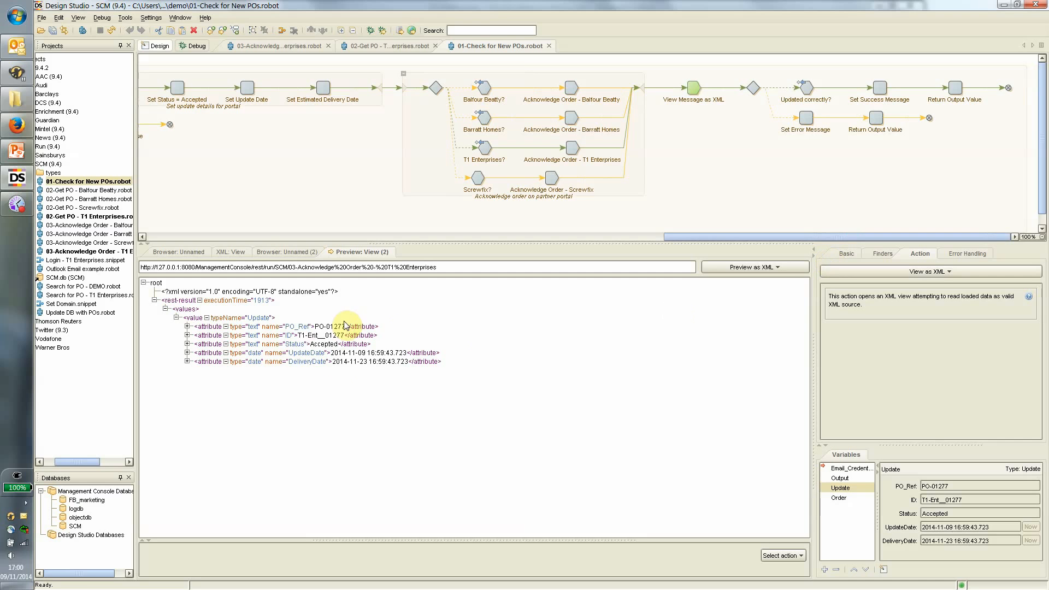
left_click(812, 89)
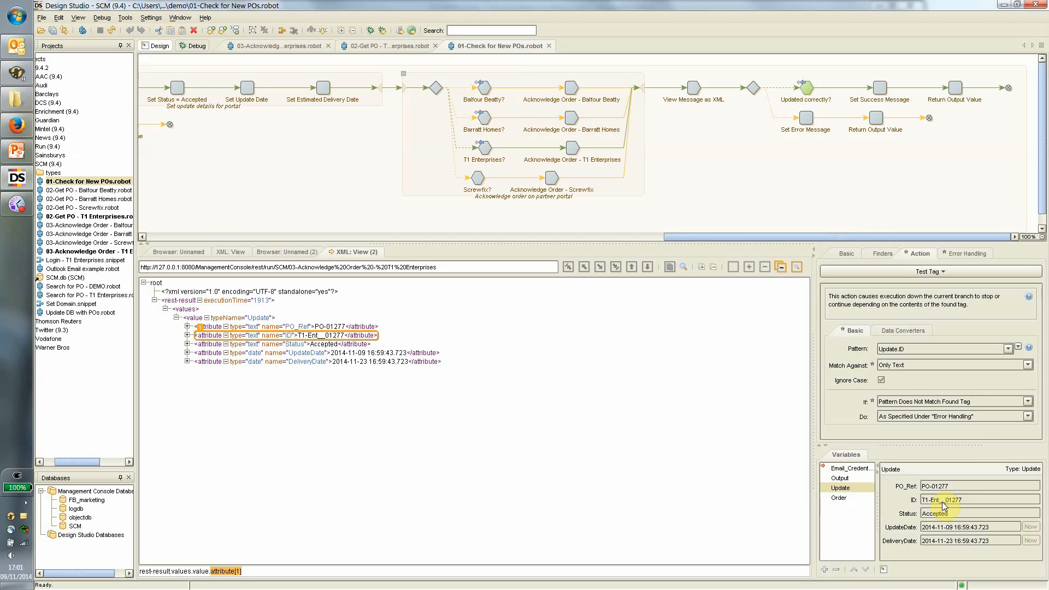
Run Set Success Message and Return Output Value to finish the robot.
left_click(880, 86)
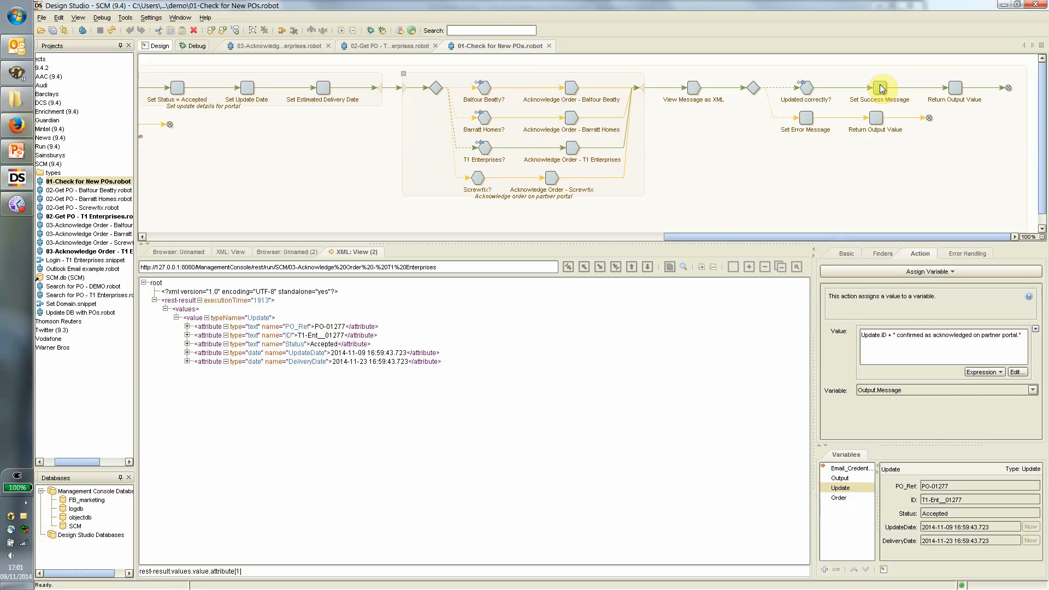
left_click(955, 87)
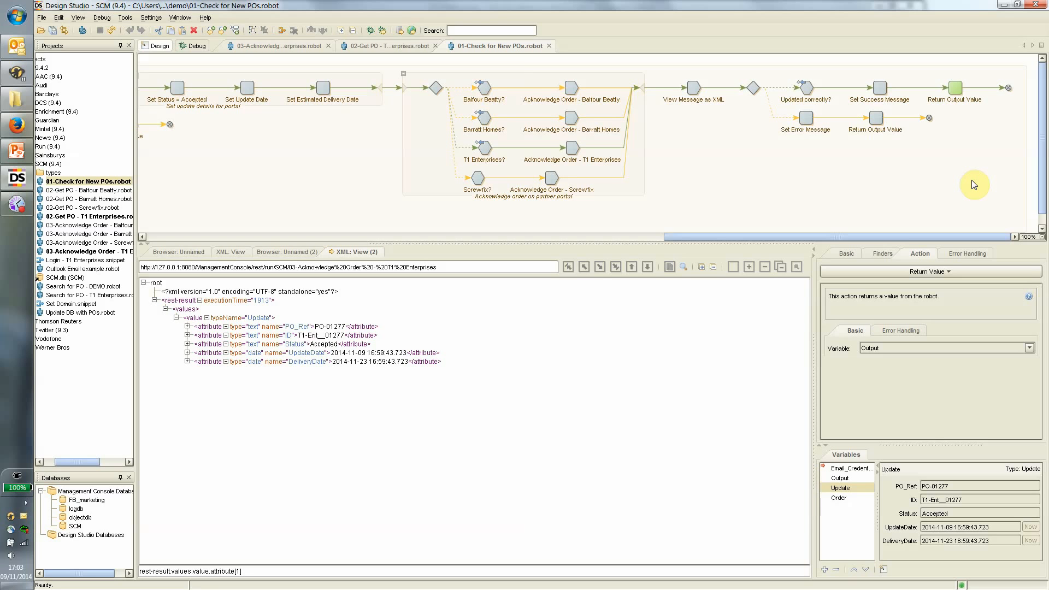
Open the local Management Console from Firefox's bookmarks.
left_click(16, 125)
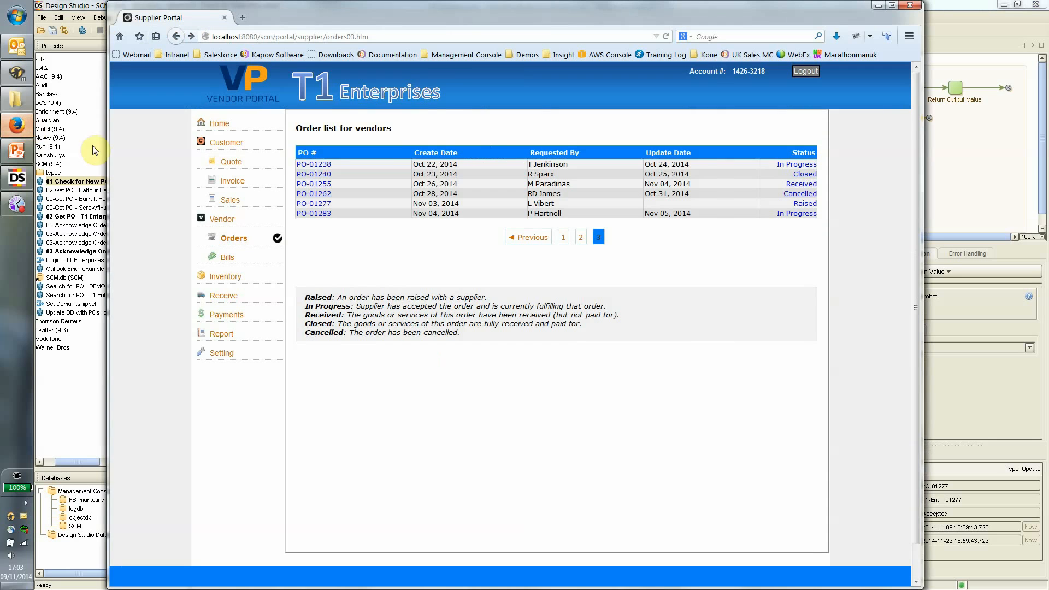
left_click(464, 55)
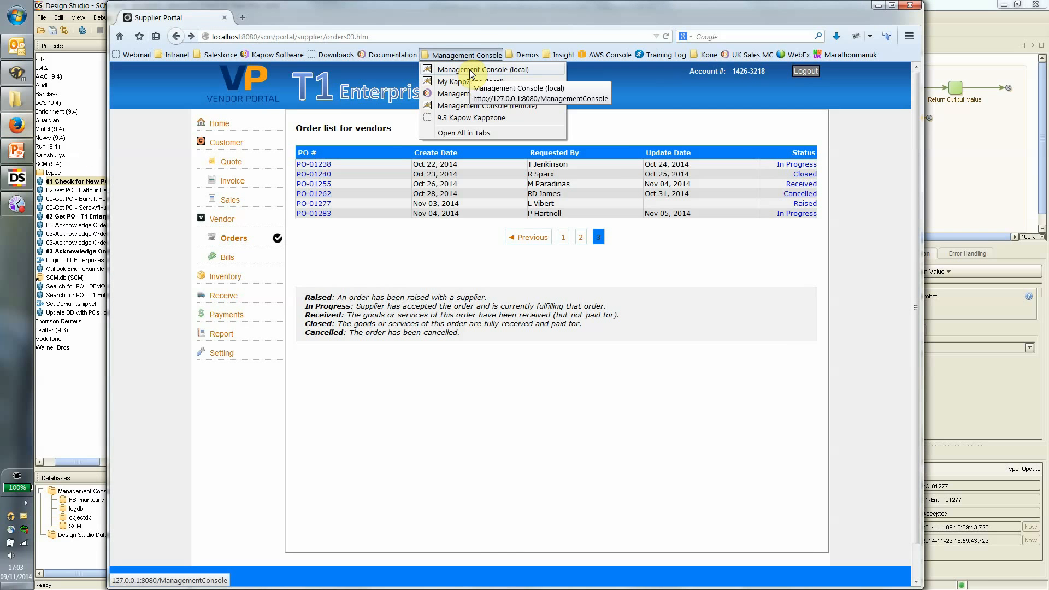
left_click(471, 72)
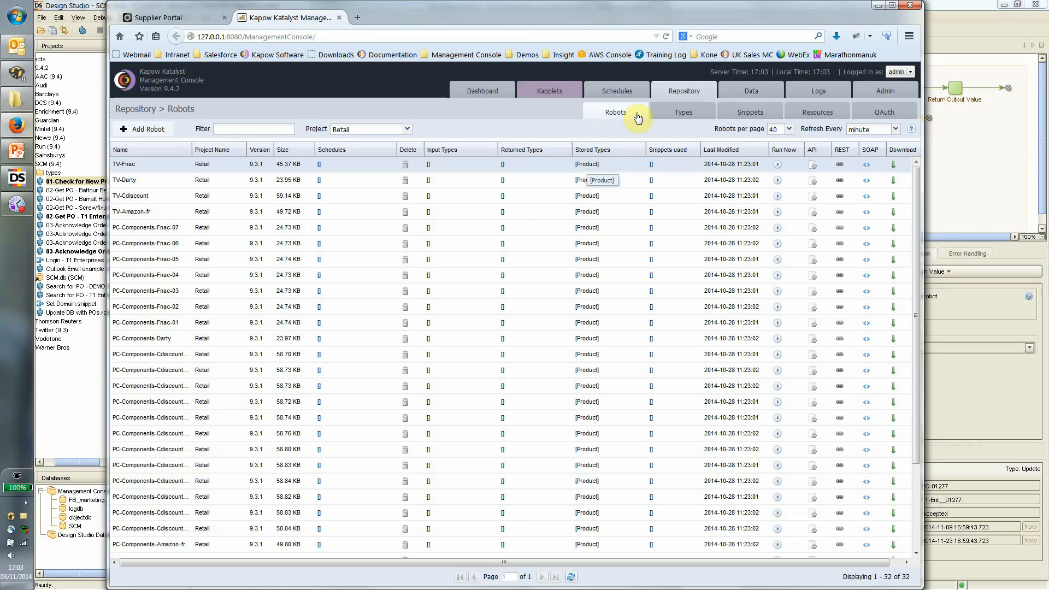
Filter robots to the SCM project and view its schedules, including Process partner orders.
left_click(407, 130)
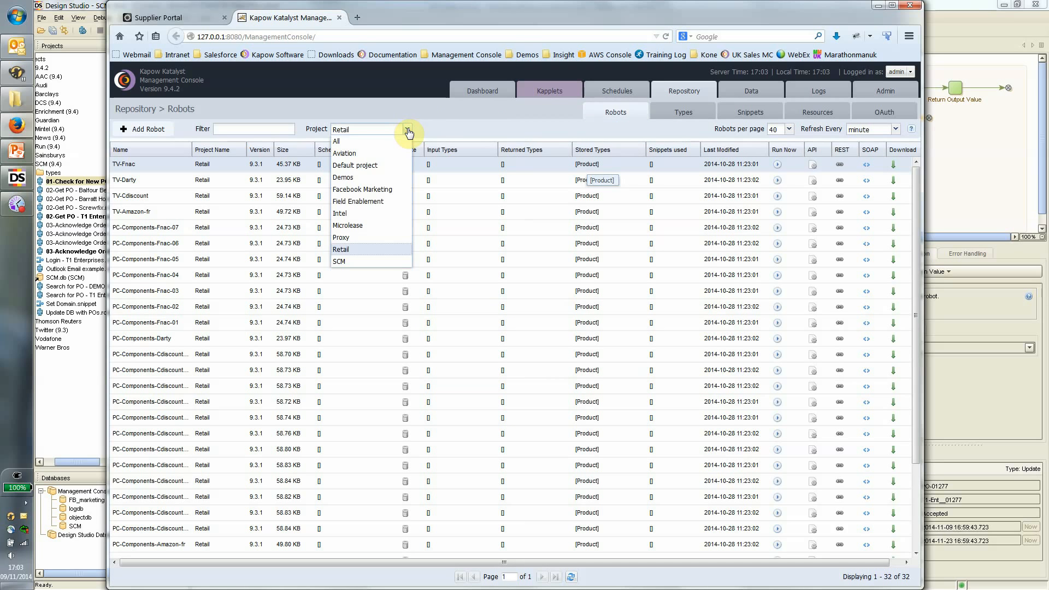
left_click(375, 261)
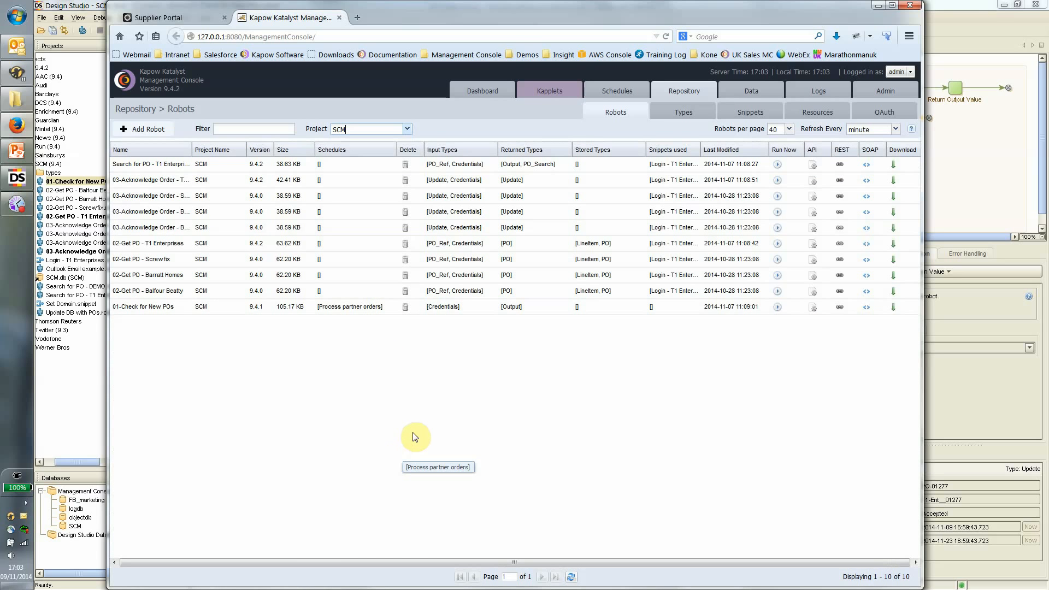
left_click(603, 97)
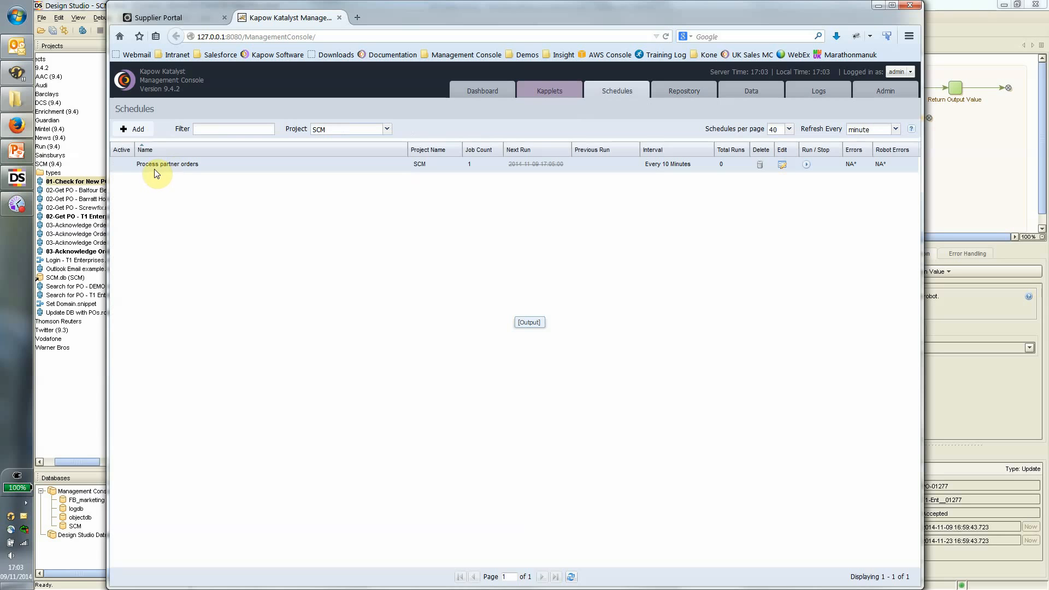
double_click(169, 167)
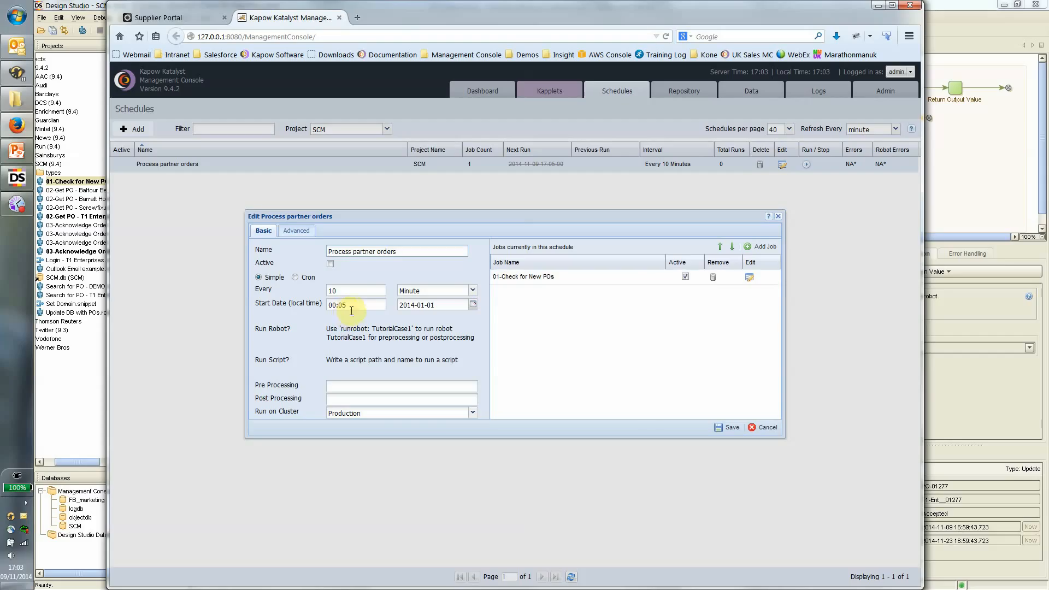
left_click(514, 276)
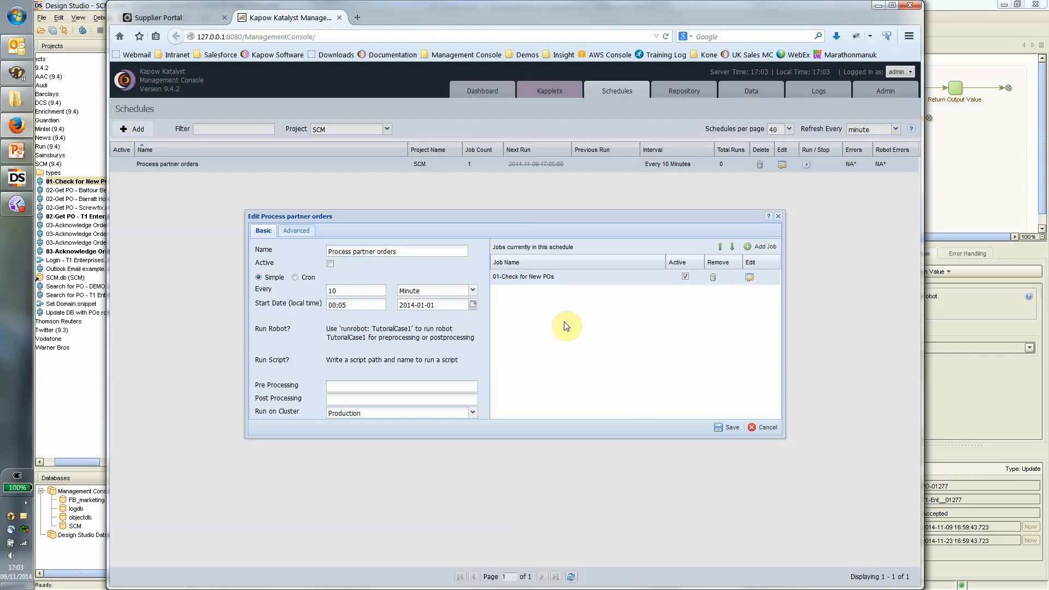
left_click(967, 30)
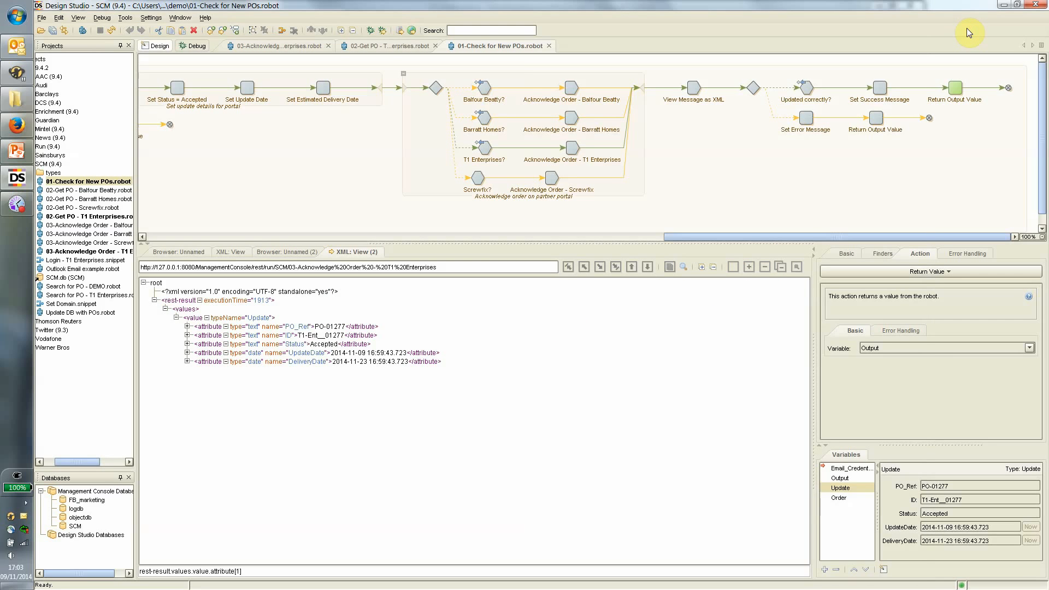
key("alt+Tab")
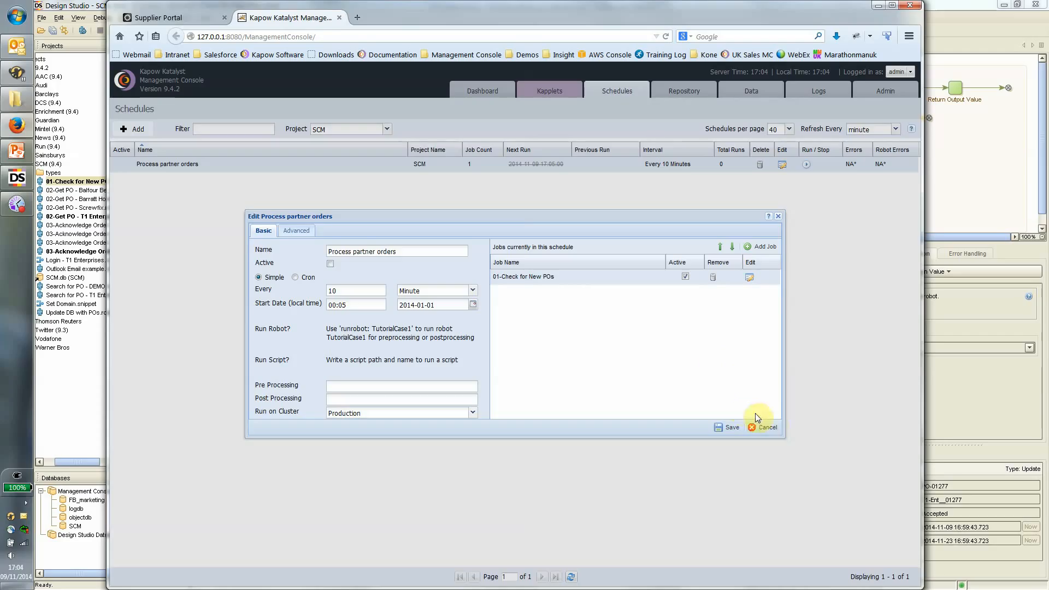
left_click(767, 428)
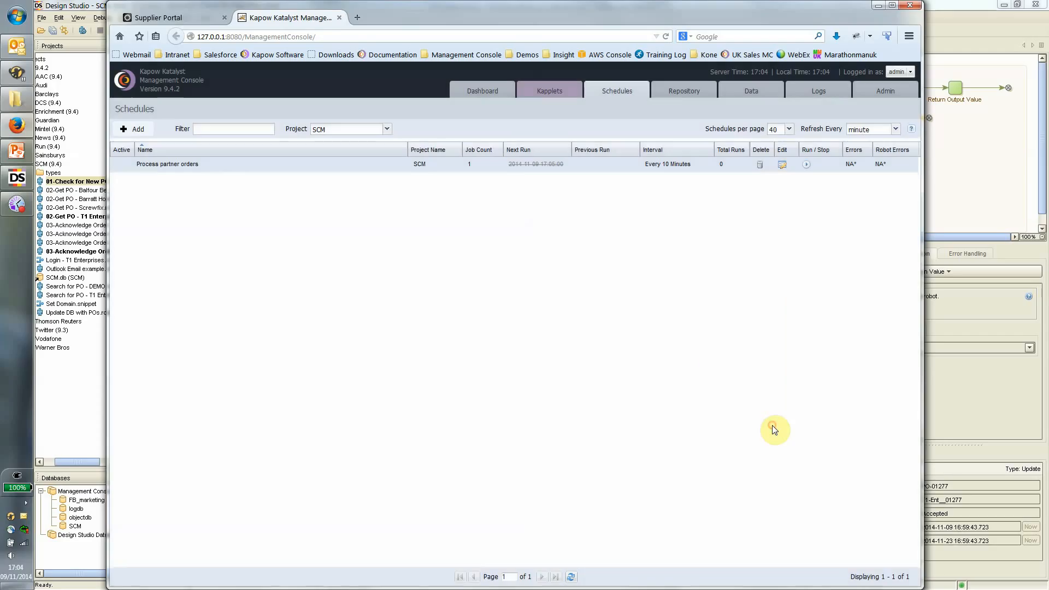